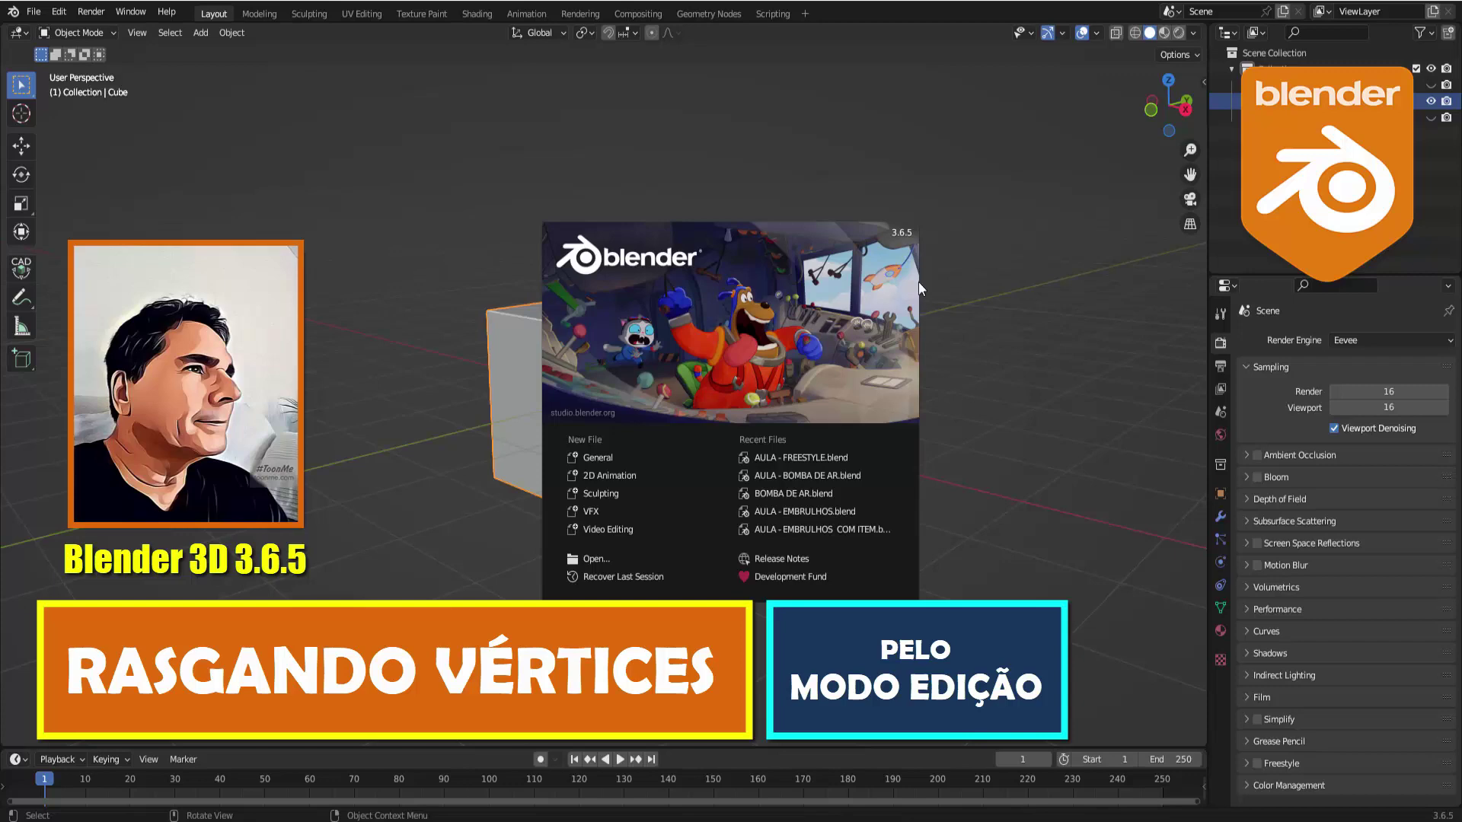
Step: Dismiss the splash screen to reveal the default cube scene
left_click(993, 343)
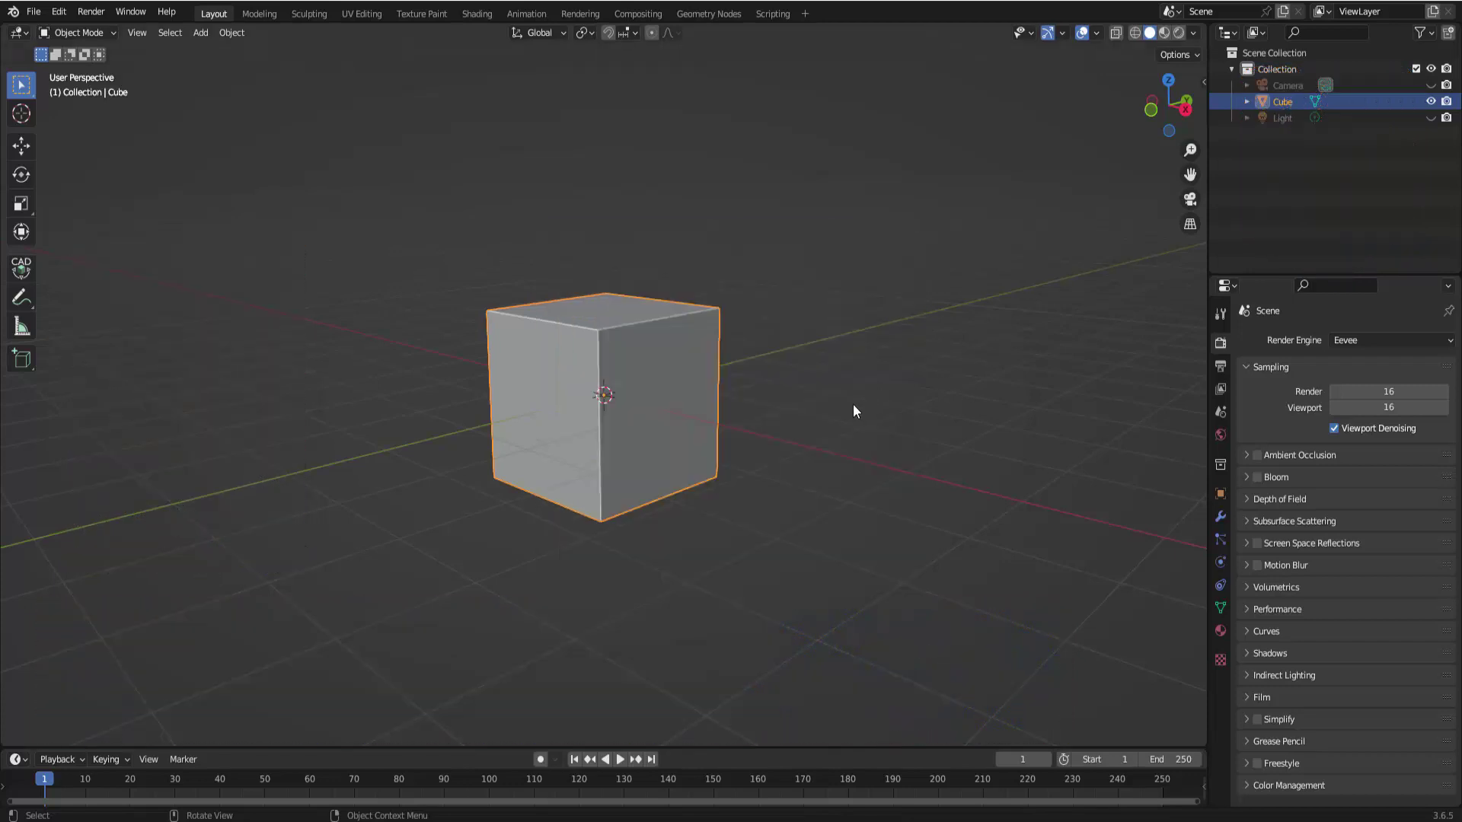
Step: Turn on X-ray so the cube is see-through, and show the interaction mode list
mouse_move(853, 404)
middle_mouse_down()
mouse_move(857, 422)
mouse_move(856, 409)
middle_mouse_up()
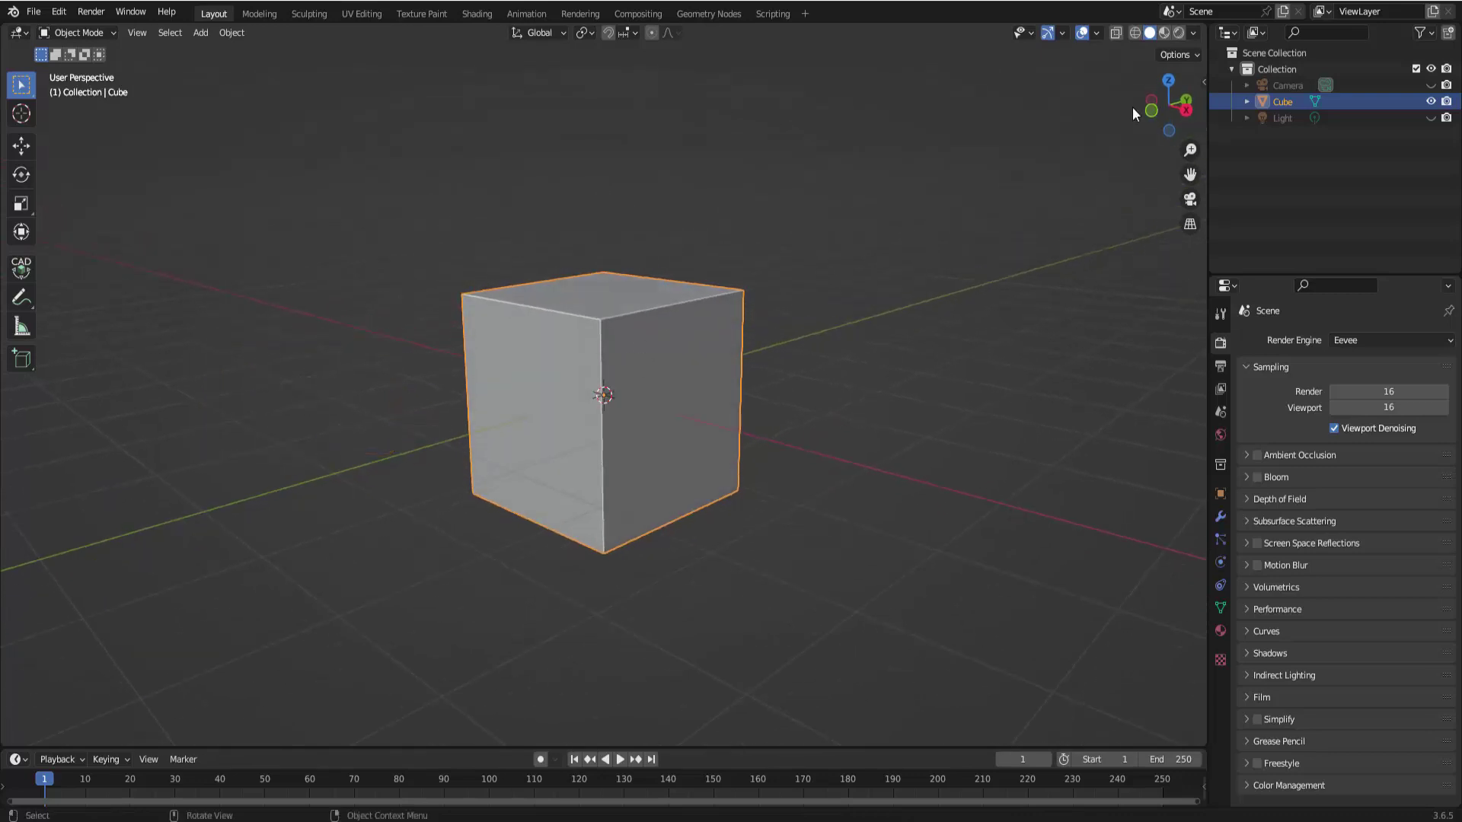
left_click(1118, 30)
left_click(80, 34)
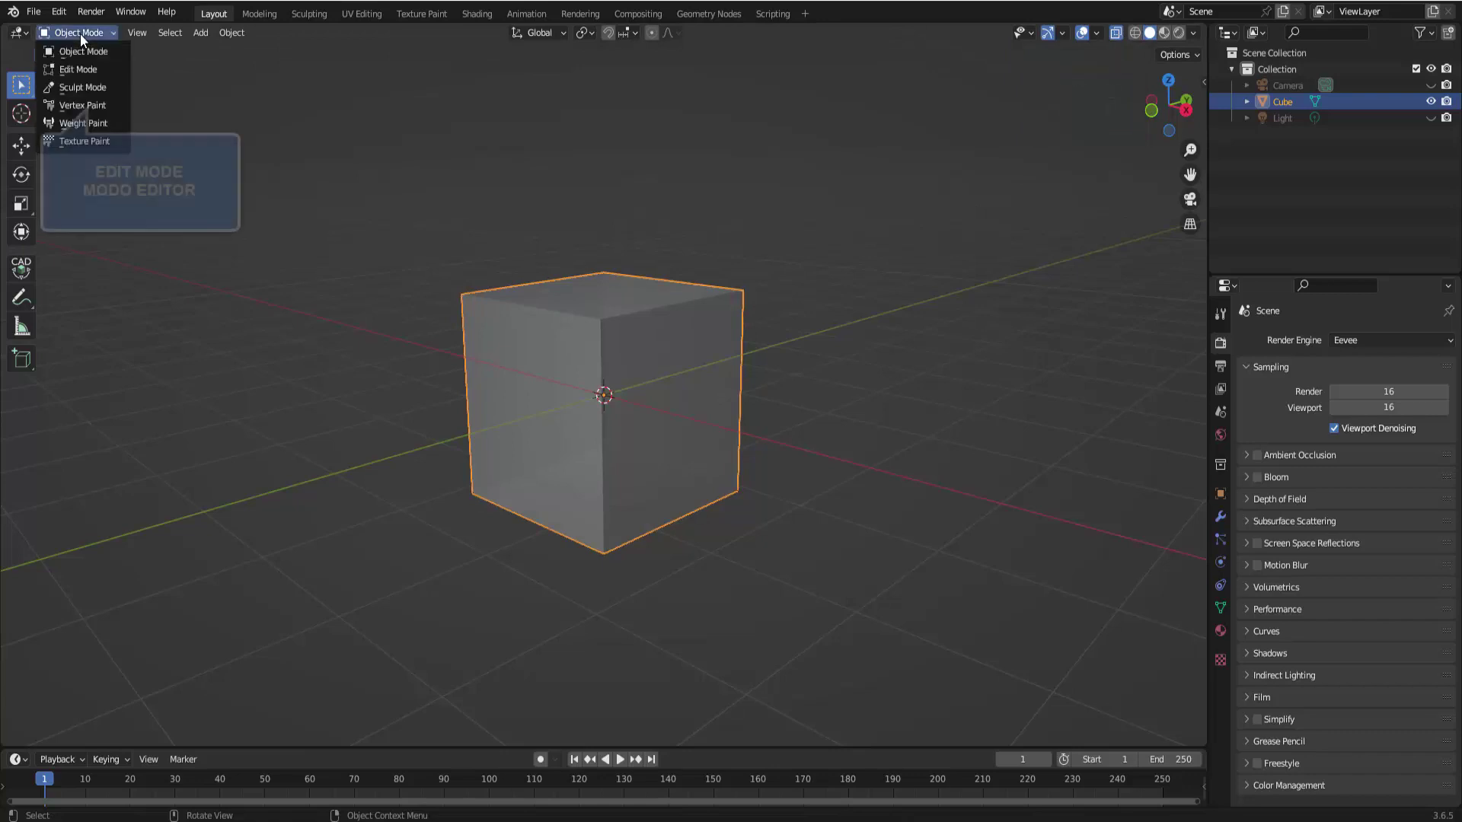
Step: Enter Edit Mode, select corner vertices, then switch to edge select and pick the top-left edge
left_click(79, 70)
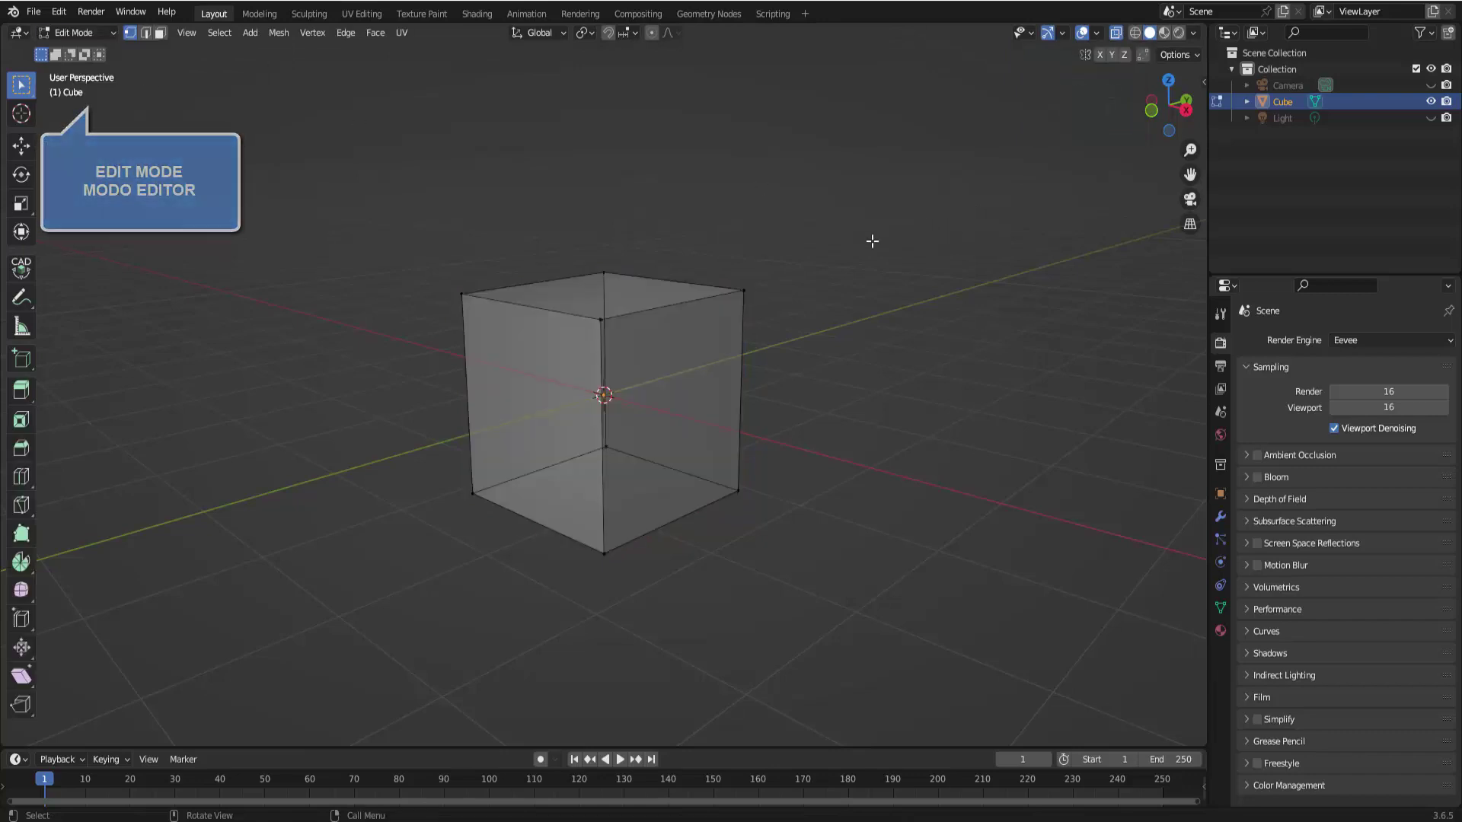
middle_click_drag(868, 317, 851, 324)
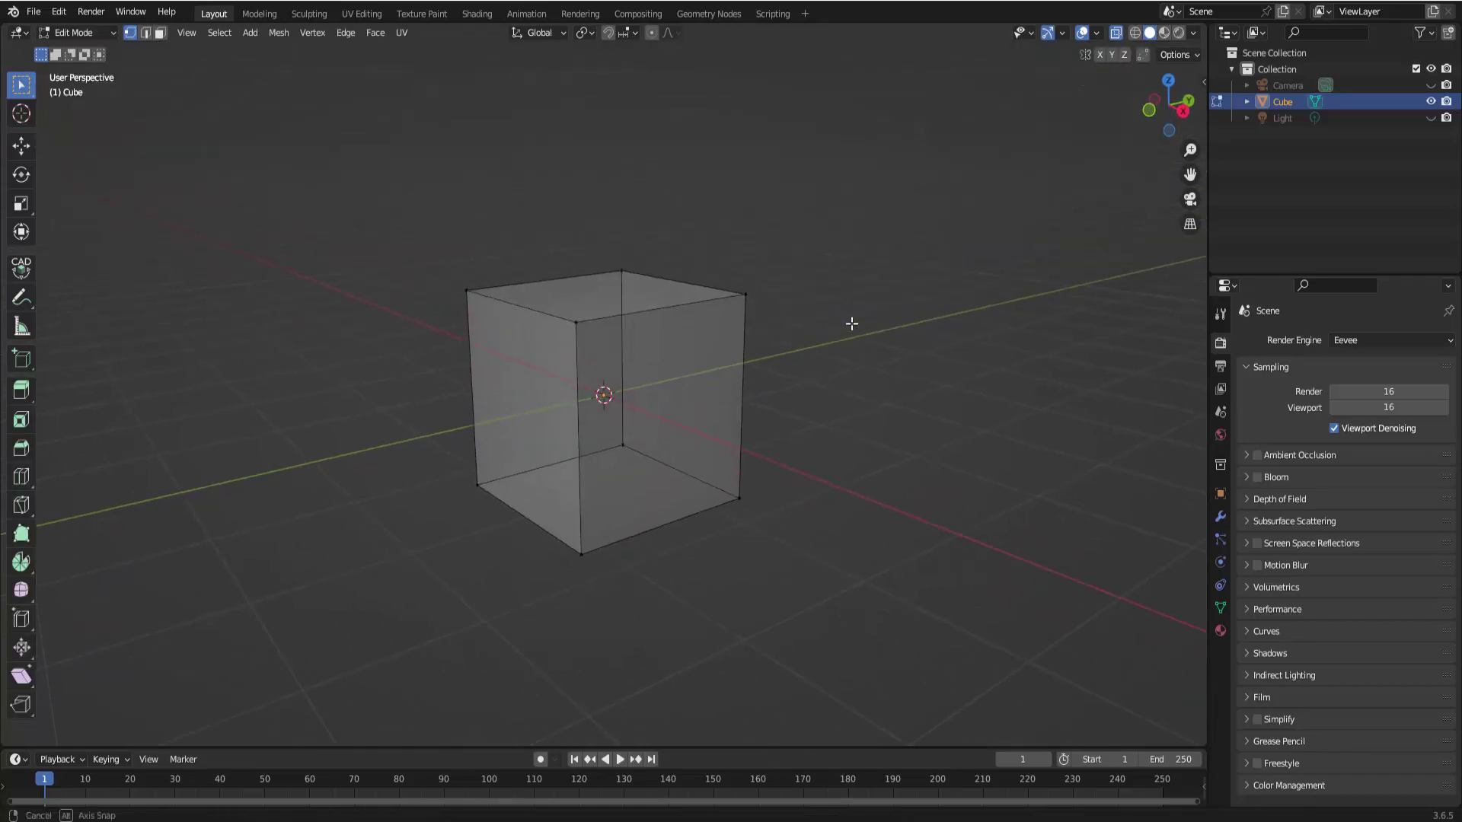
left_click(466, 290)
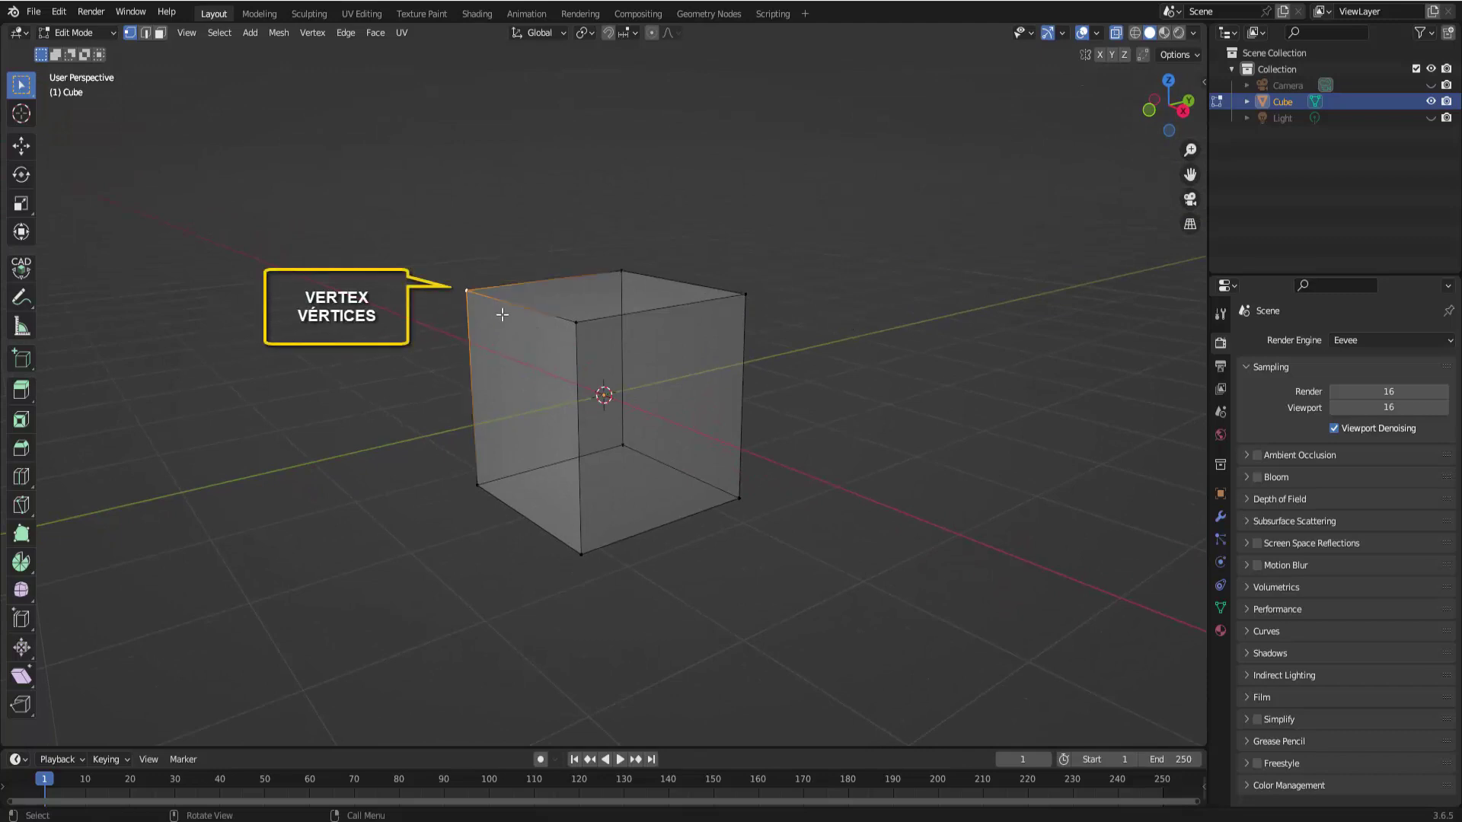
left_click(573, 322)
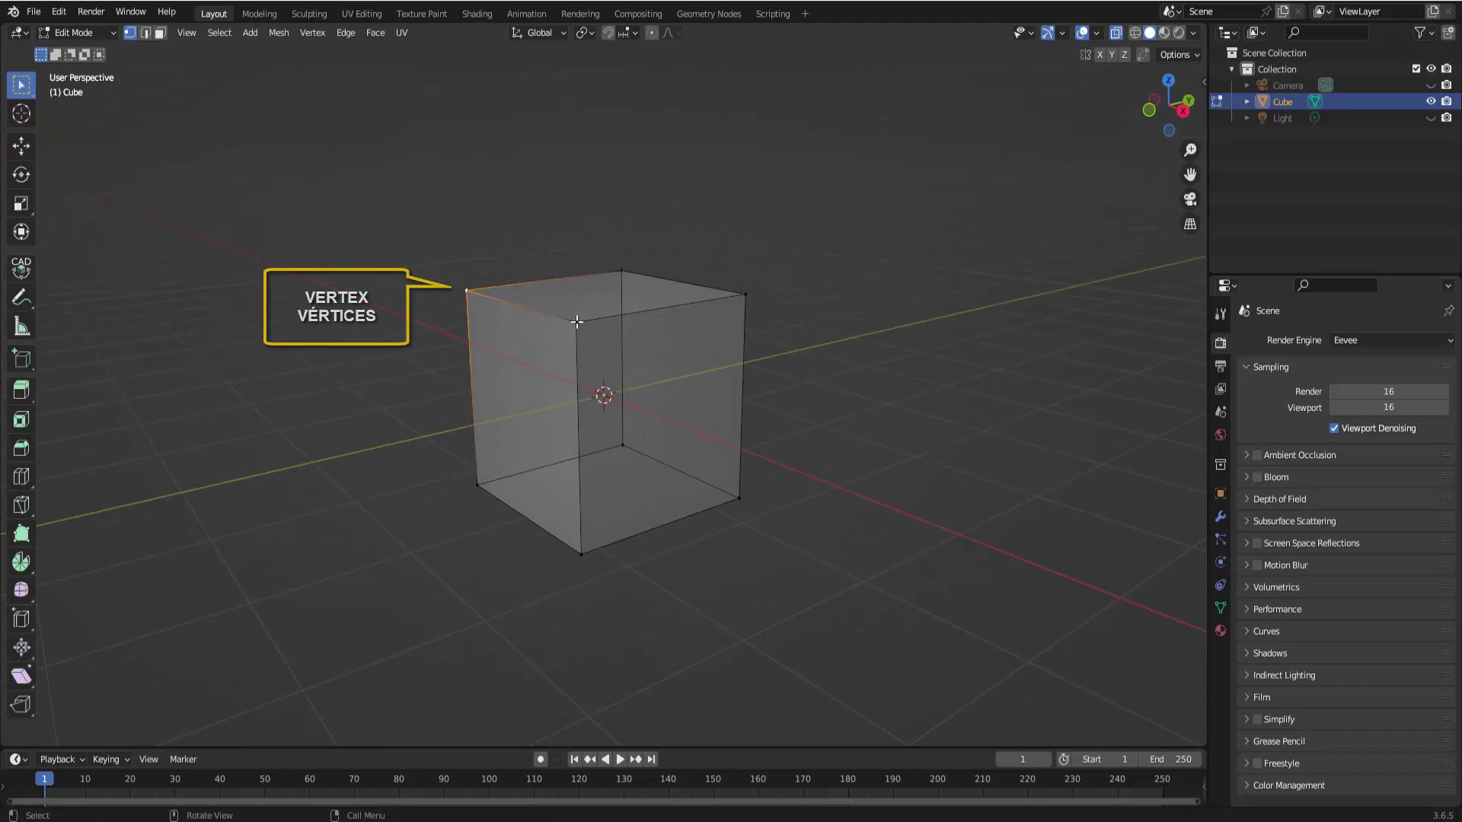
left_click(469, 290)
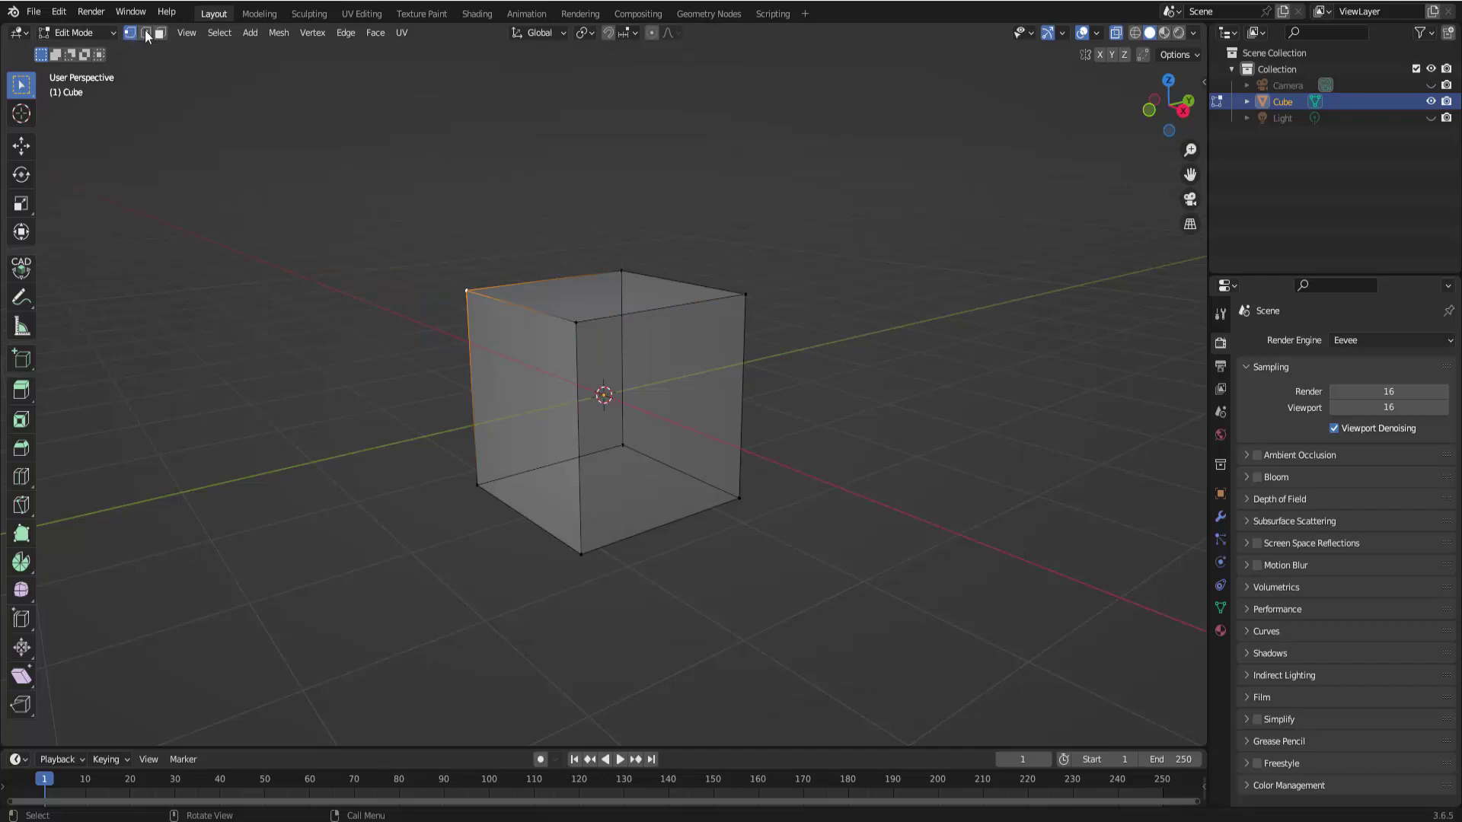
left_click(144, 32)
left_click(515, 302)
Step: Switch to face select and select the cube's left, right, bottom and top faces in turn
left_click(160, 32)
left_click(509, 346)
left_click(684, 434)
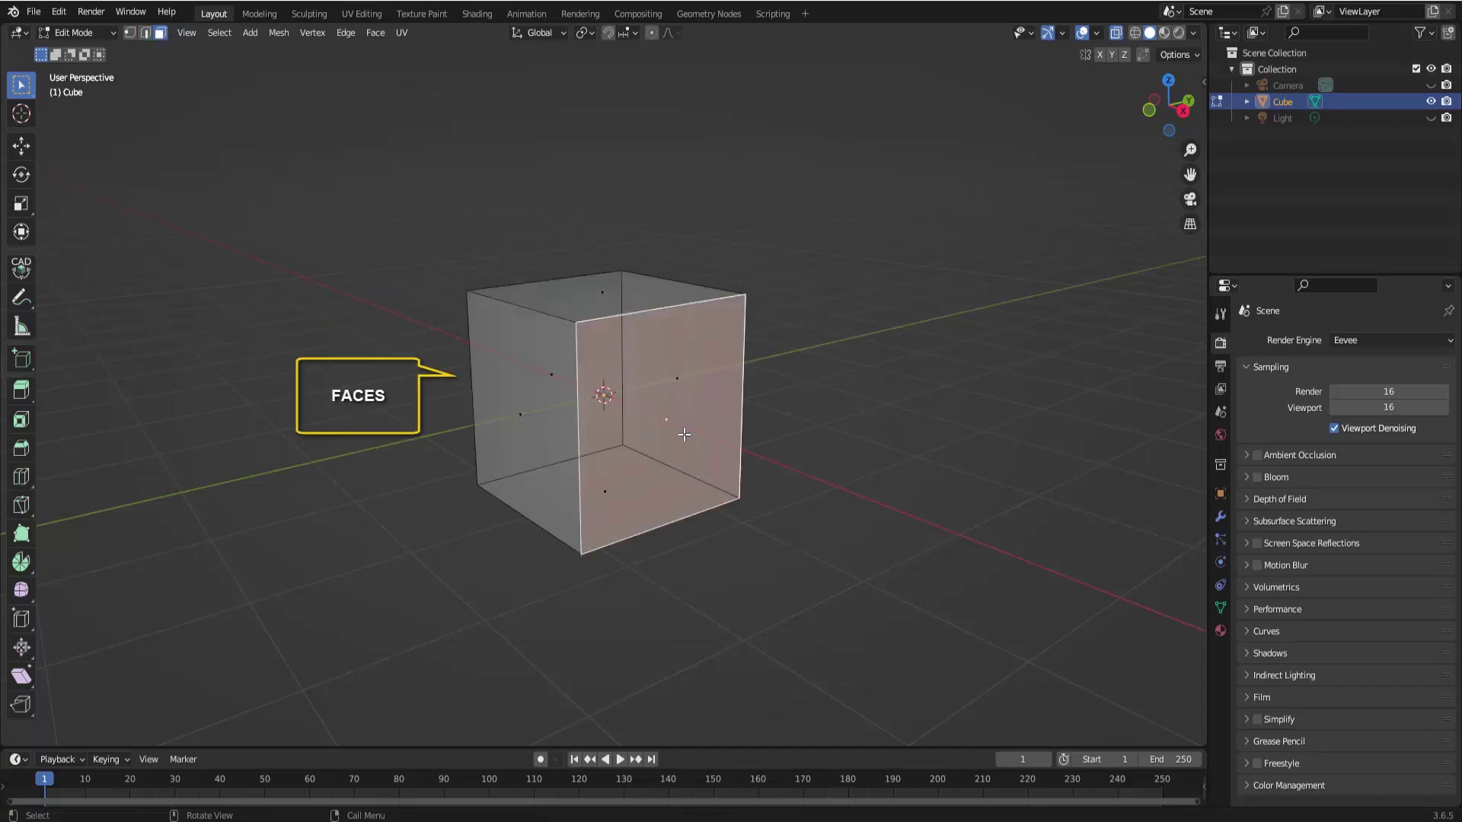
middle_click_drag(817, 419, 784, 436)
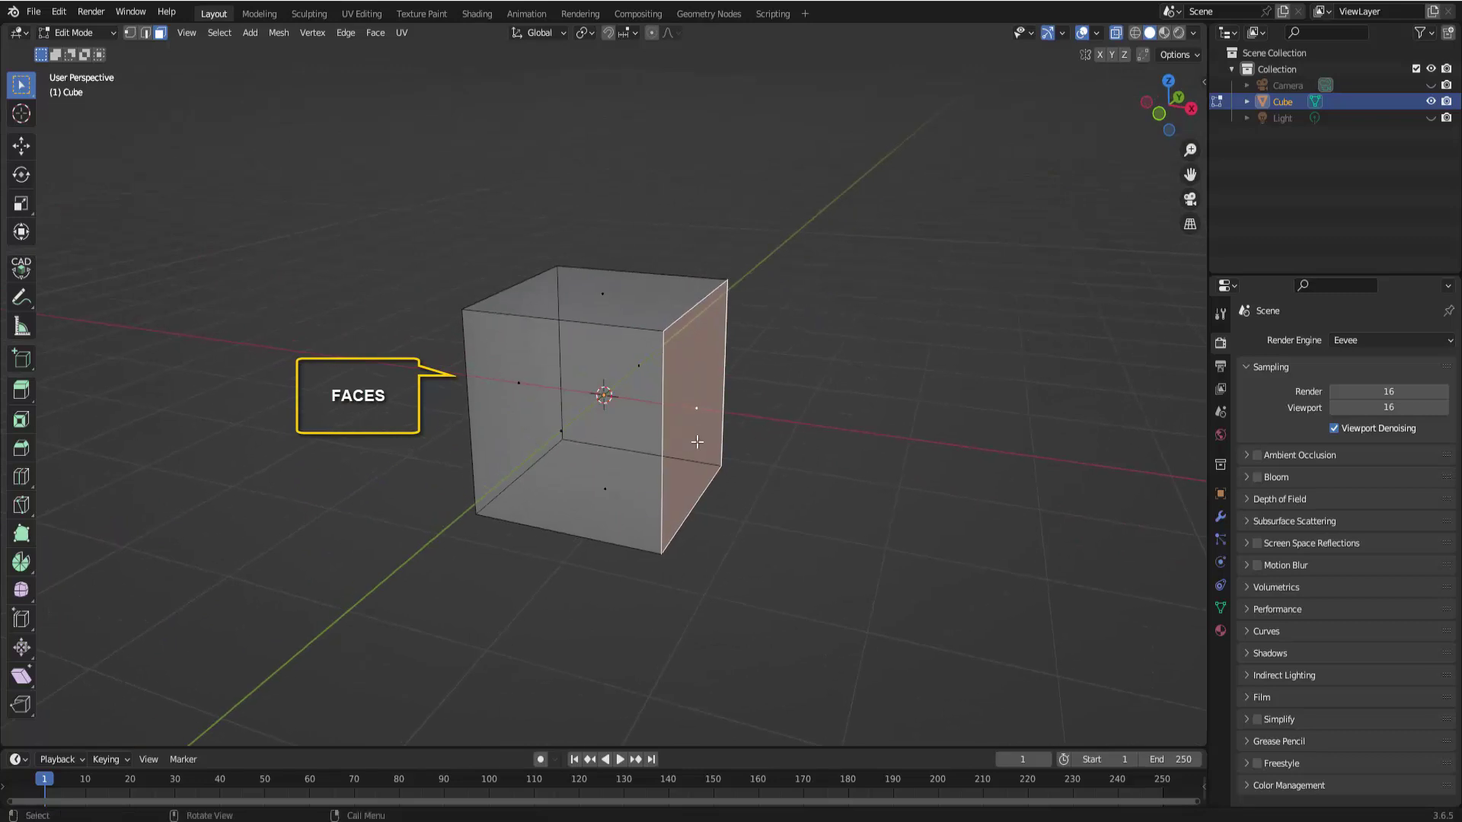
left_click(623, 449)
middle_click_drag(903, 397, 706, 364)
left_click(657, 322)
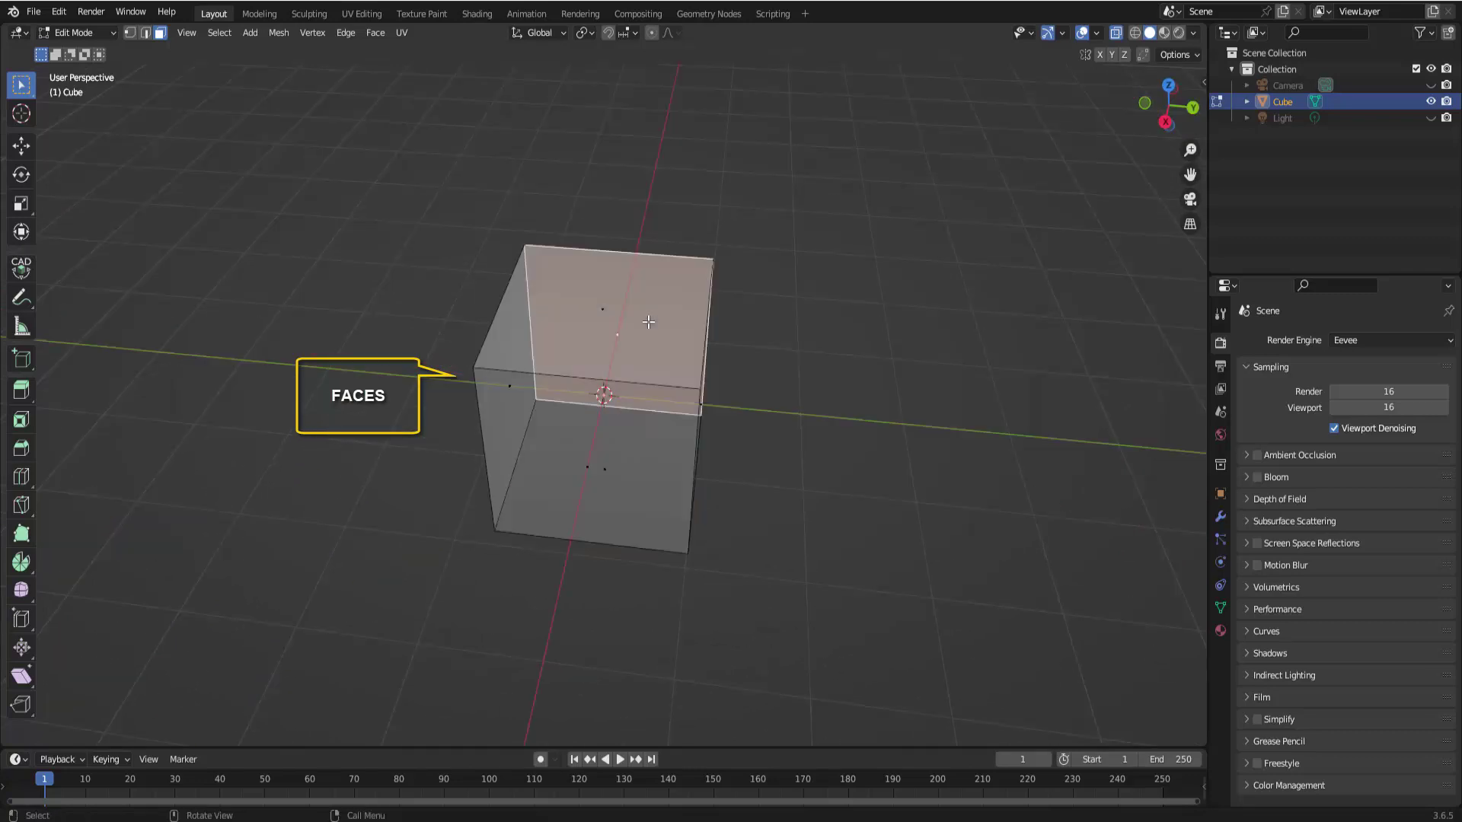
Step: Select the front-right face, select all faces, then pick the left-front and top faces
middle_click_drag(658, 322, 865, 300)
left_click(701, 398)
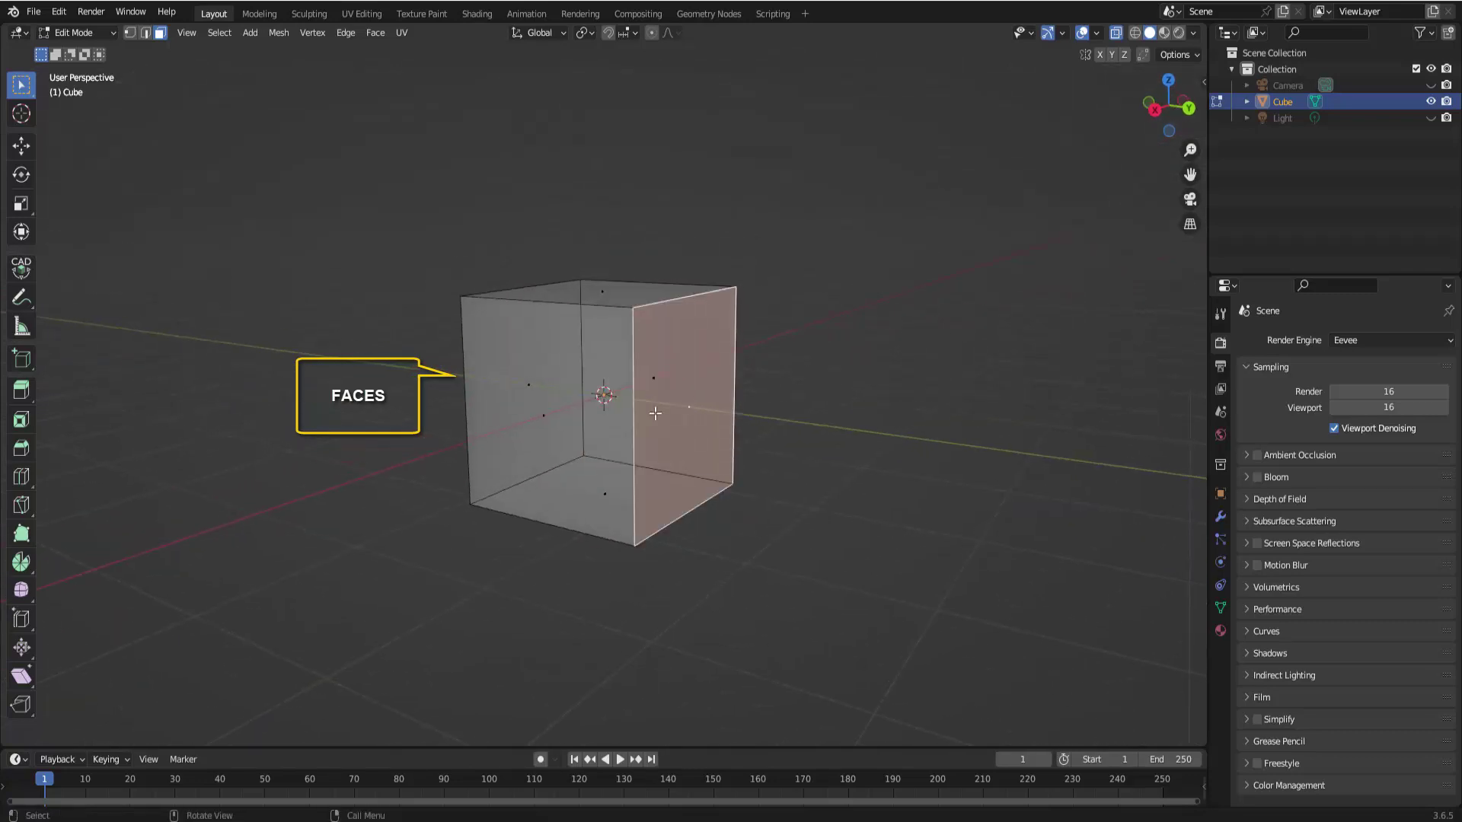
key("a")
middle_click_drag(851, 388, 983, 398)
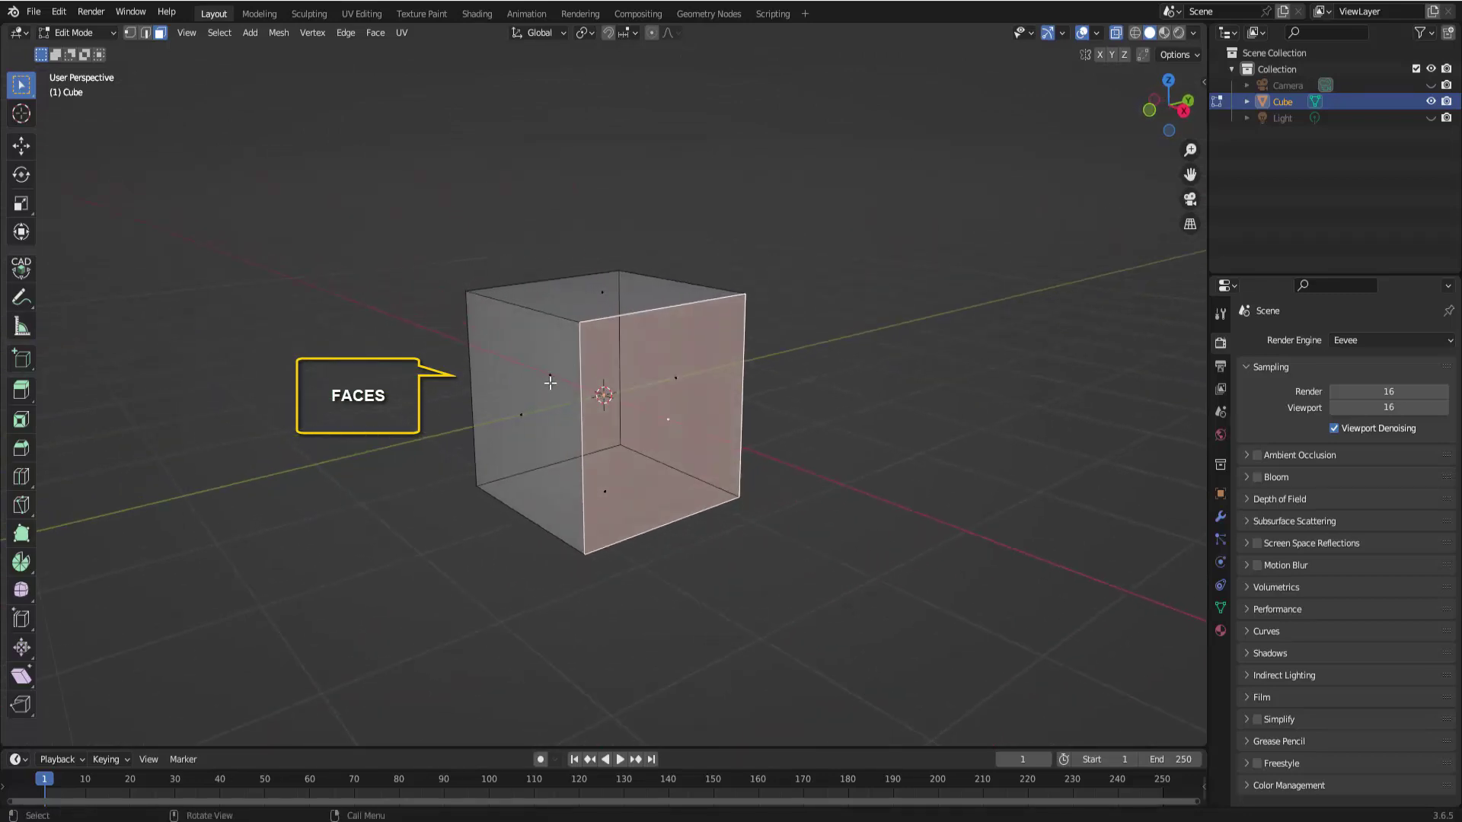
left_click(583, 369)
left_click(617, 312)
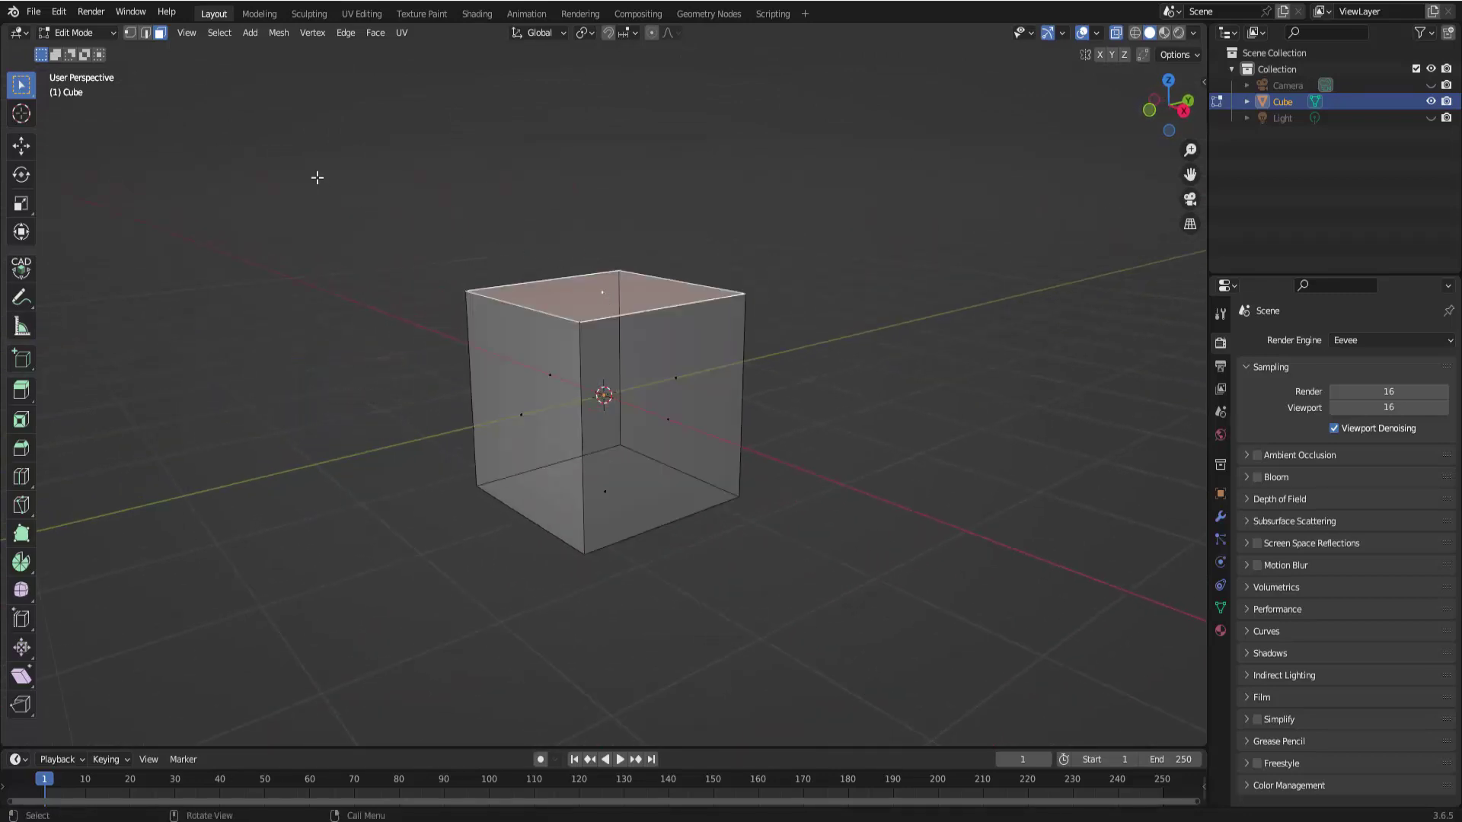
Step: Switch to vertex select, clear the selection and select only the front top corner vertex
left_click(131, 34)
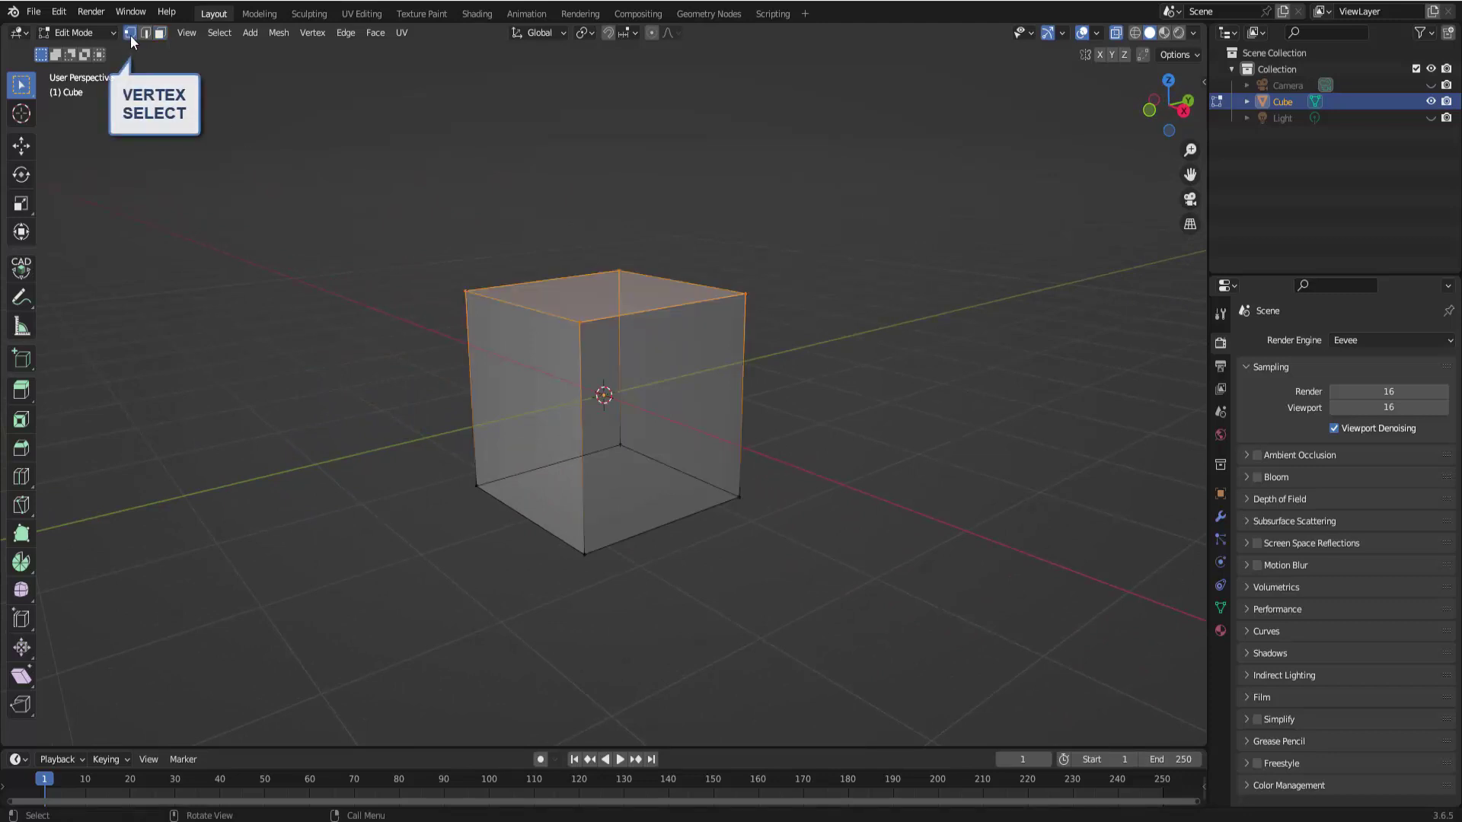
left_click(794, 272)
mouse_move(806, 352)
middle_mouse_down()
mouse_move(818, 409)
mouse_move(810, 372)
middle_mouse_up()
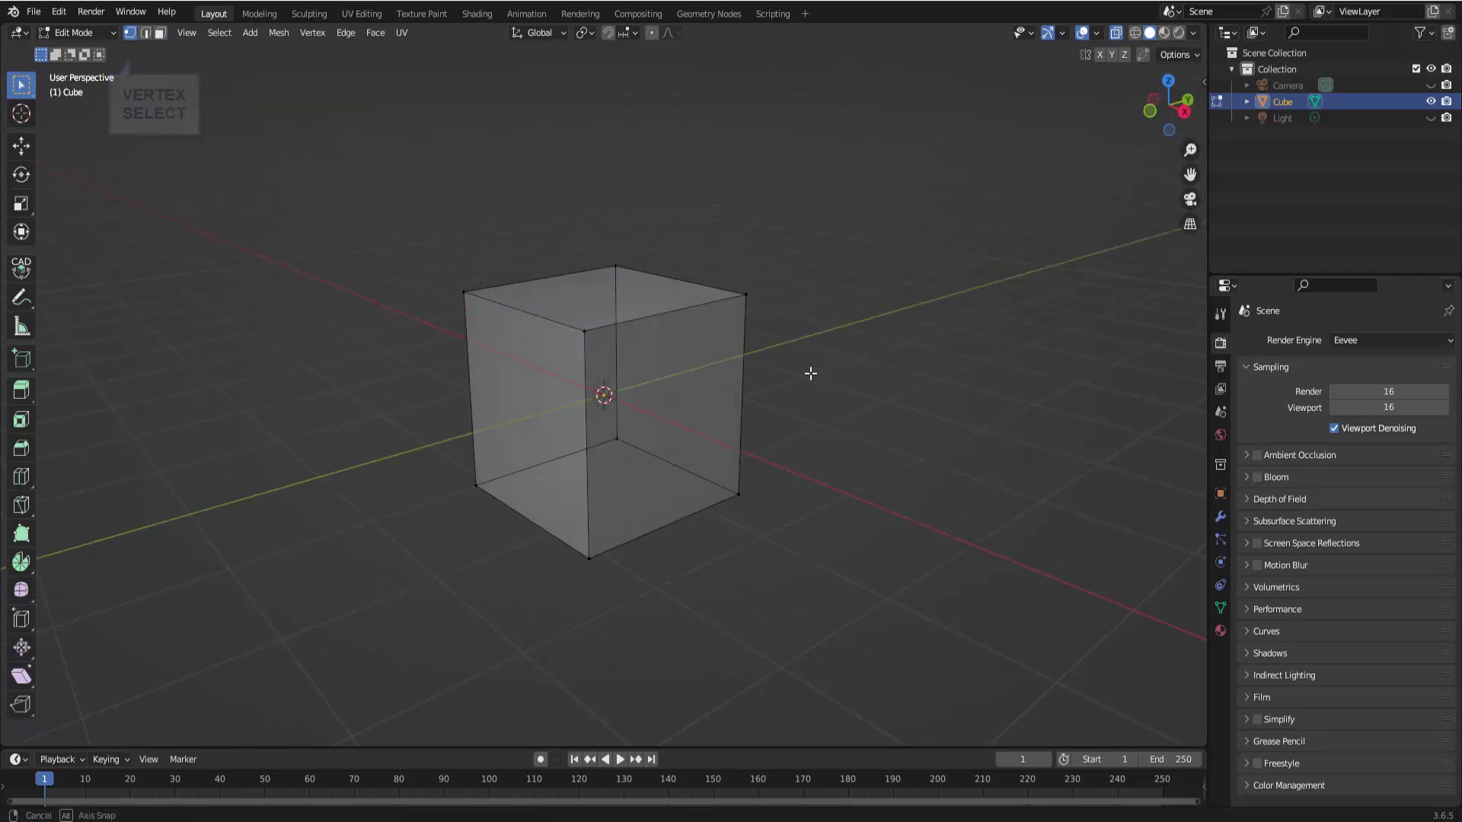
scroll(580, 333, "up", 2)
left_click(571, 334)
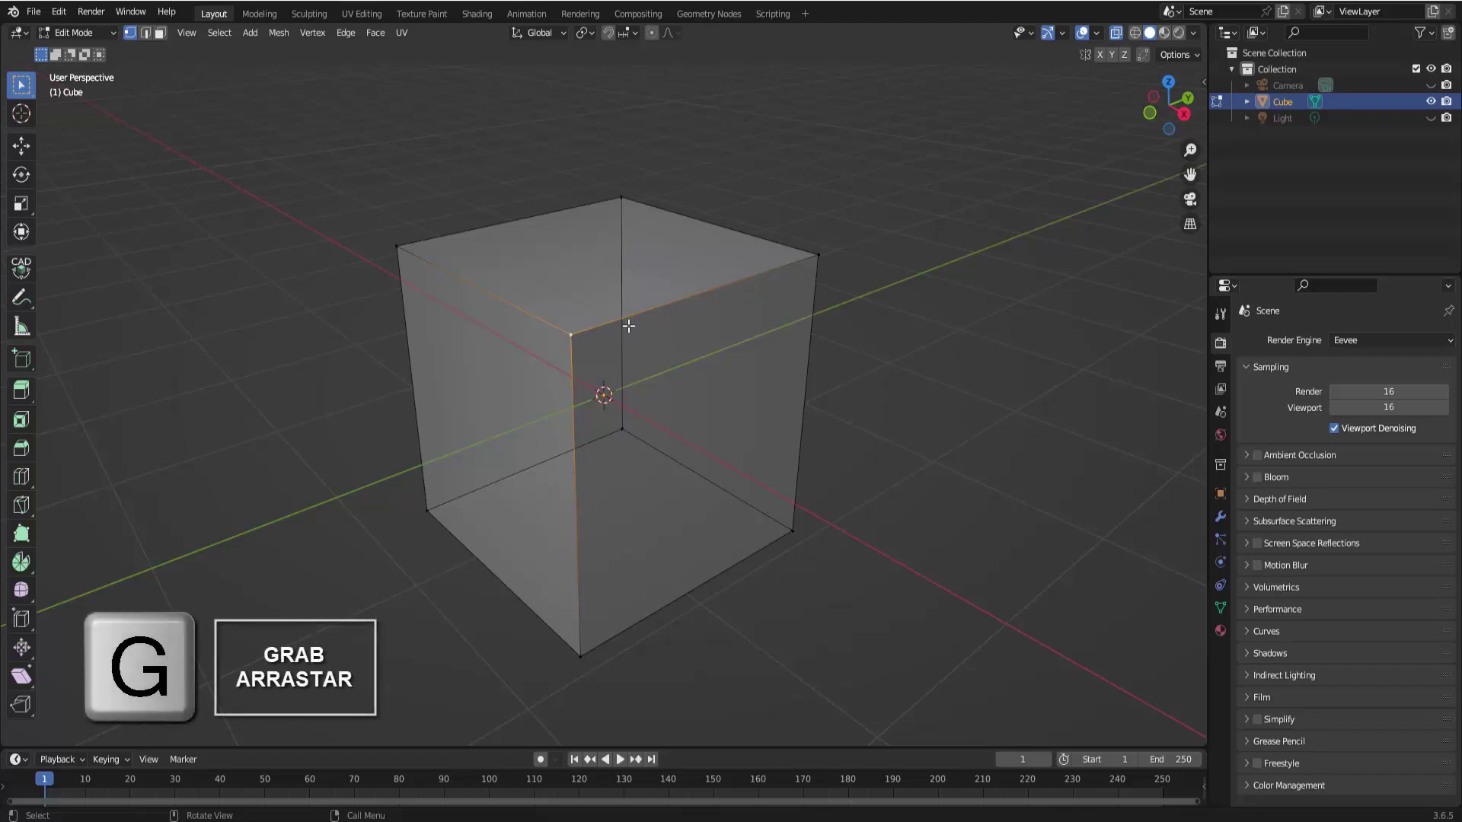
key("g")
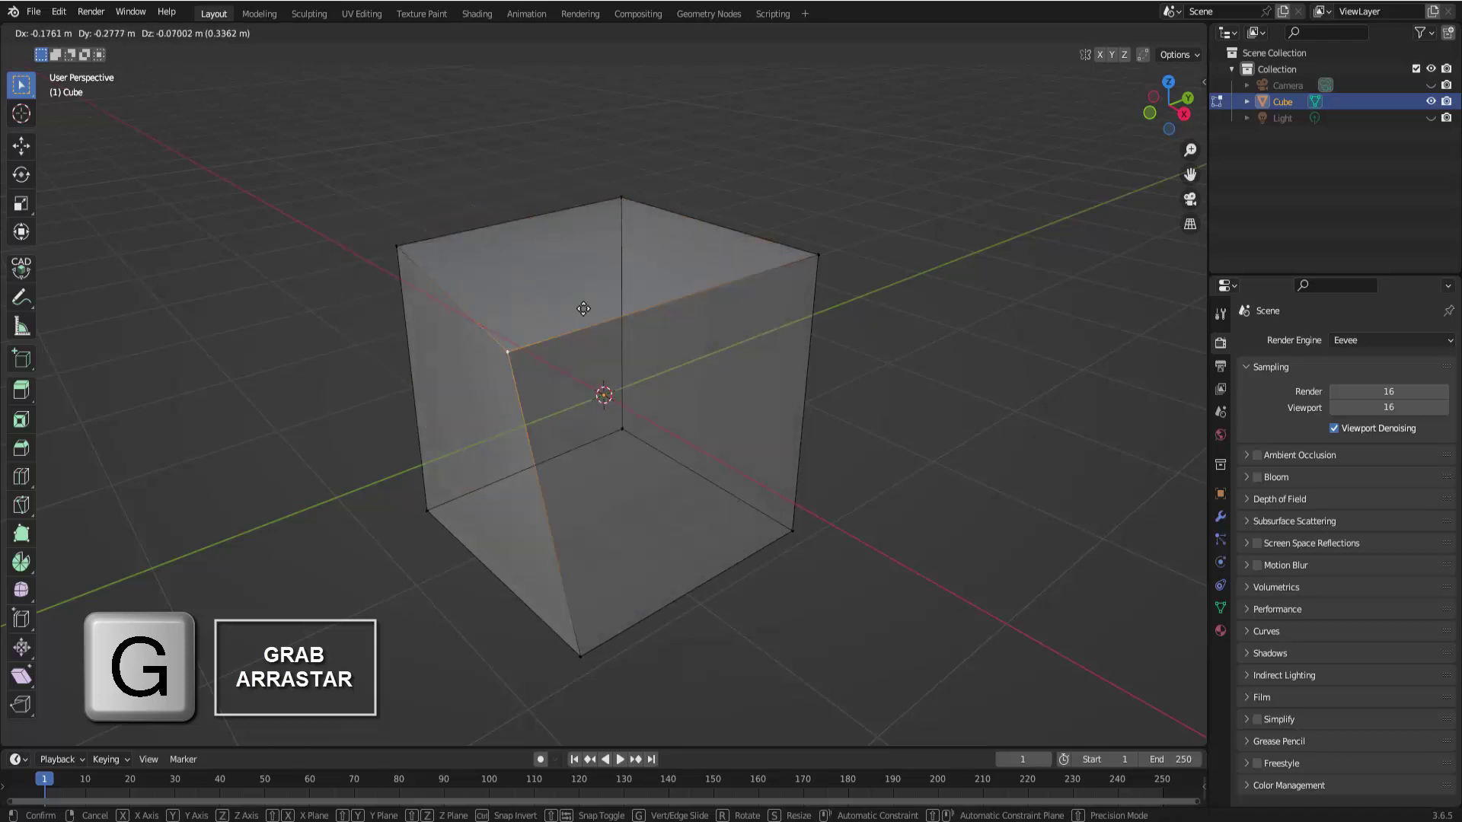
key("x")
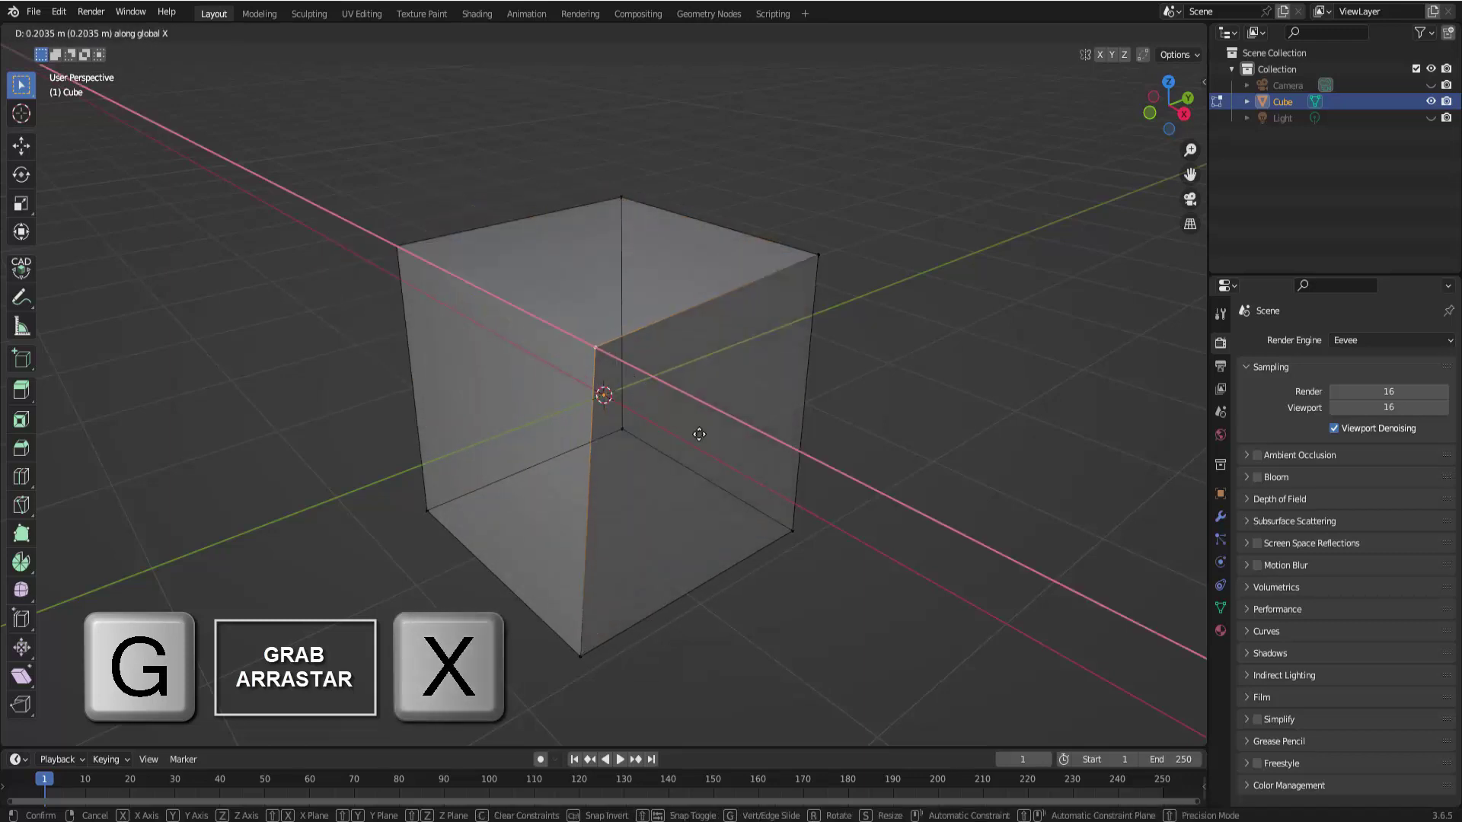
key("y")
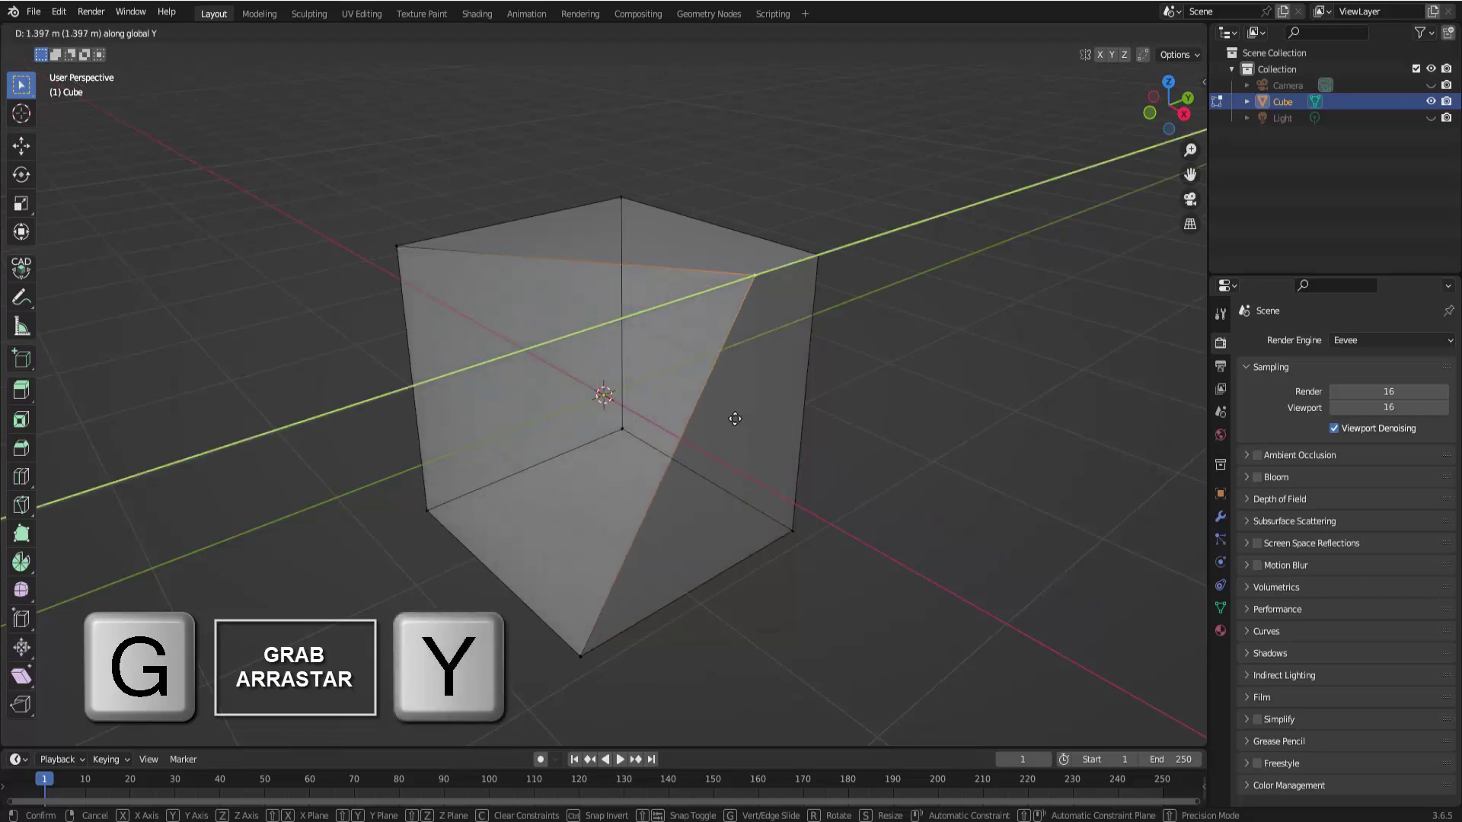
key("z")
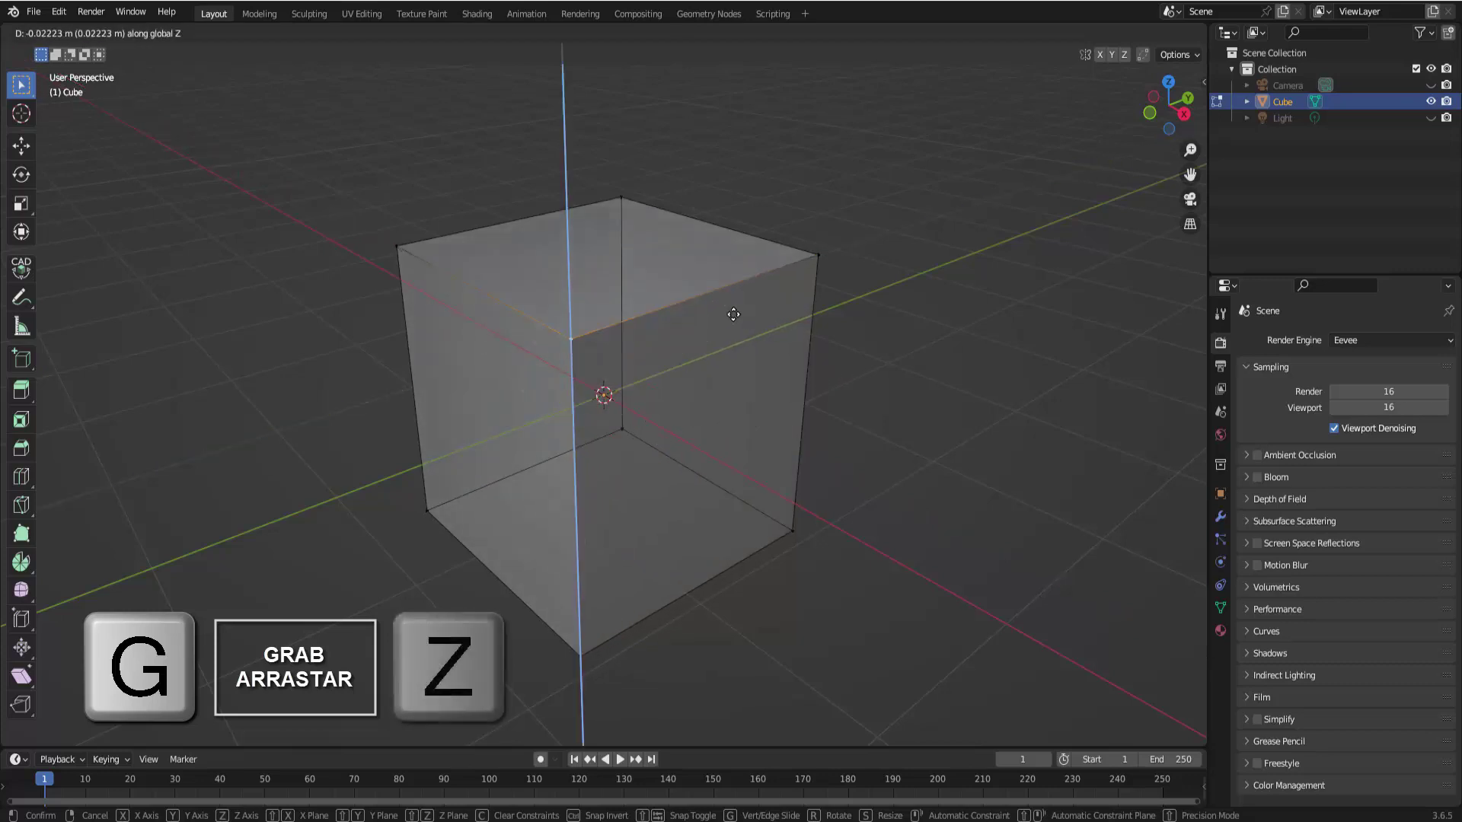
right_click(655, 354)
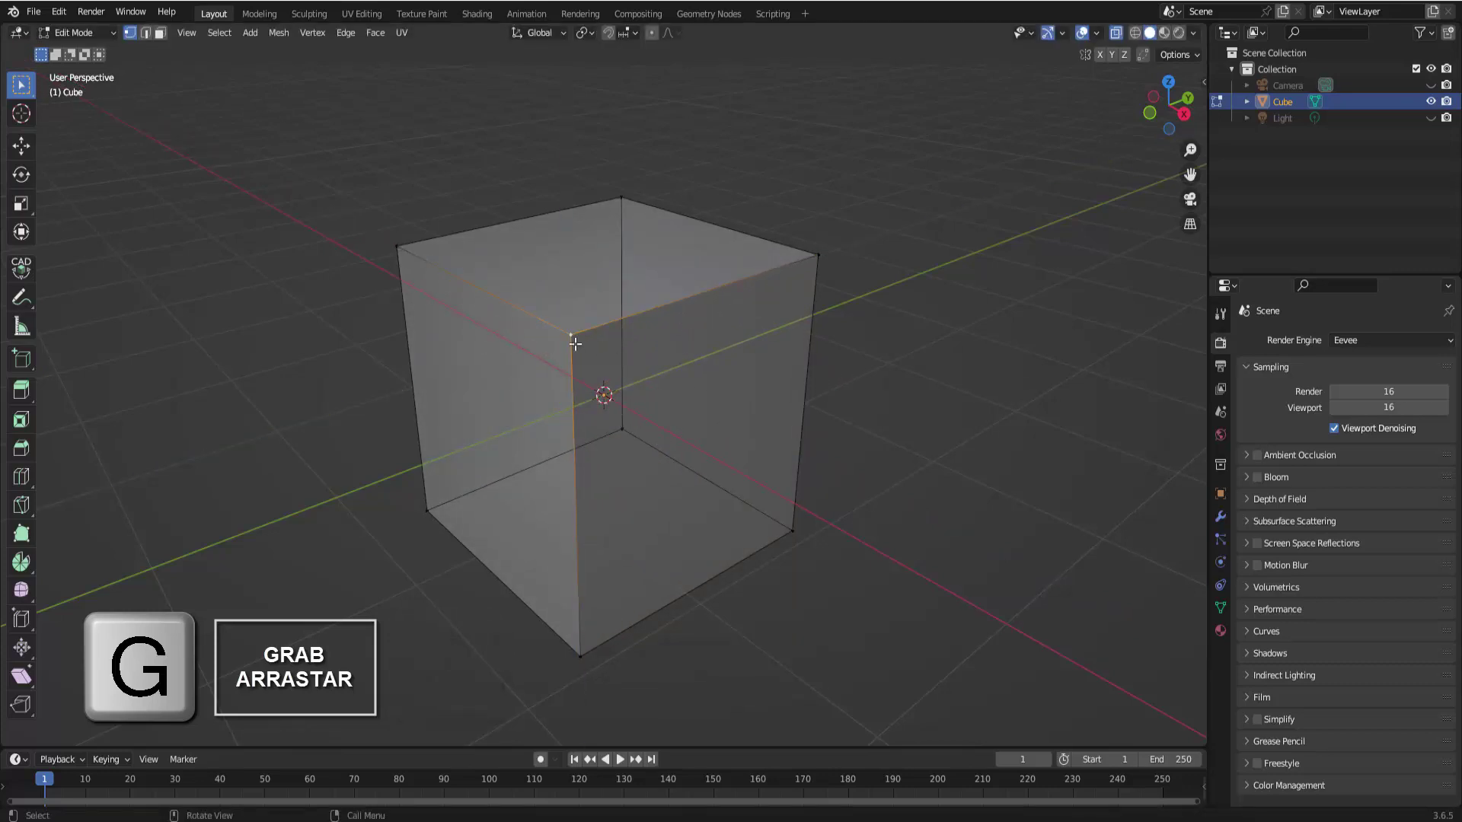
key("g")
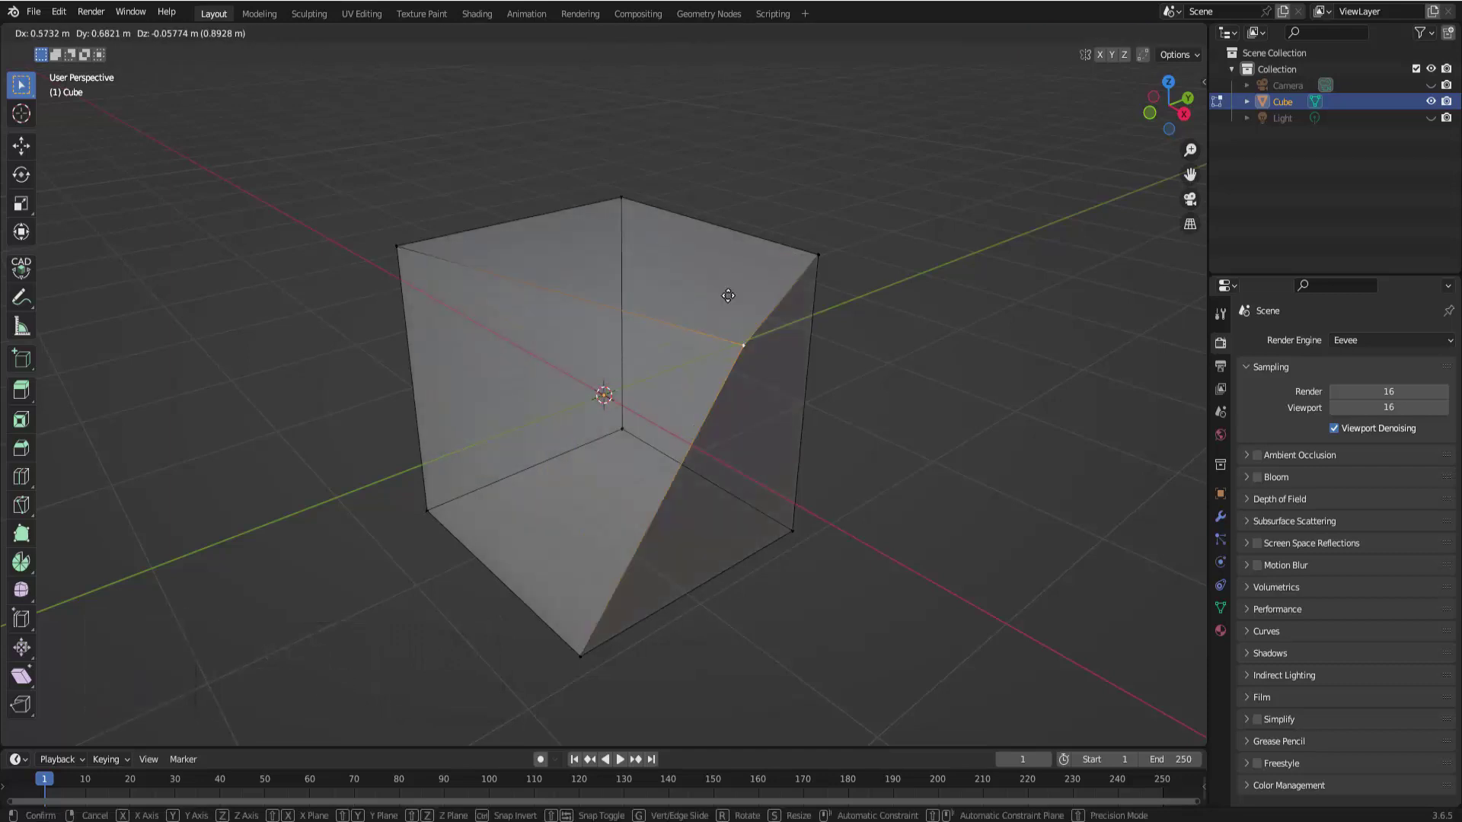
right_click(926, 241)
scroll(926, 241, "down", 1)
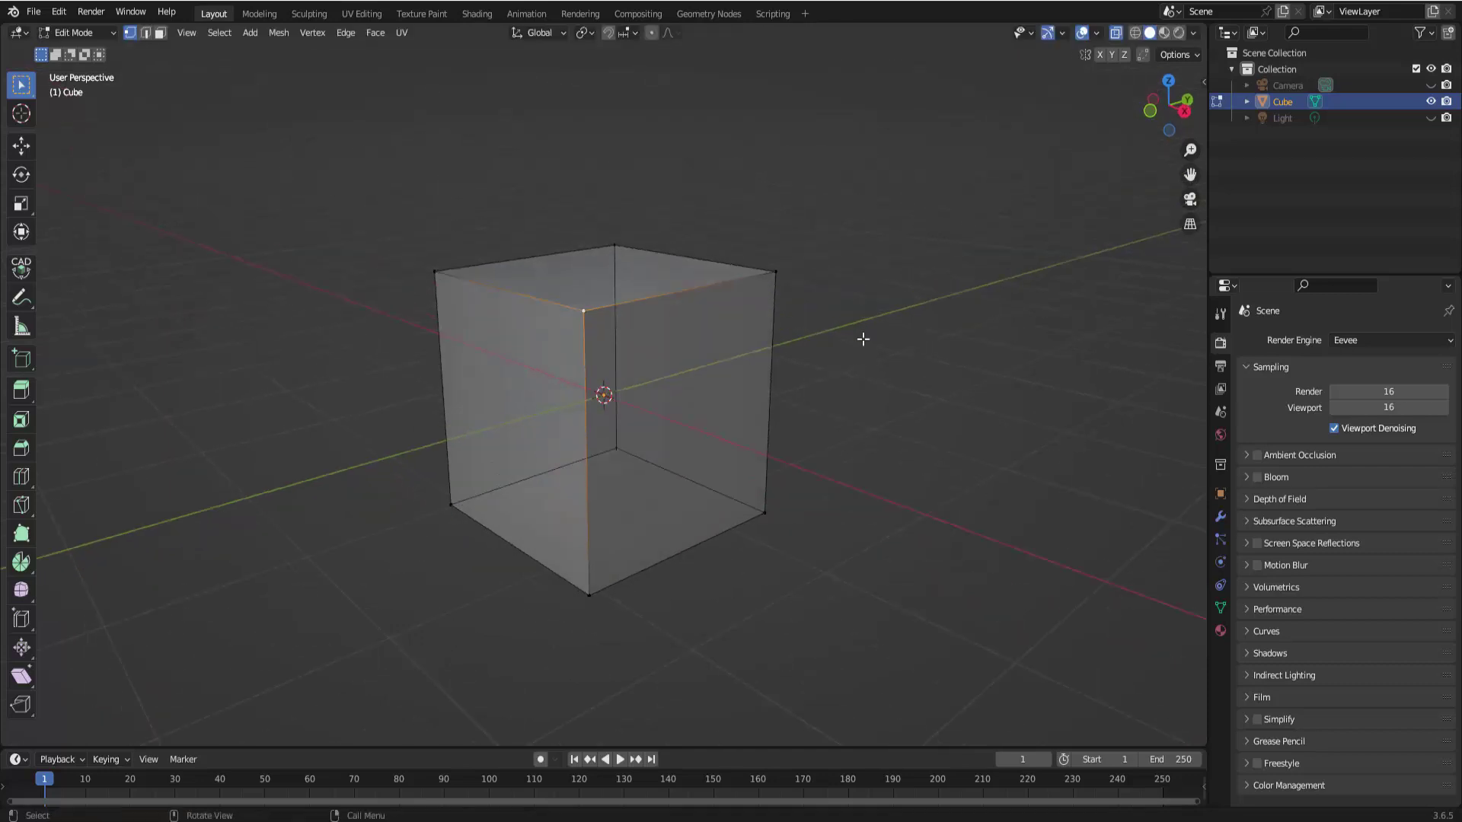
scroll(863, 340, "up", 1)
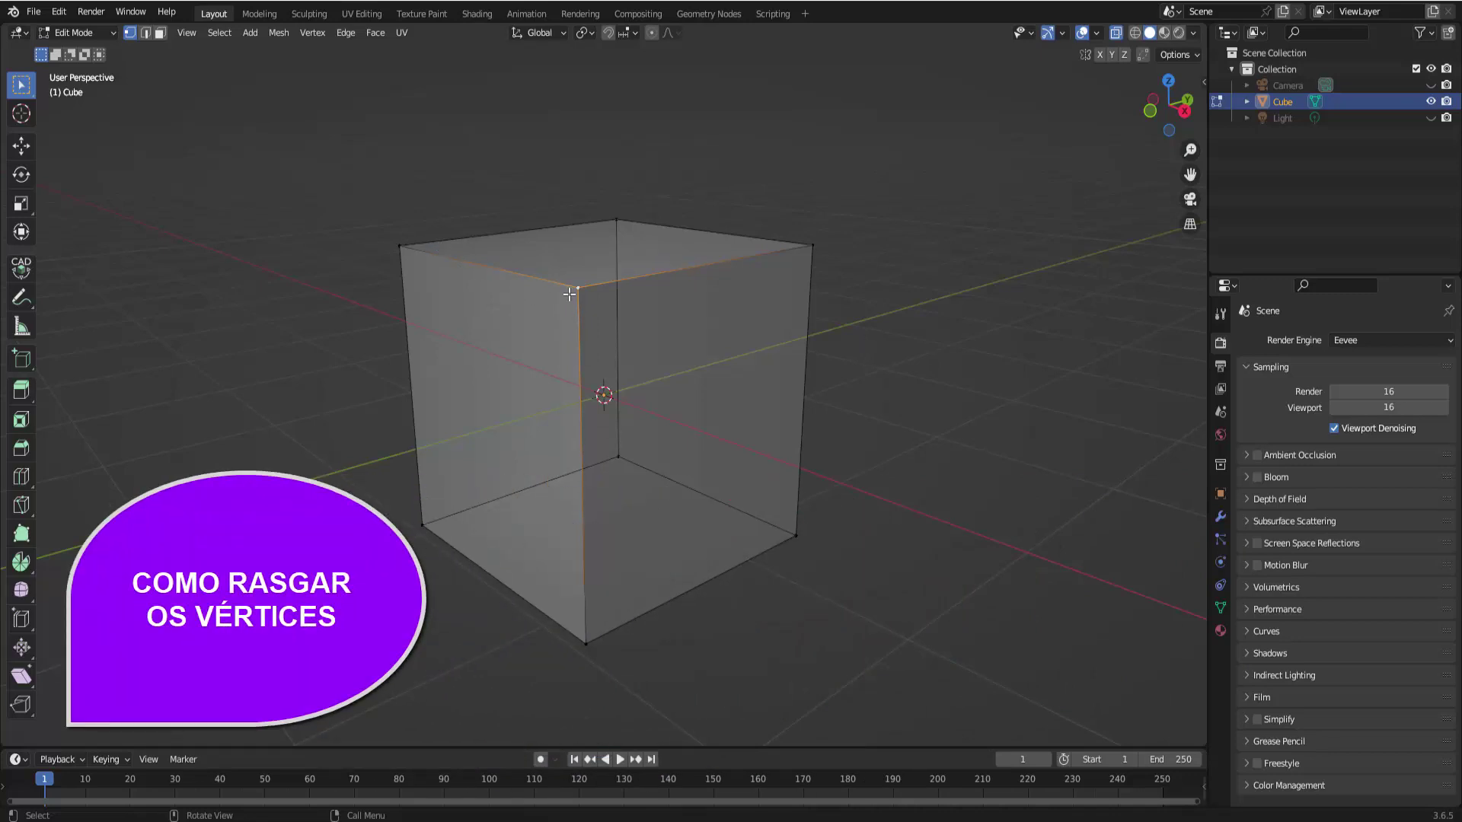
Step: Zoom in on the cube and show the Vertex menu containing Rip Vertices
scroll(587, 324, "up", 1)
scroll(594, 327, "up", 1)
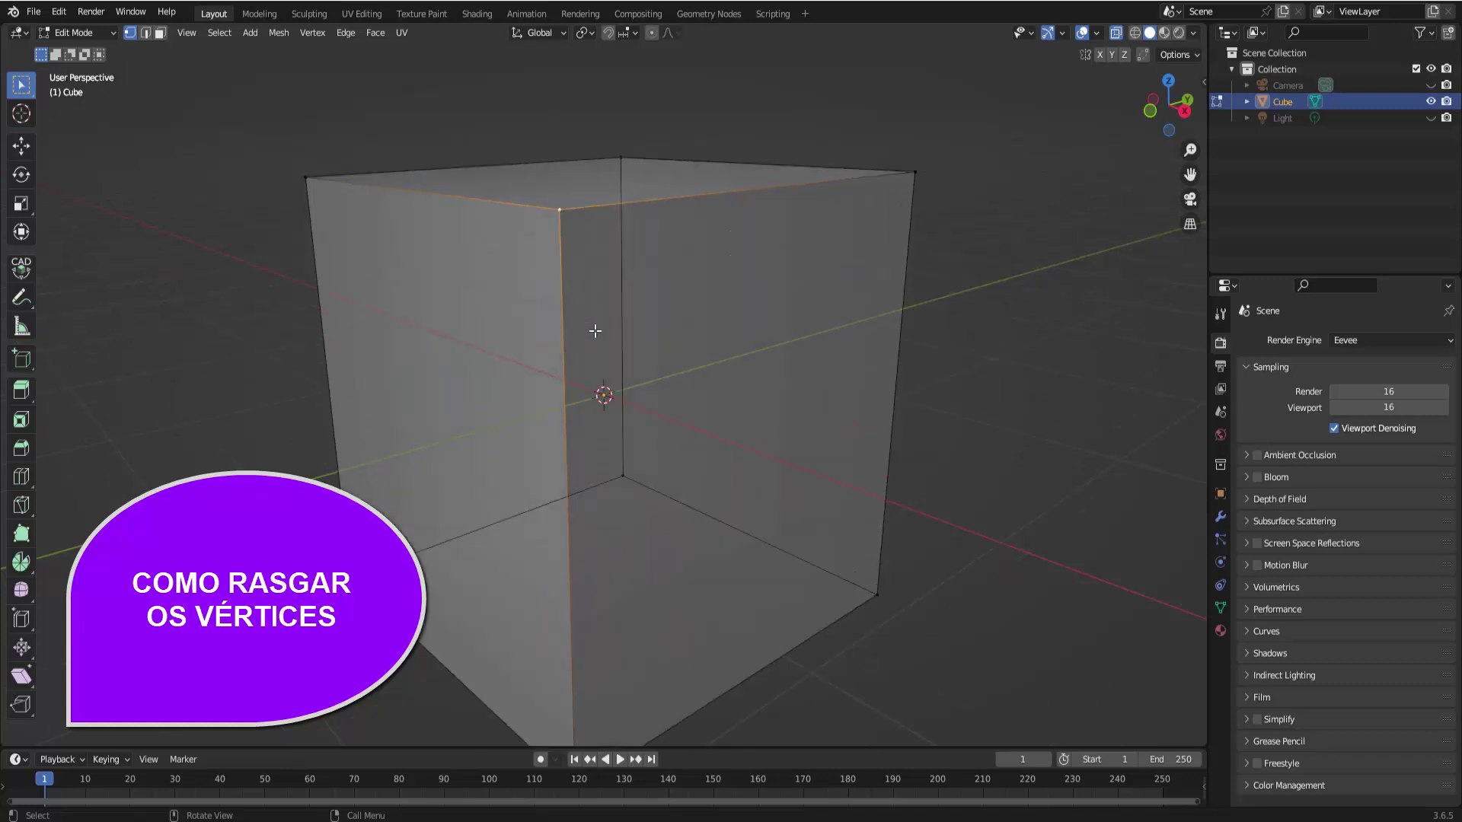
scroll(594, 327, "up", 1)
scroll(655, 371, "down", 1)
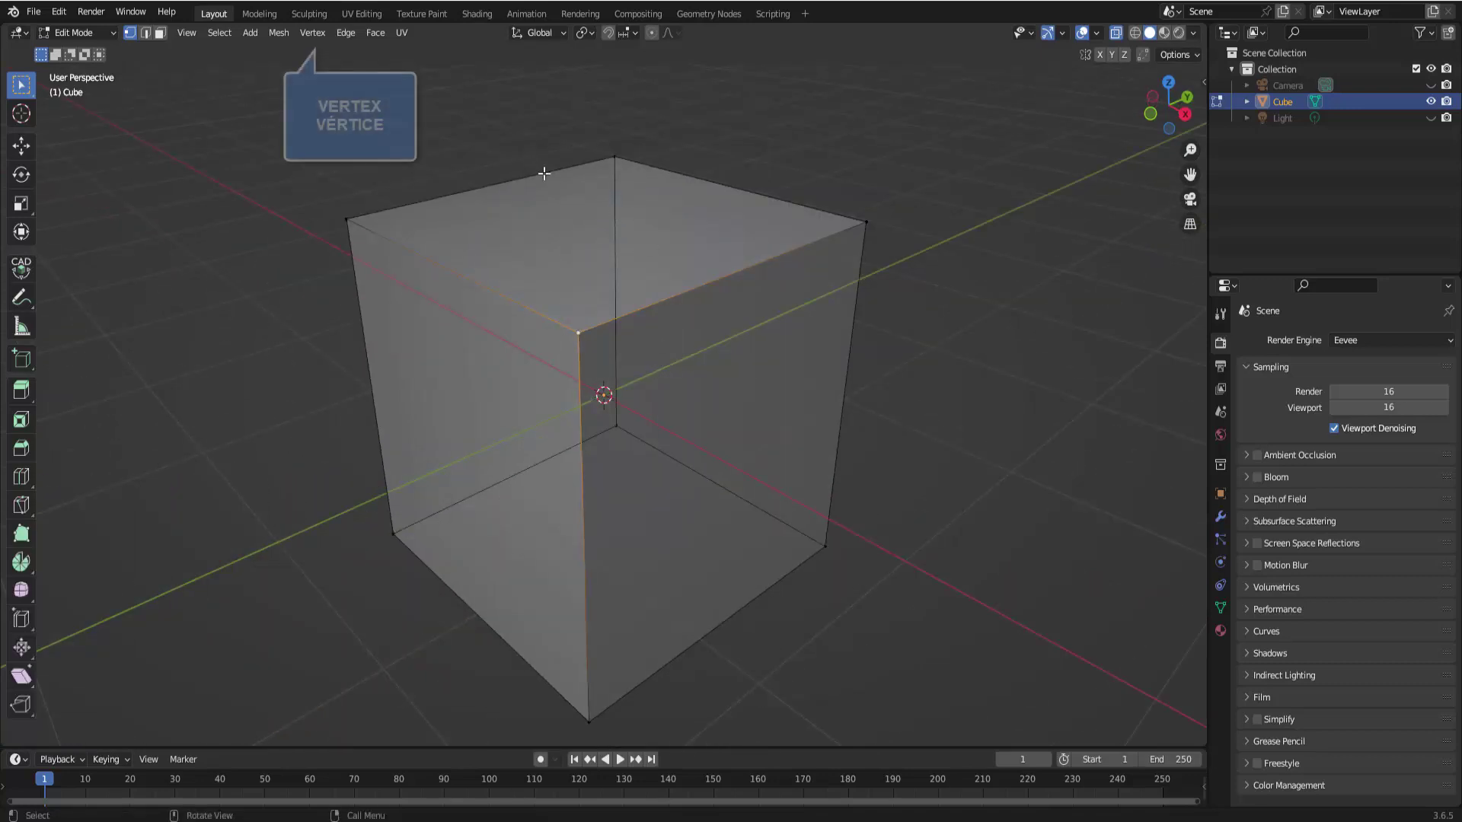
left_click(312, 35)
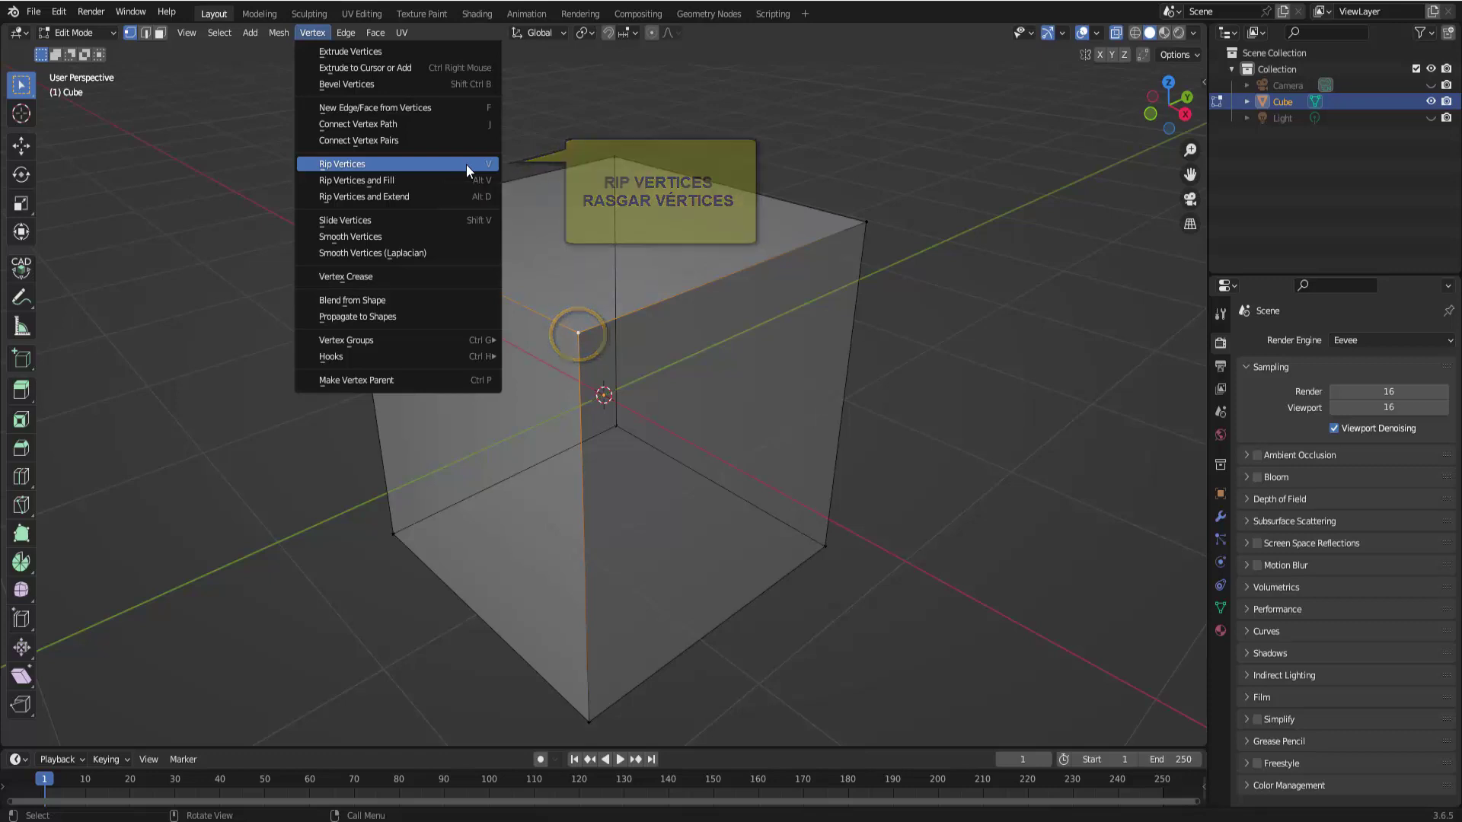
Step: Rip the front top corner vertex and move it up and to the right
left_click(466, 163)
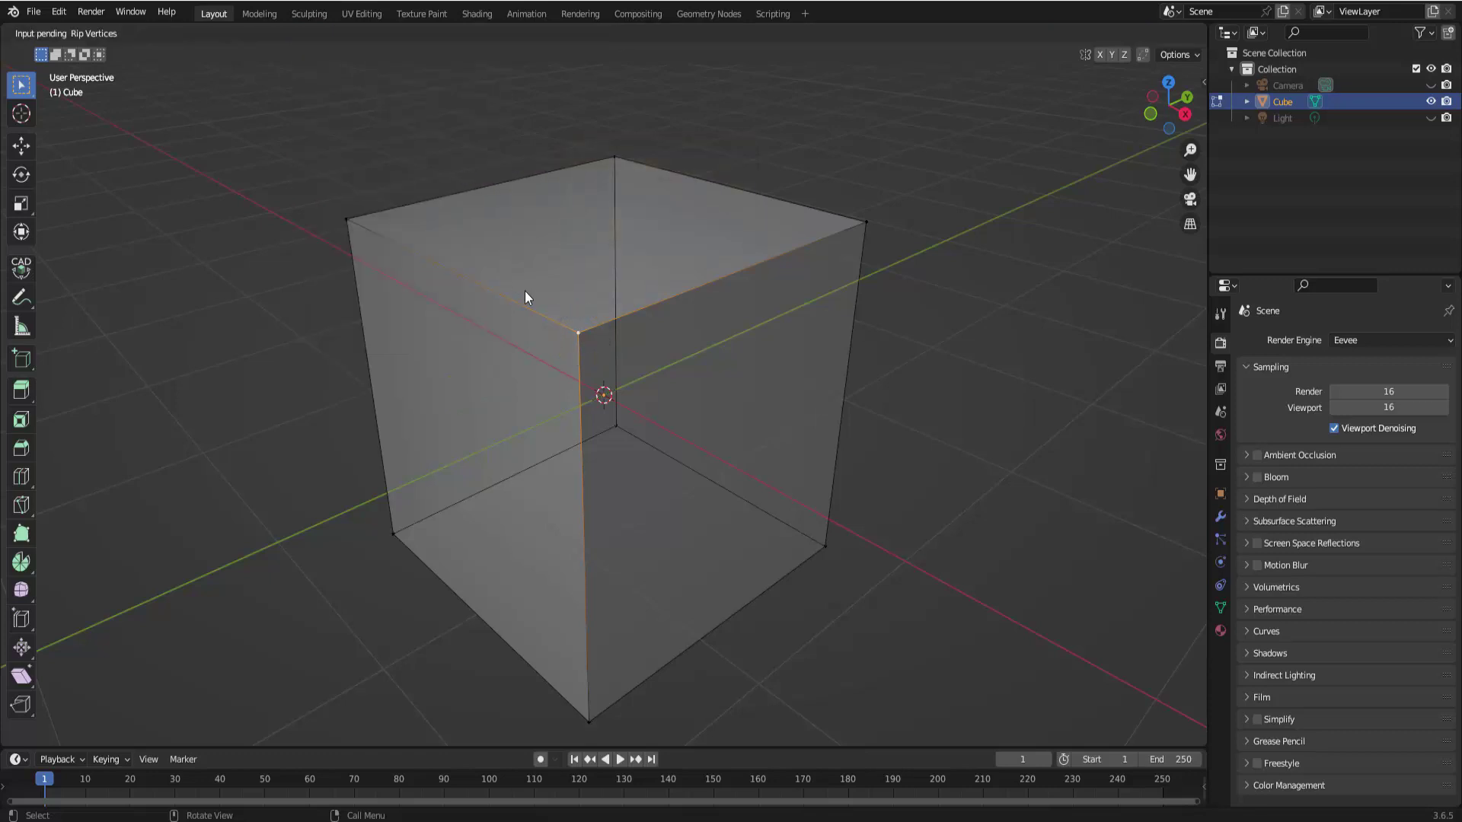
left_click(579, 331)
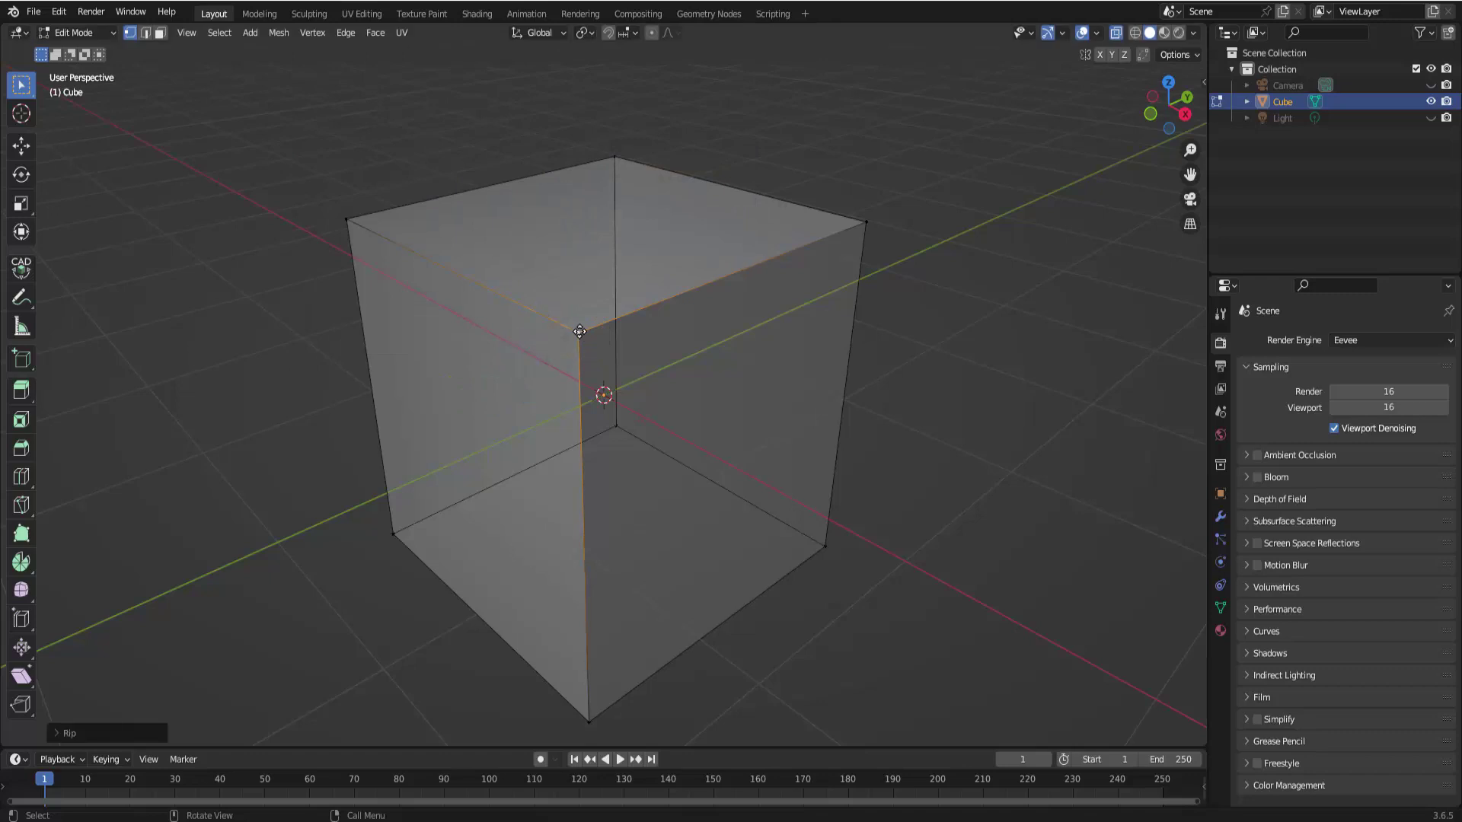
key("g")
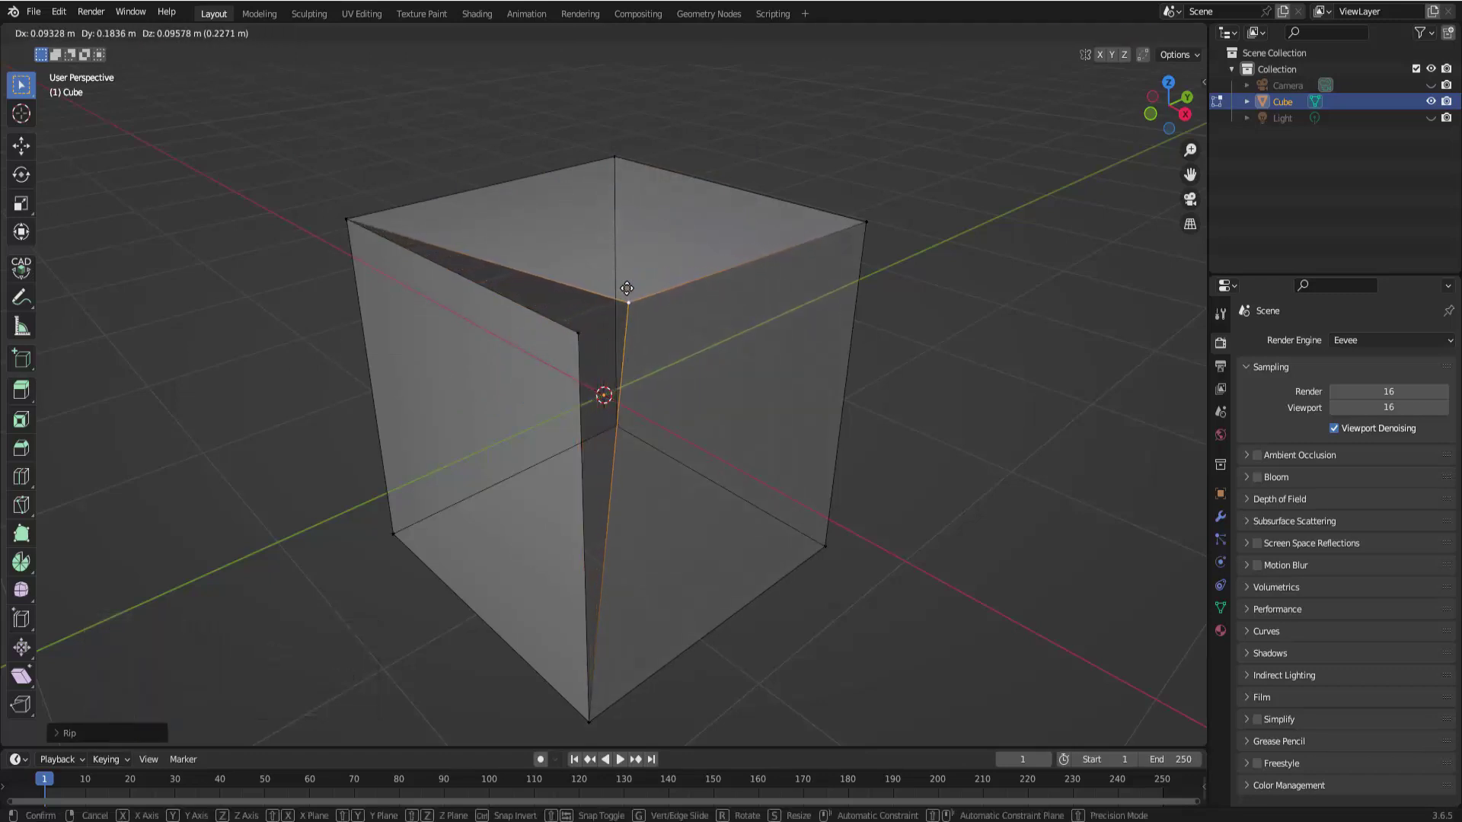
left_click(705, 264)
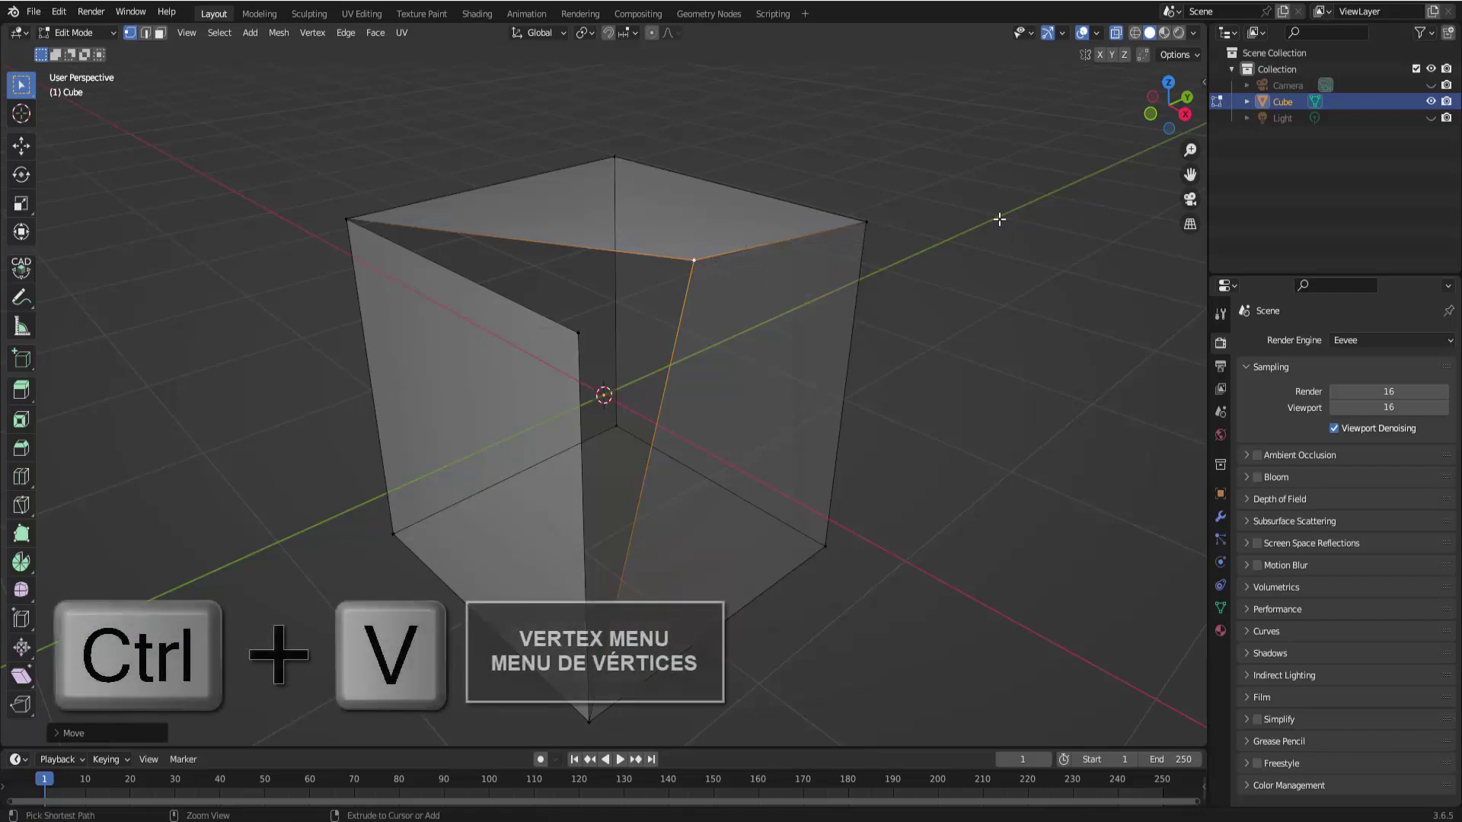
Step: Rip the displaced vertex again with Ctrl+V and place the new vertex on the right face
key("ctrl+v")
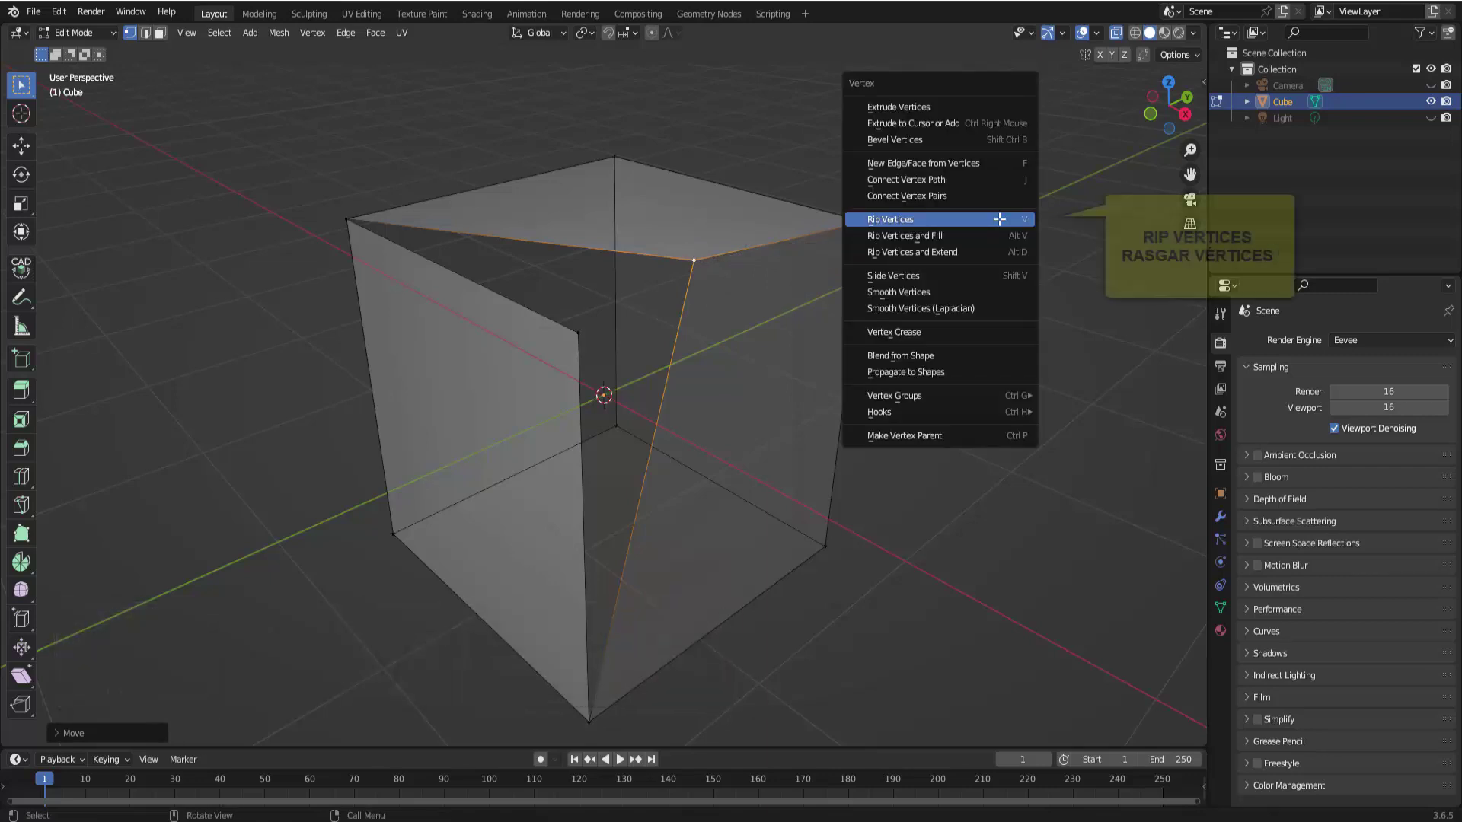
left_click(944, 221)
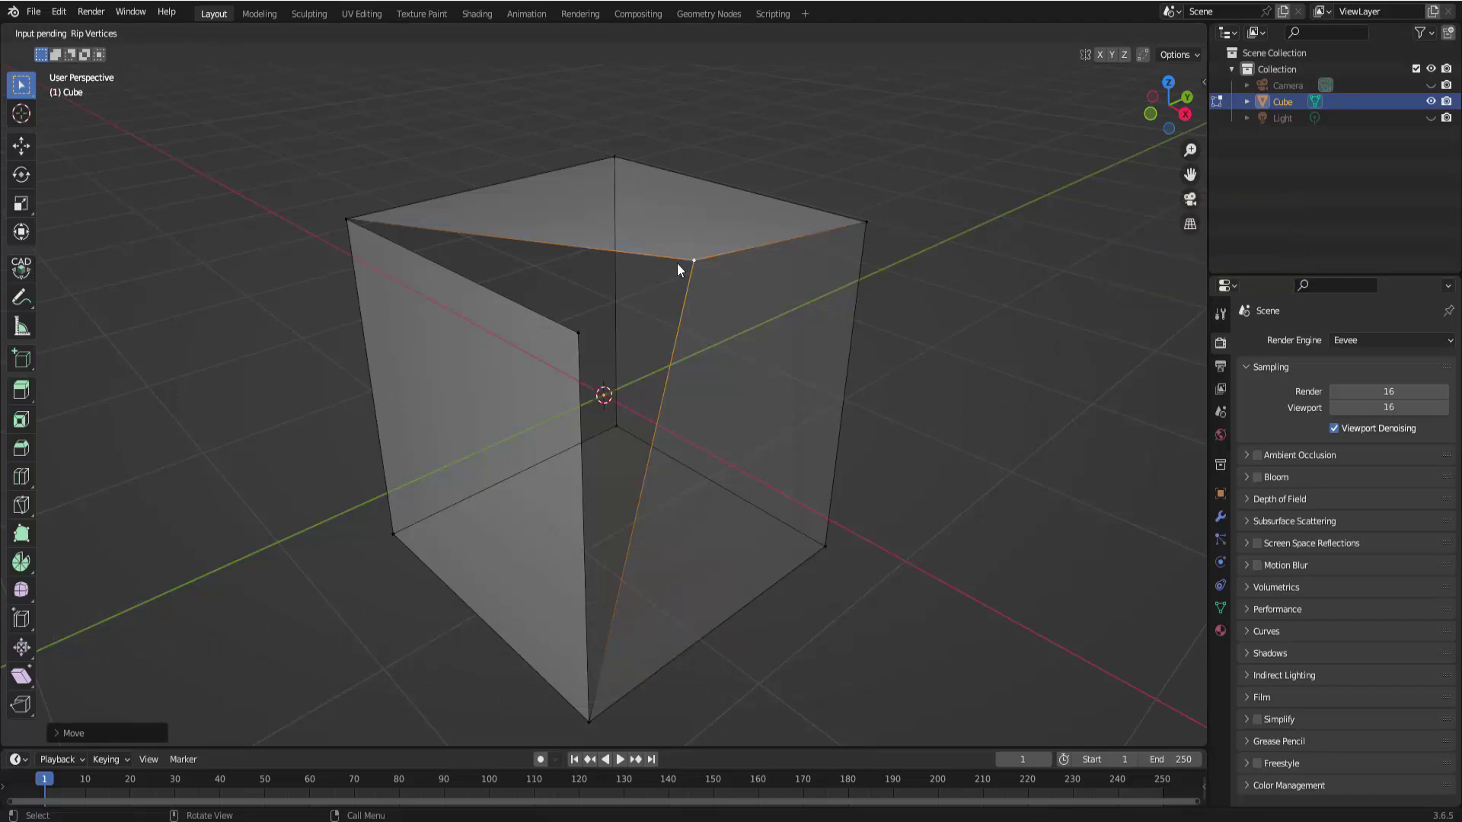
key("g")
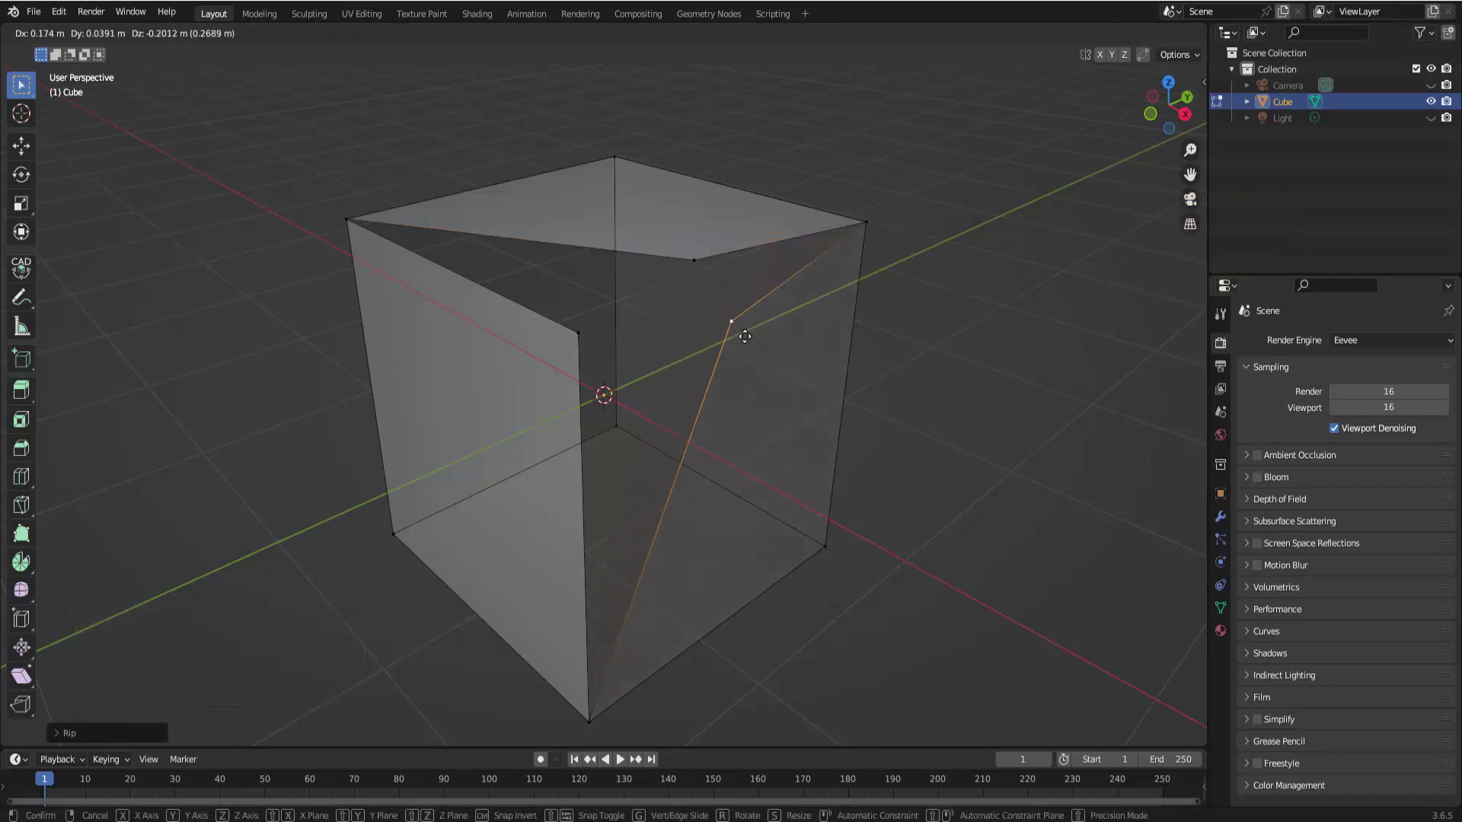
left_click(747, 341)
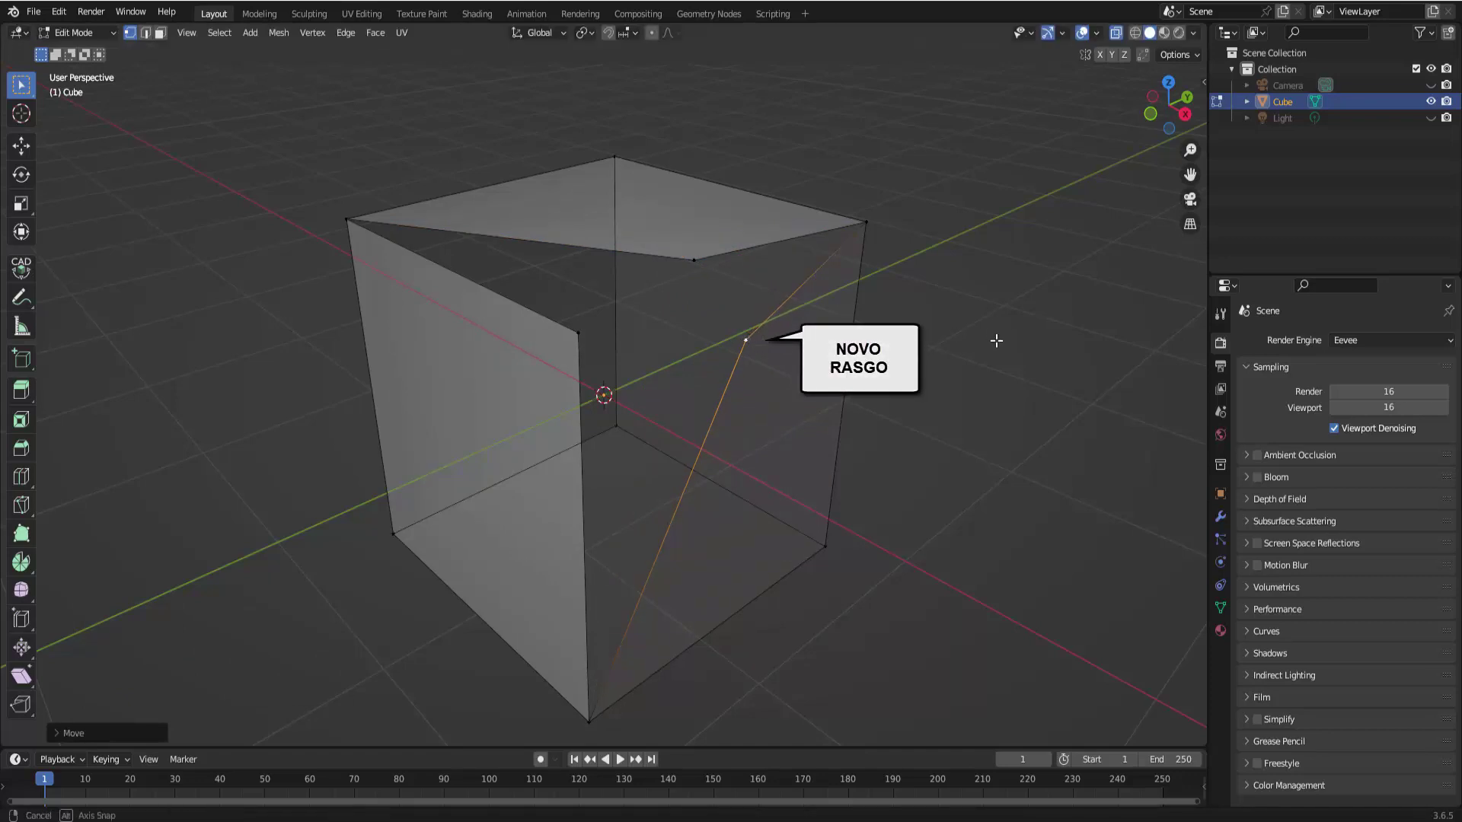
mouse_move(994, 336)
middle_mouse_down()
mouse_move(924, 318)
mouse_move(956, 336)
mouse_move(1024, 317)
mouse_move(1031, 335)
mouse_move(994, 338)
middle_mouse_up()
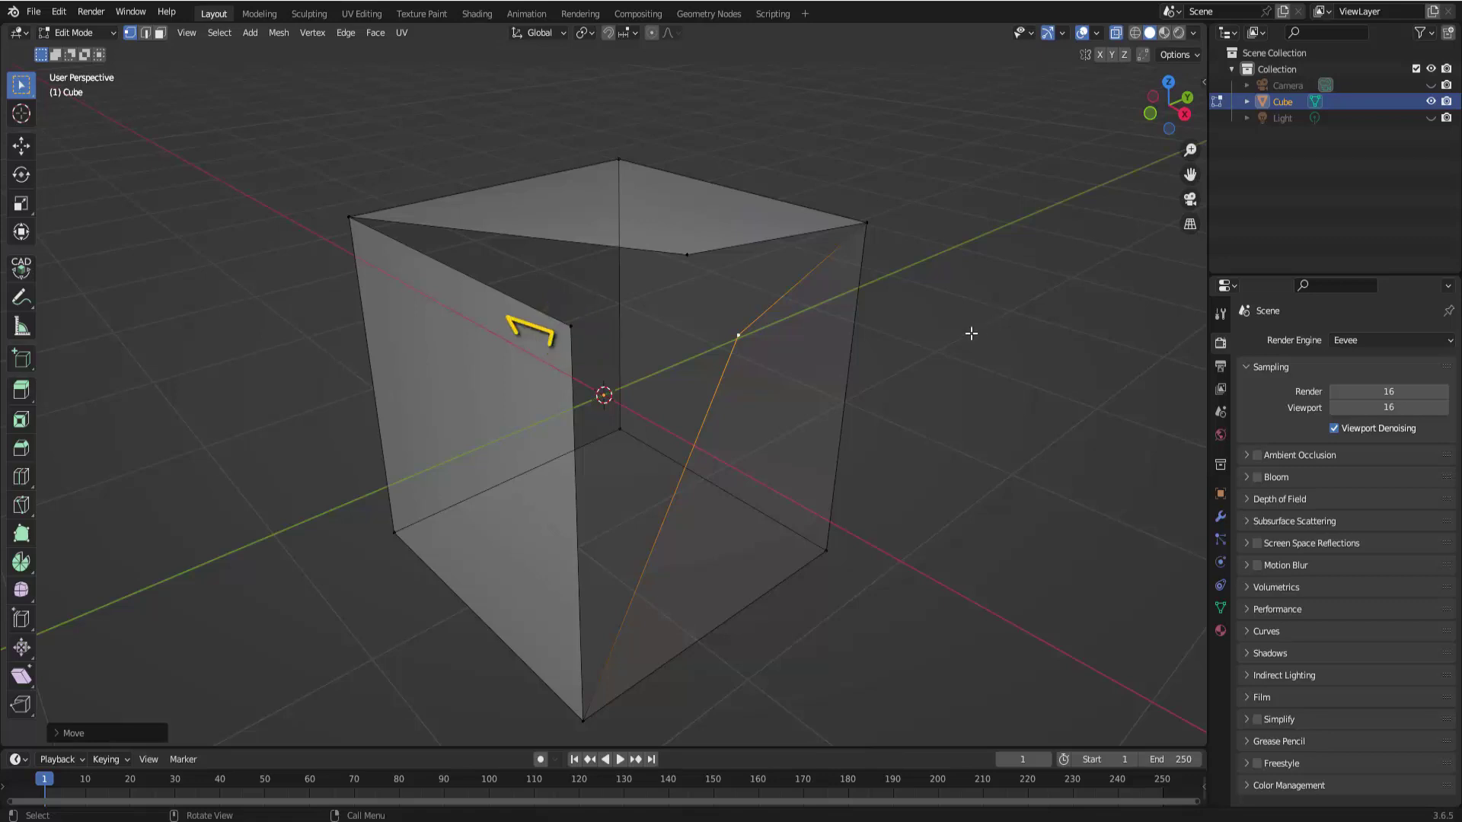
Step: Select the torn corner vertex, the raised ripped vertex and the right-face vertex together
left_click(571, 326)
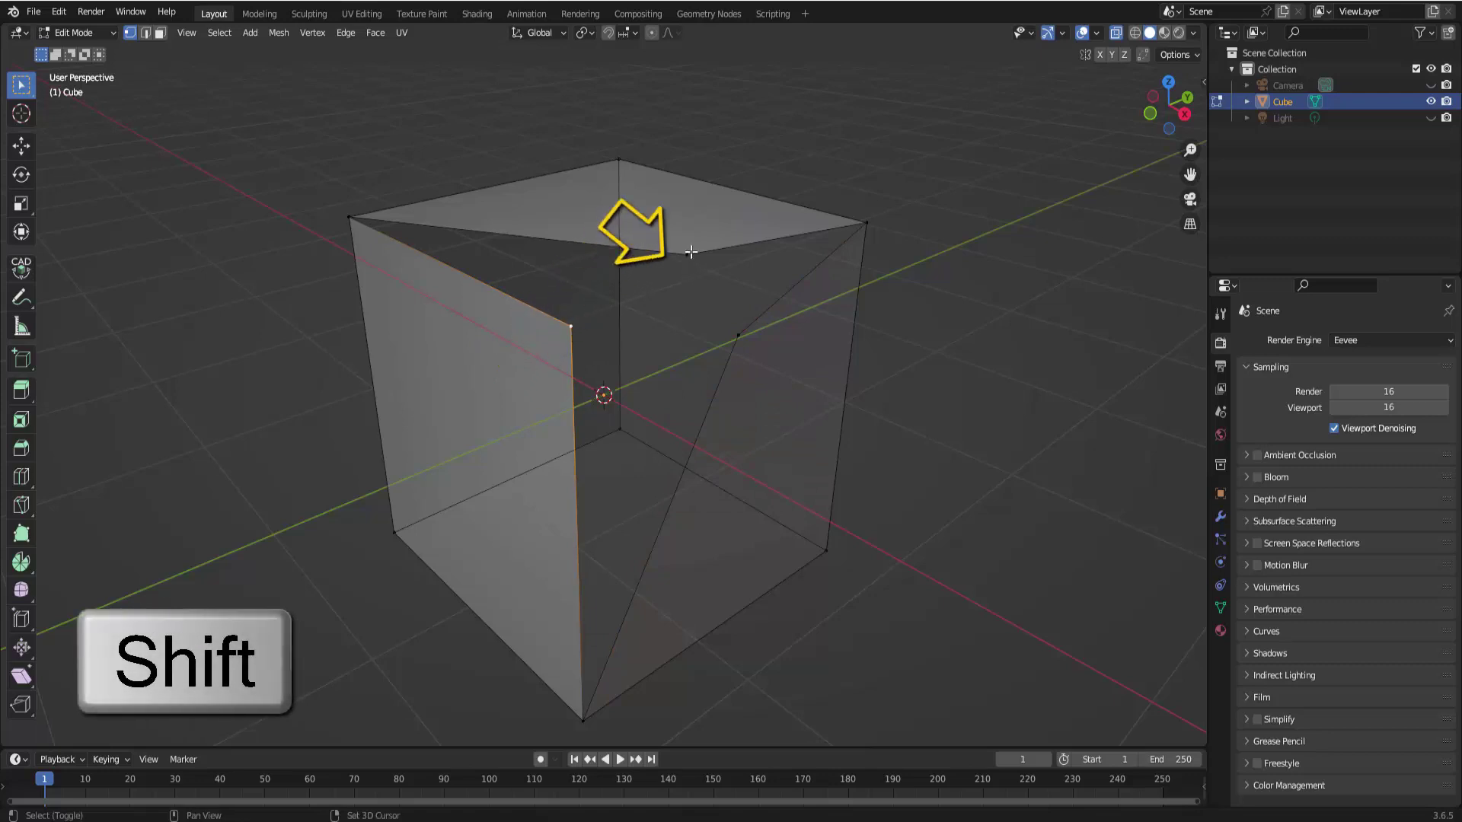
left_click(688, 252, "shift")
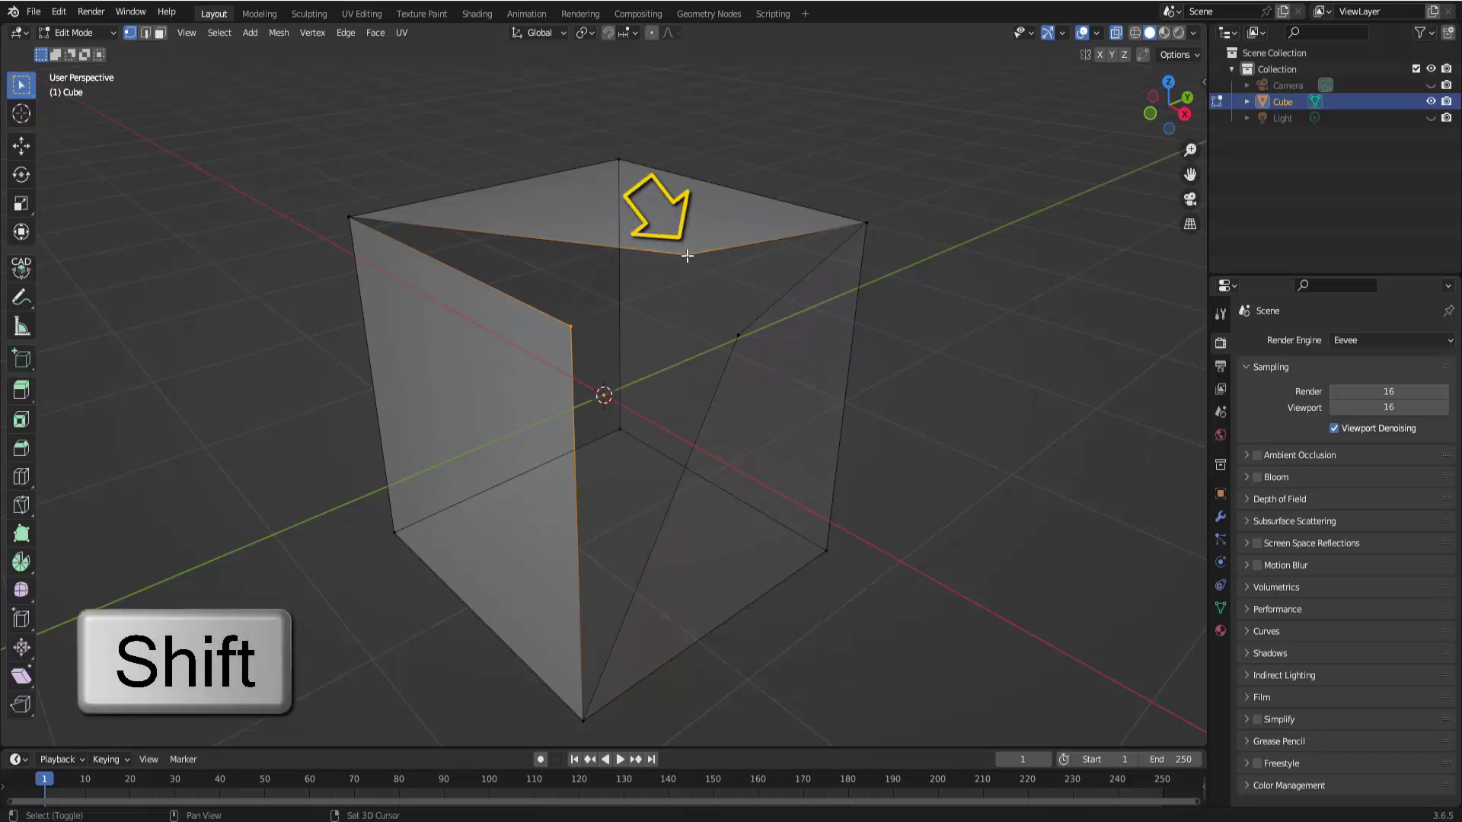
left_click(739, 333, "shift")
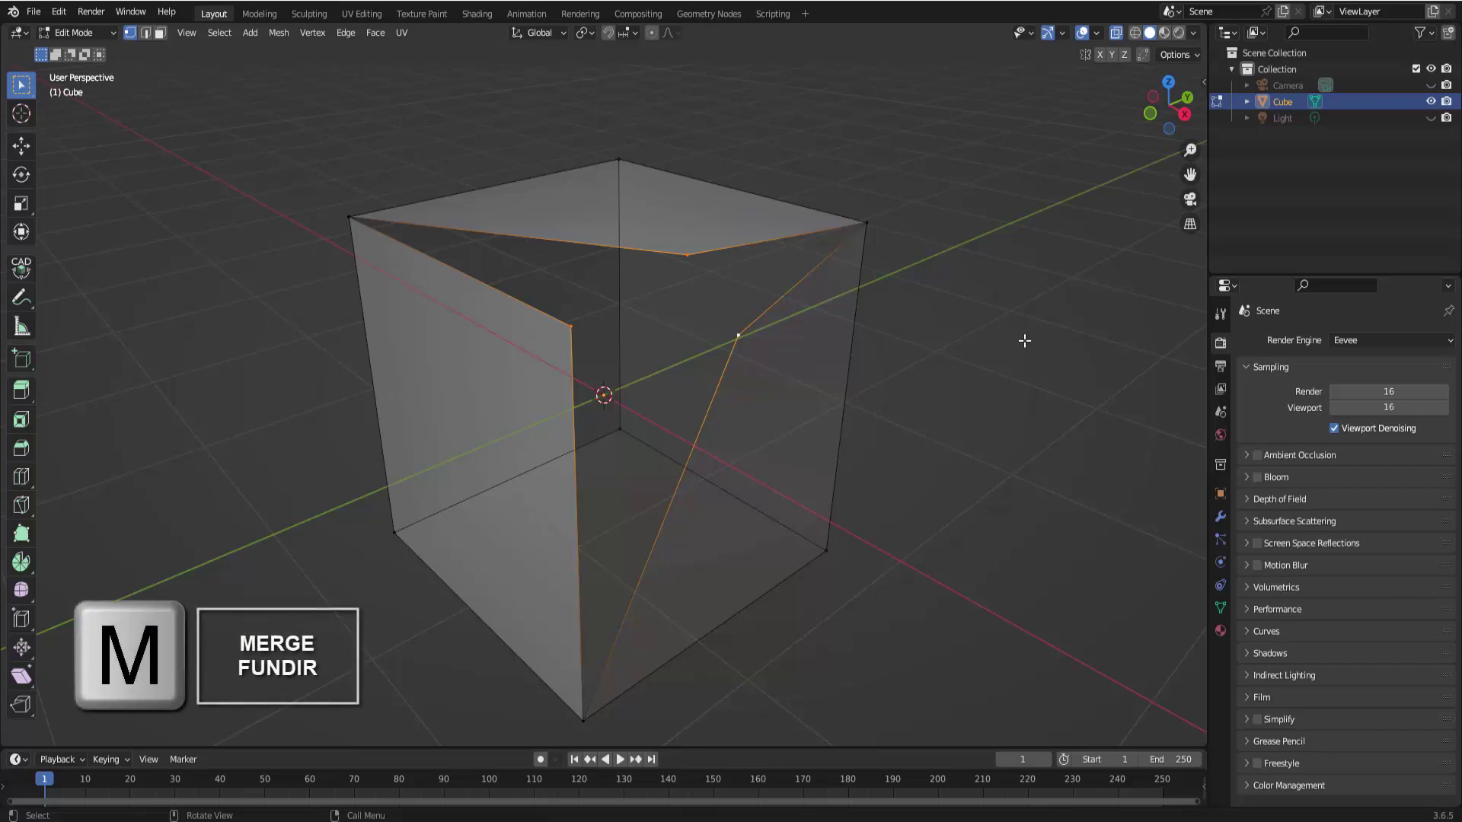
Step: Merge the three vertices At First, then test-move the corner vertex and cancel
key("m")
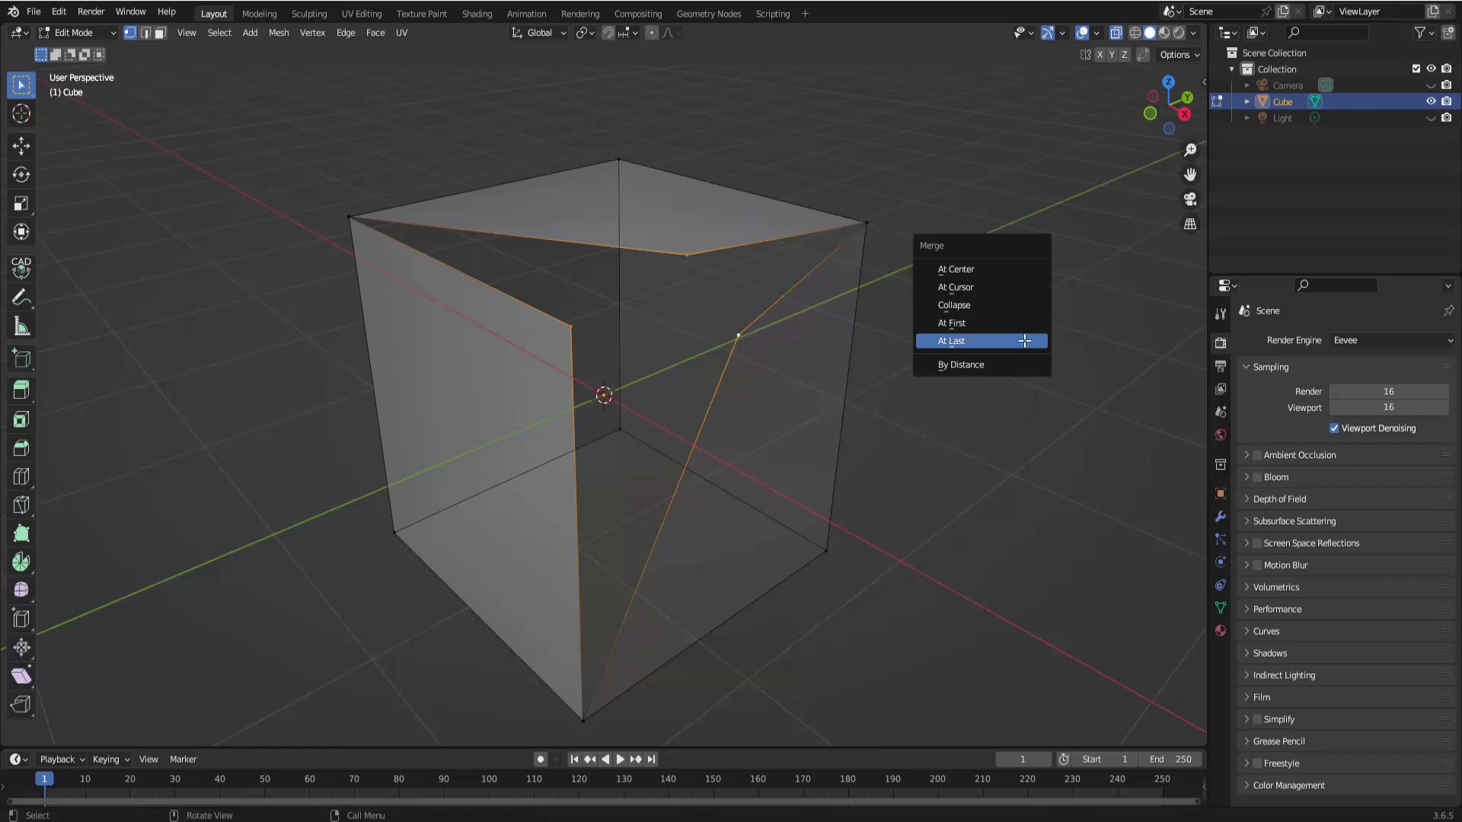
left_click(974, 323)
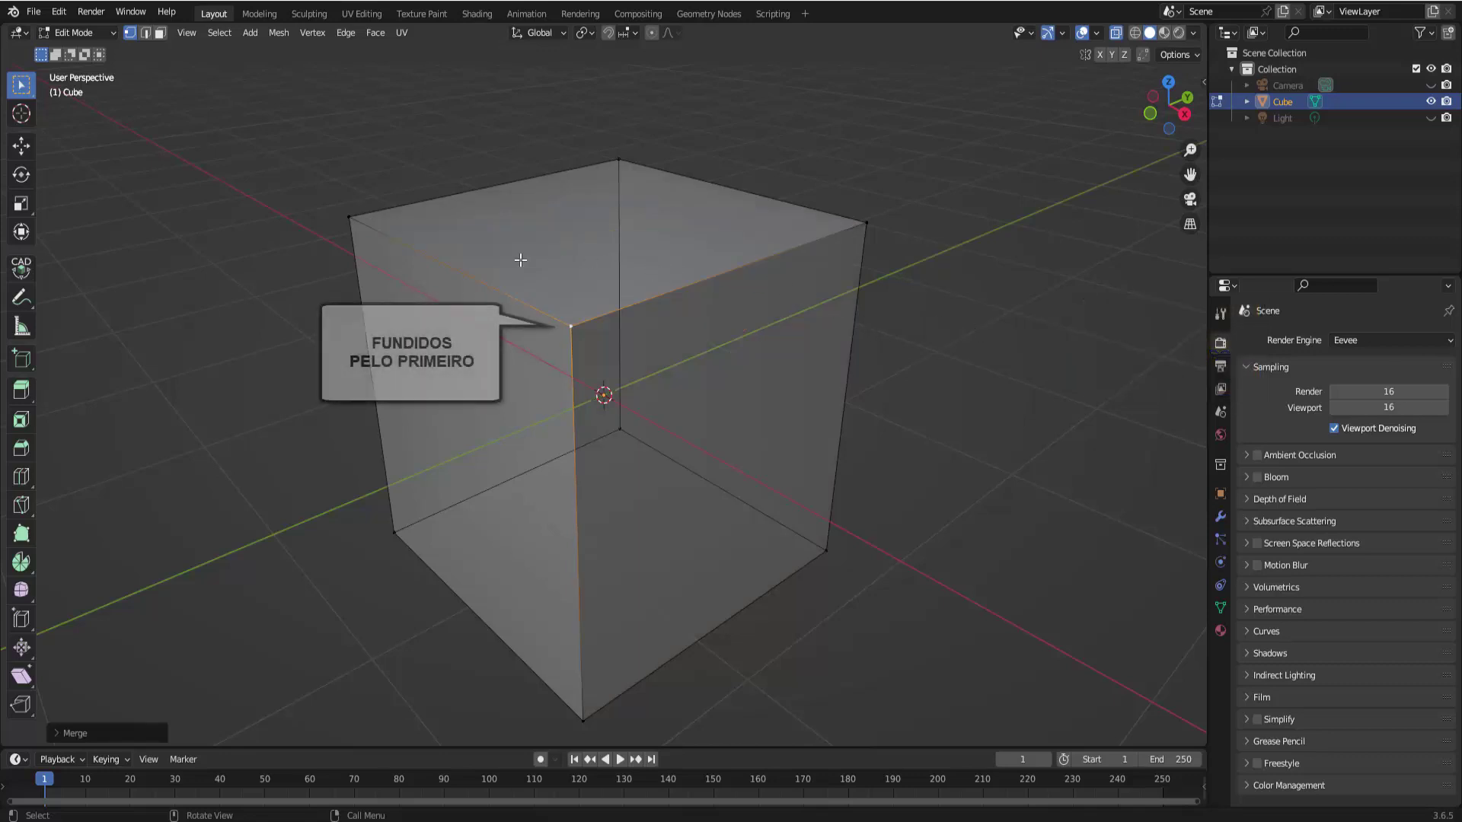
left_click(572, 328)
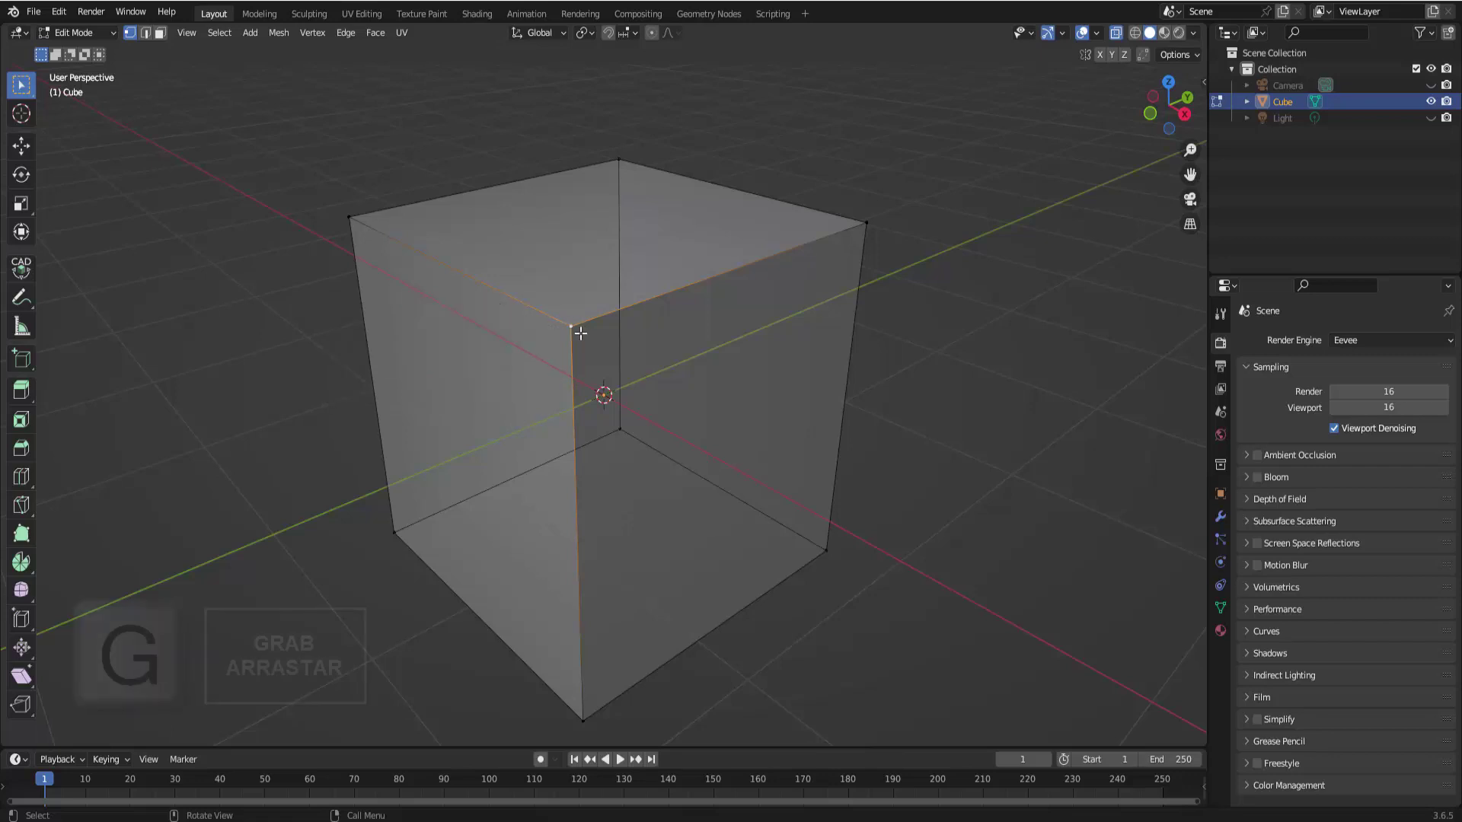
key("g")
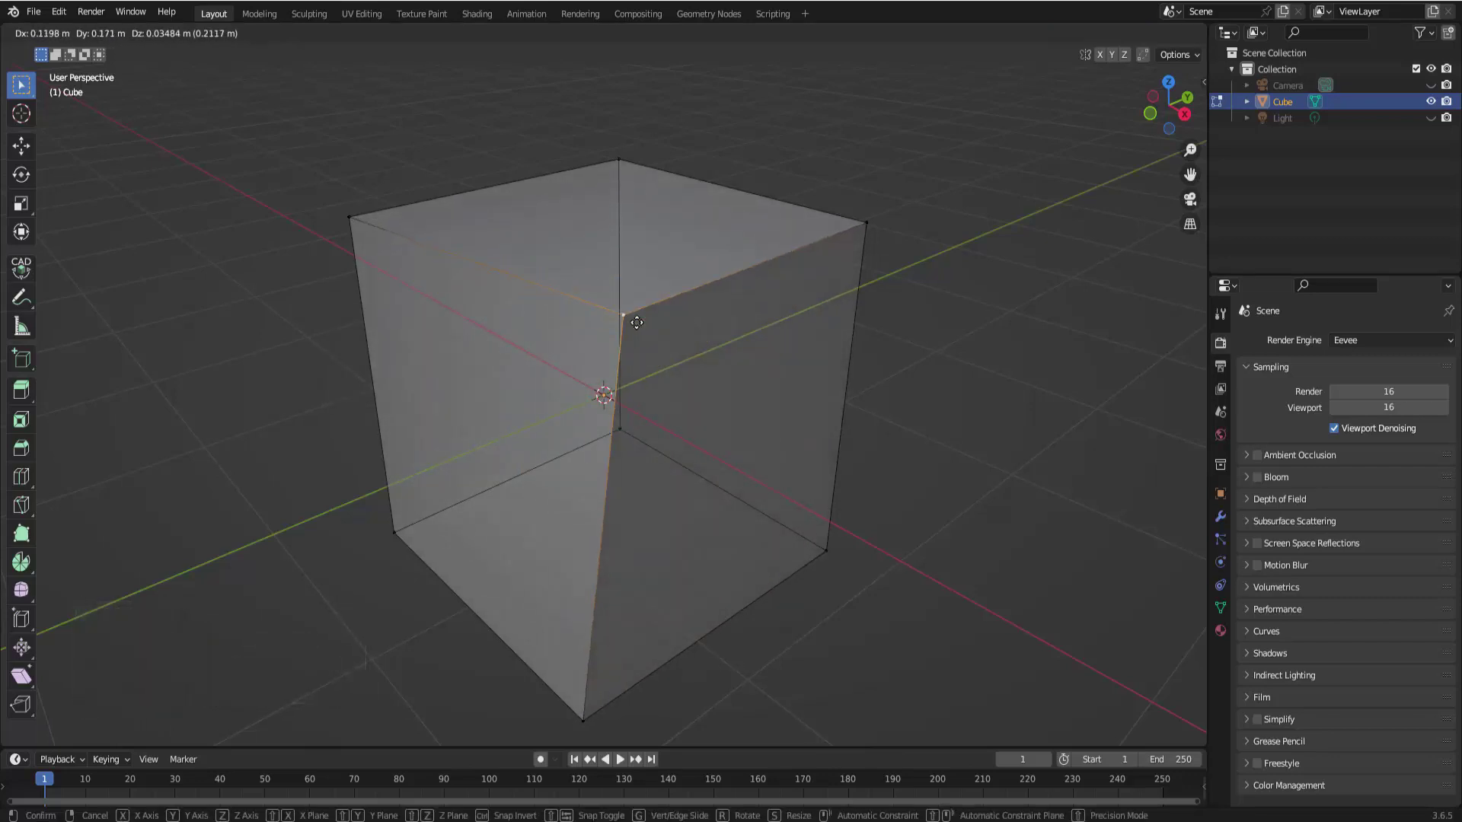
right_click(637, 322)
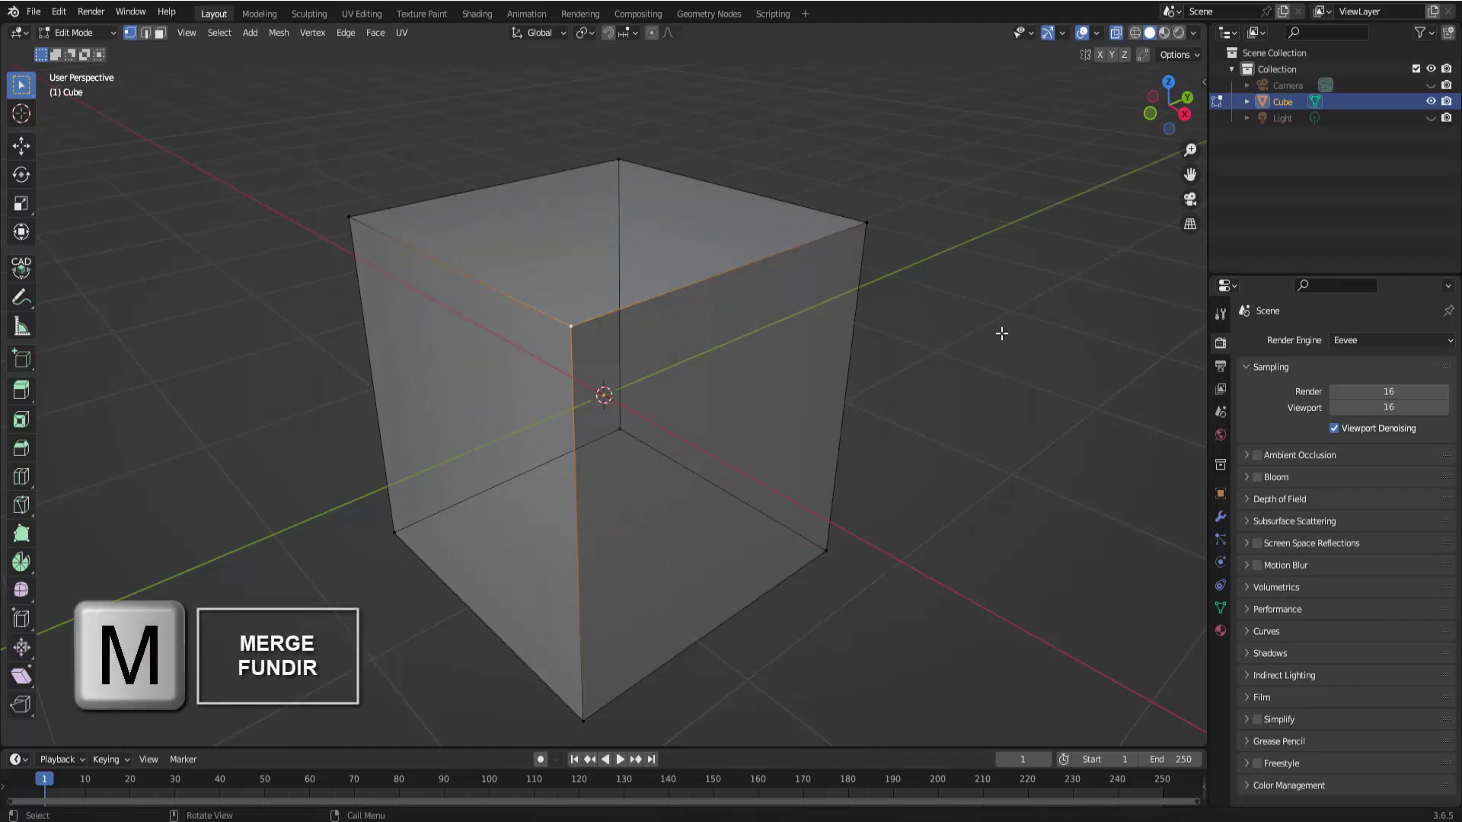
Step: Run Merge By Distance on the corner vertex, which removes 0 vertices
key("m")
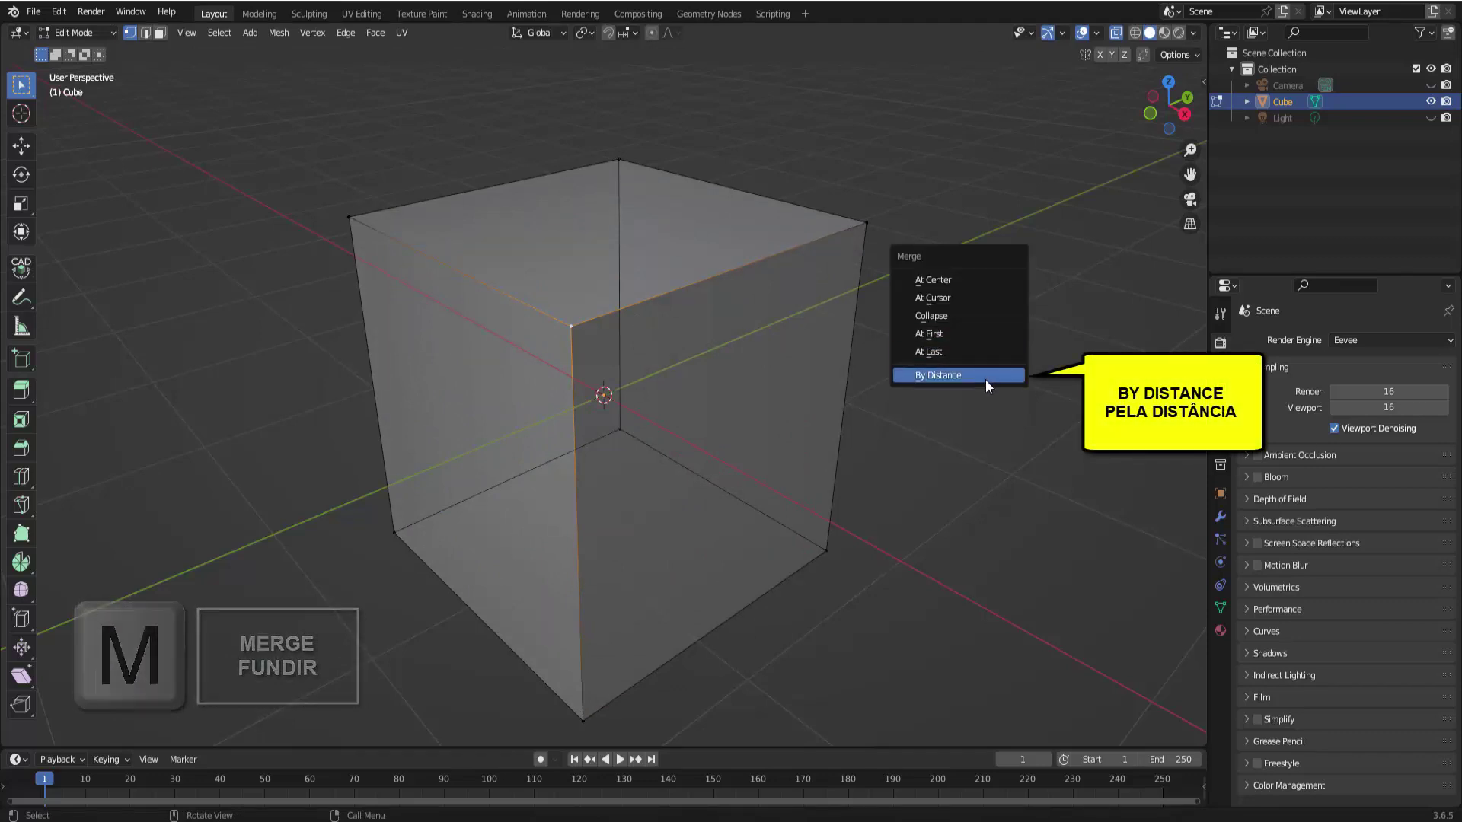
left_click(985, 377)
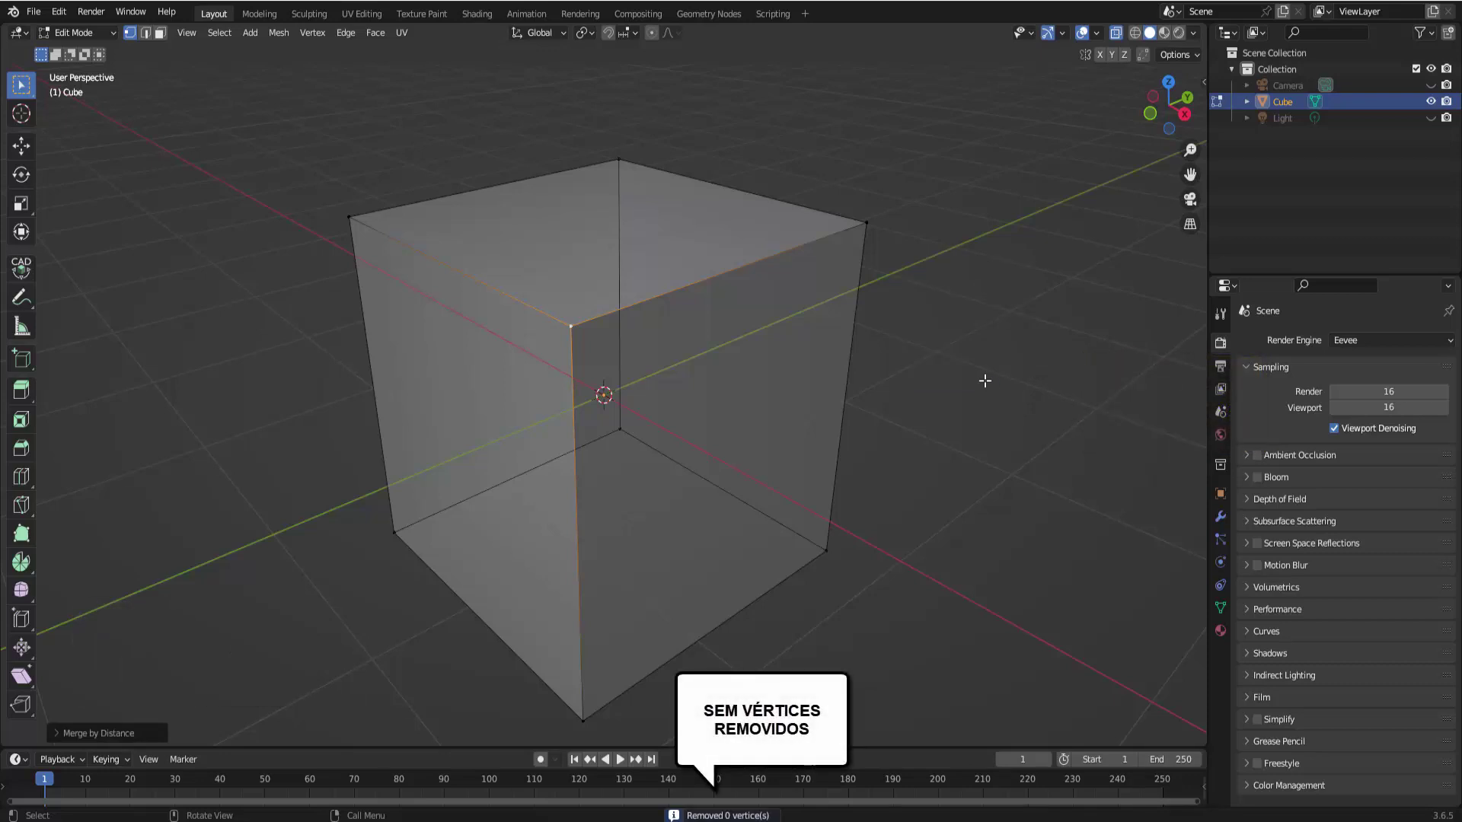
Step: Orbit and zoom out so the whole cube sits small and centred, viewed slightly from above
middle_click_drag(976, 364, 979, 349)
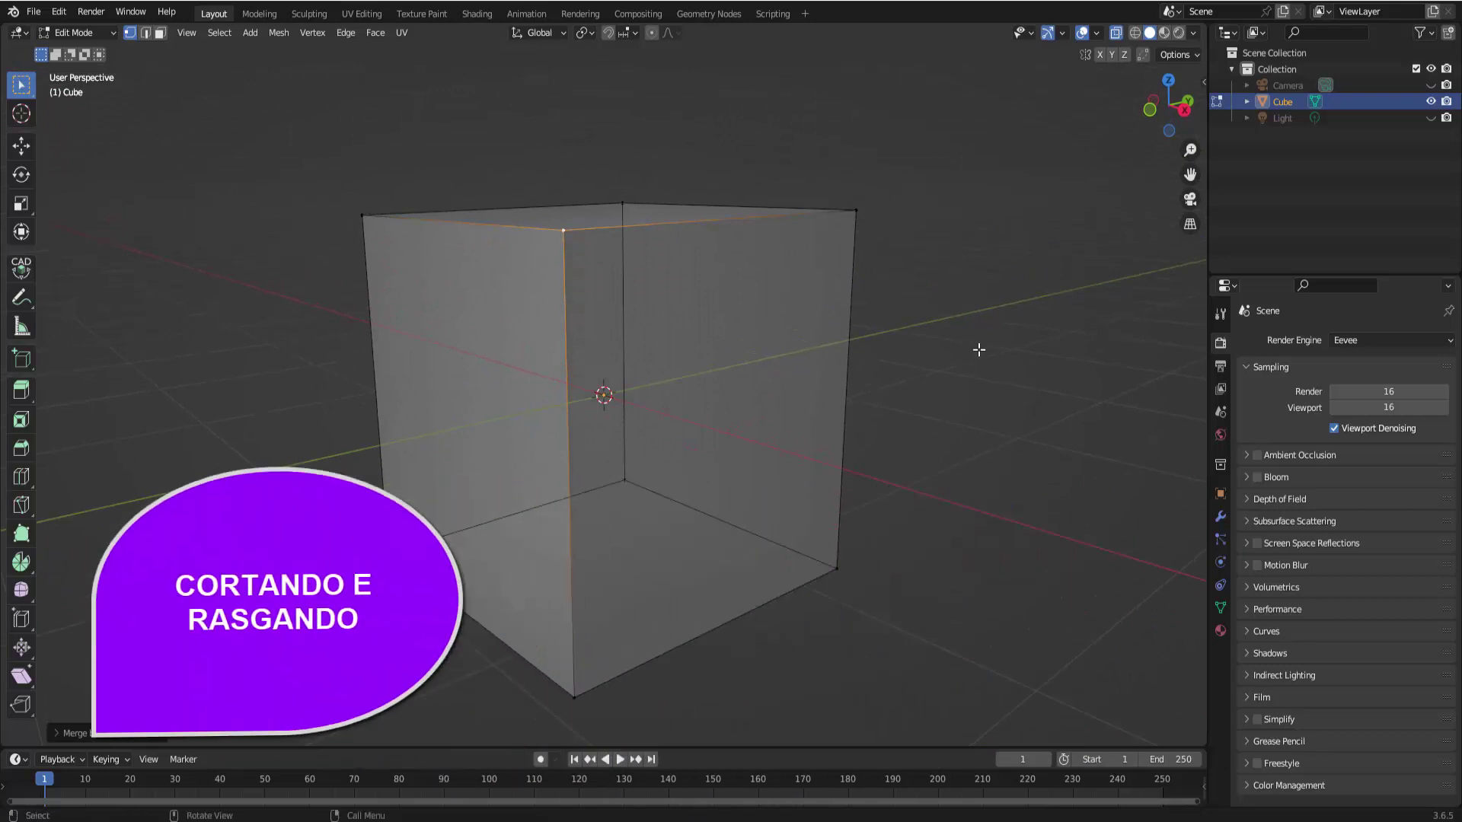
scroll(979, 349, "down", 2)
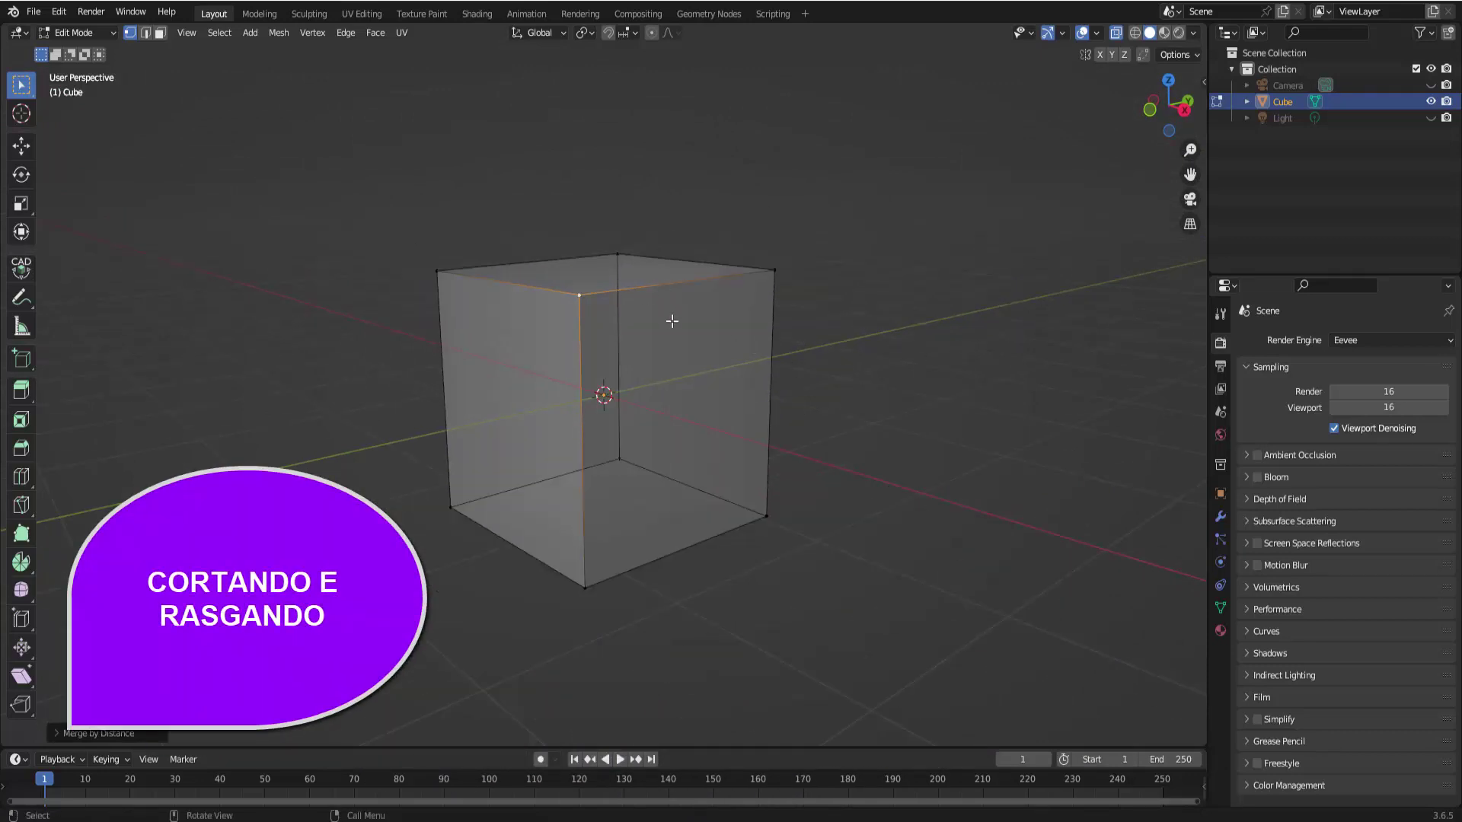
scroll(848, 355, "down", 1)
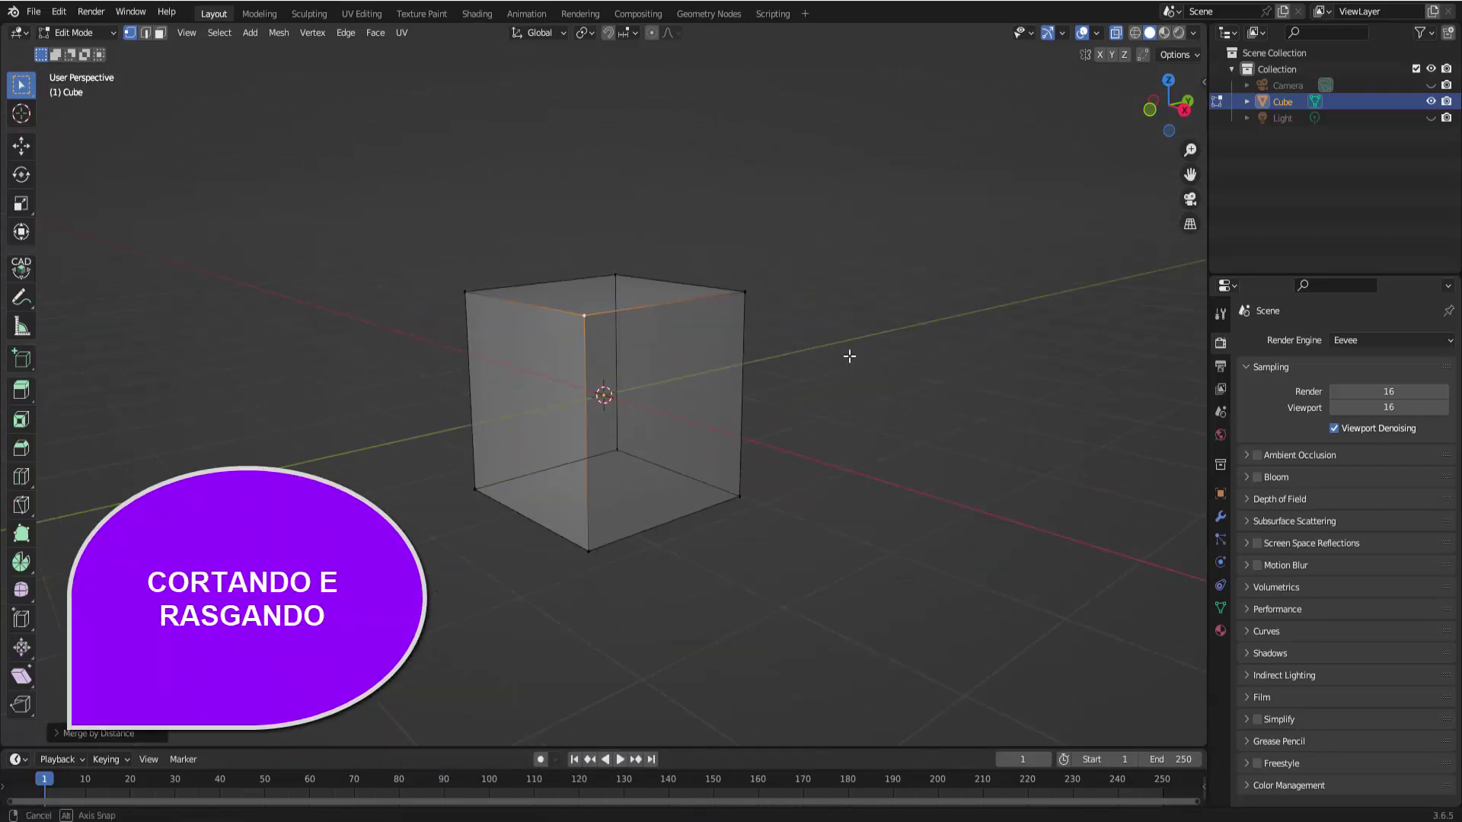
middle_click_drag(848, 354, 859, 319)
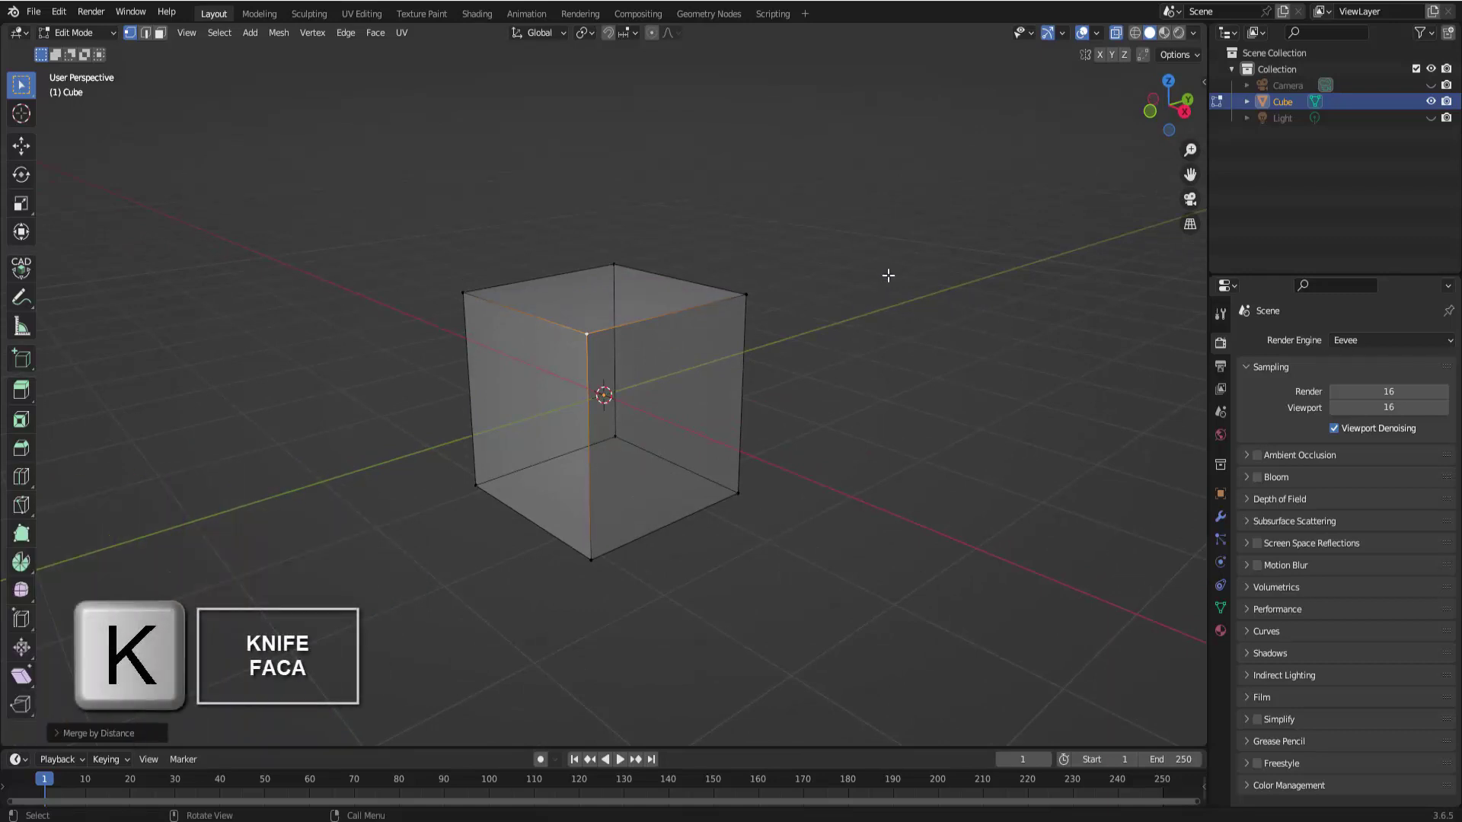
Step: Knife-cut a vertical edge across the cube's right front face from its top edge to its bottom edge
key("k")
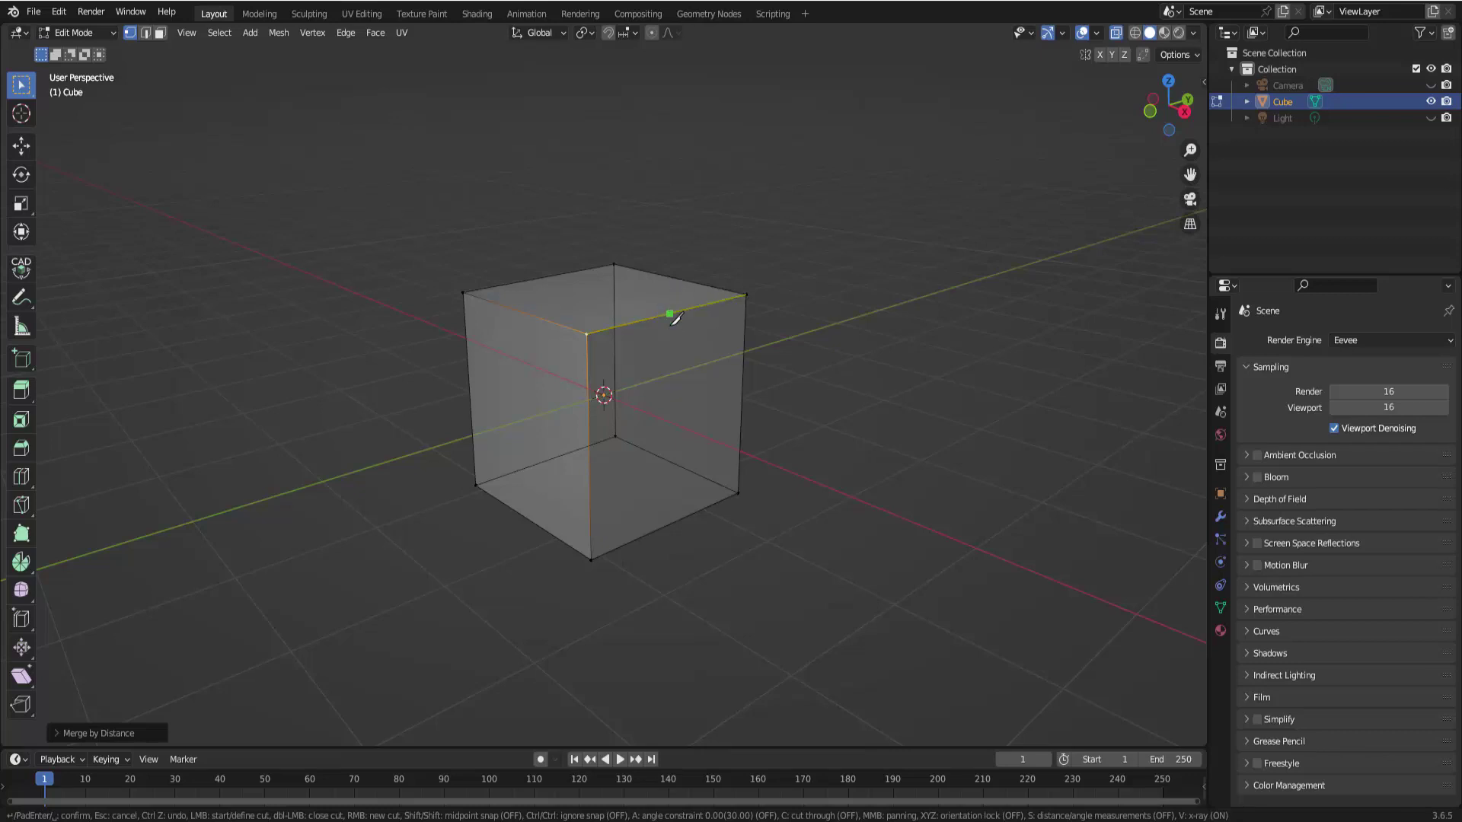
left_click(671, 316)
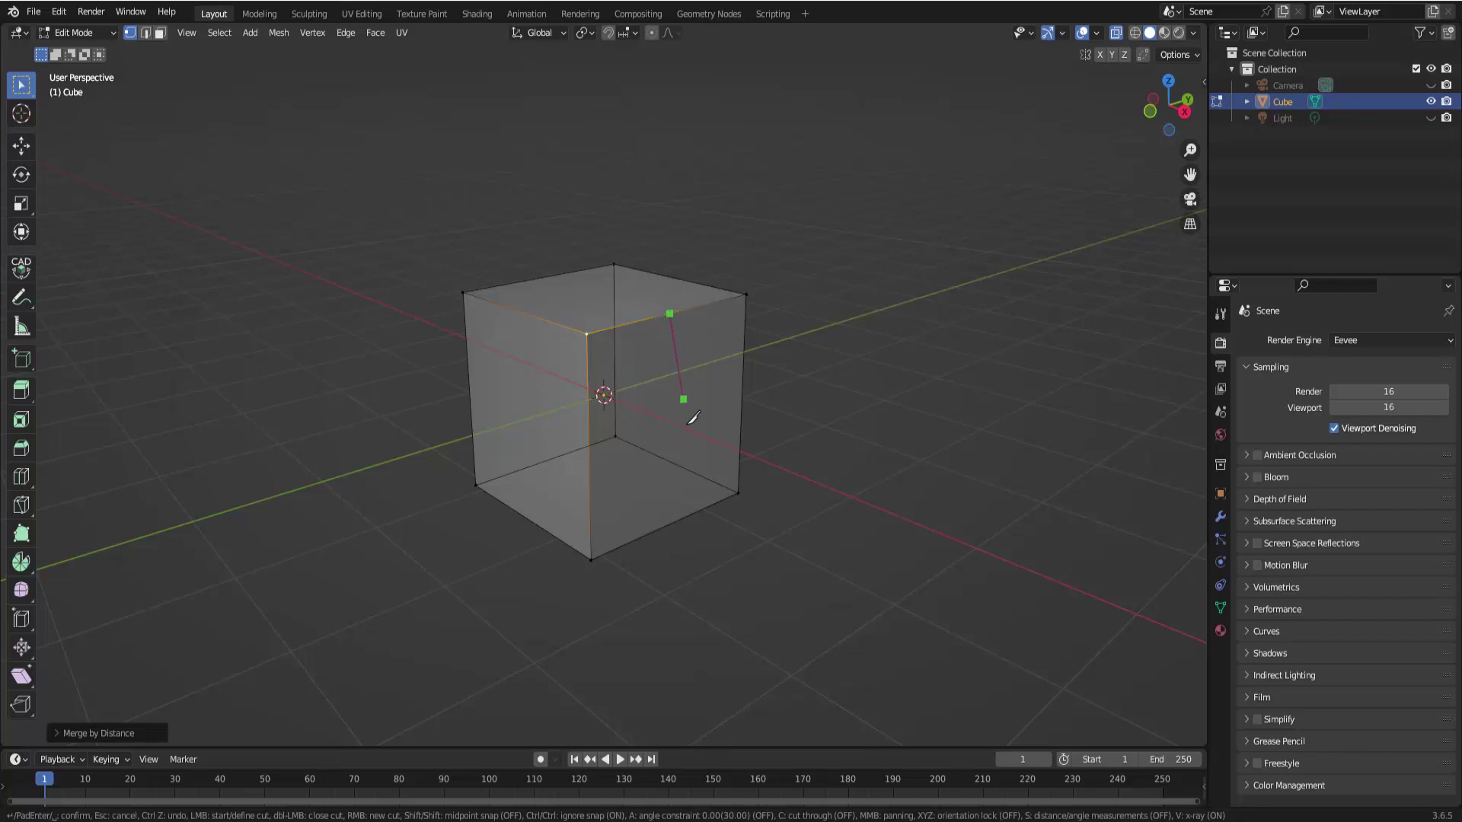
left_click(676, 524)
key("Return")
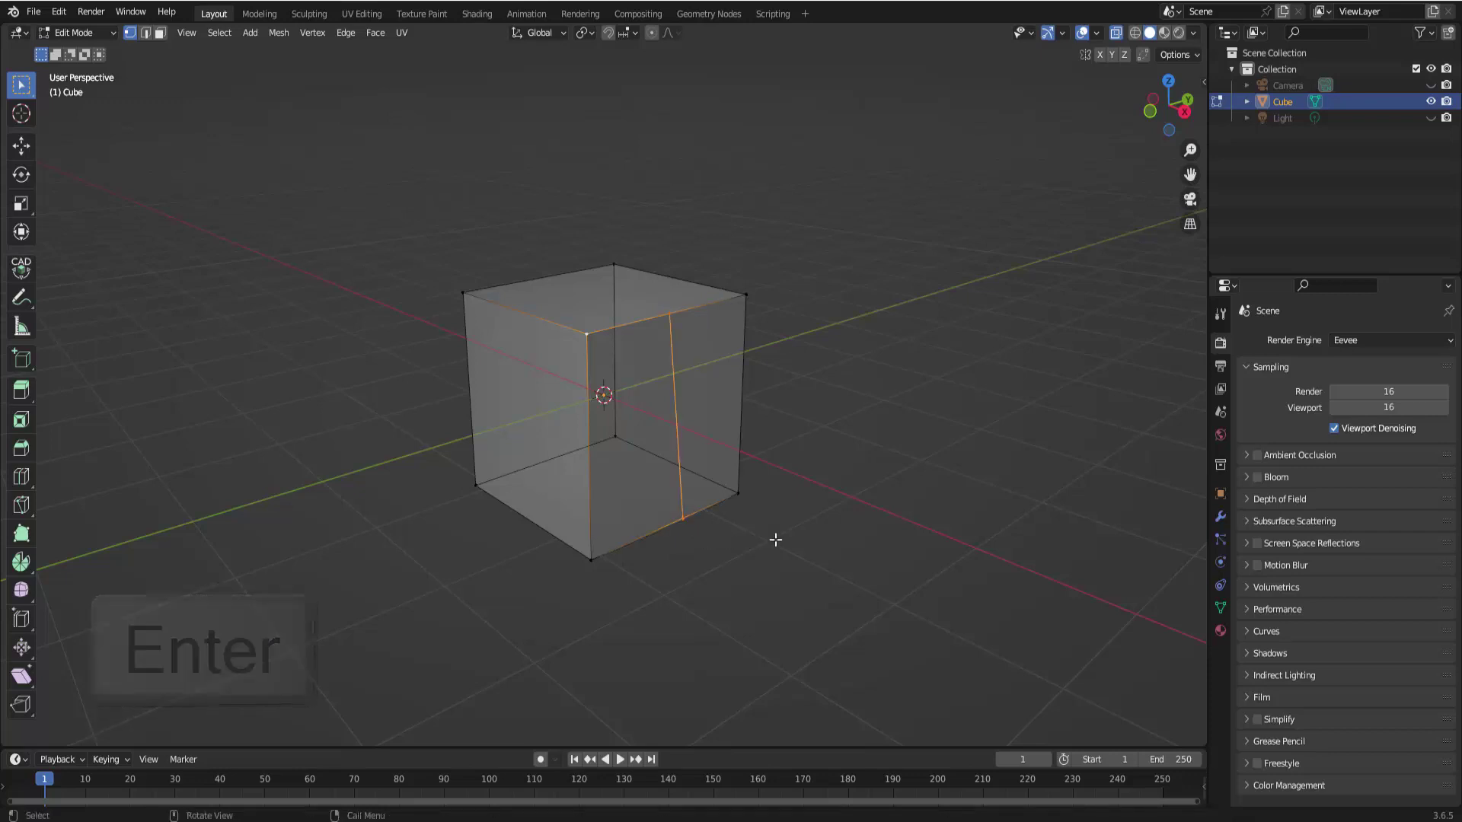
scroll(868, 449, "up", 2)
scroll(914, 346, "up", 2)
scroll(898, 339, "down", 2)
mouse_move(972, 336)
middle_mouse_down()
mouse_move(939, 334)
mouse_move(965, 346)
middle_mouse_up()
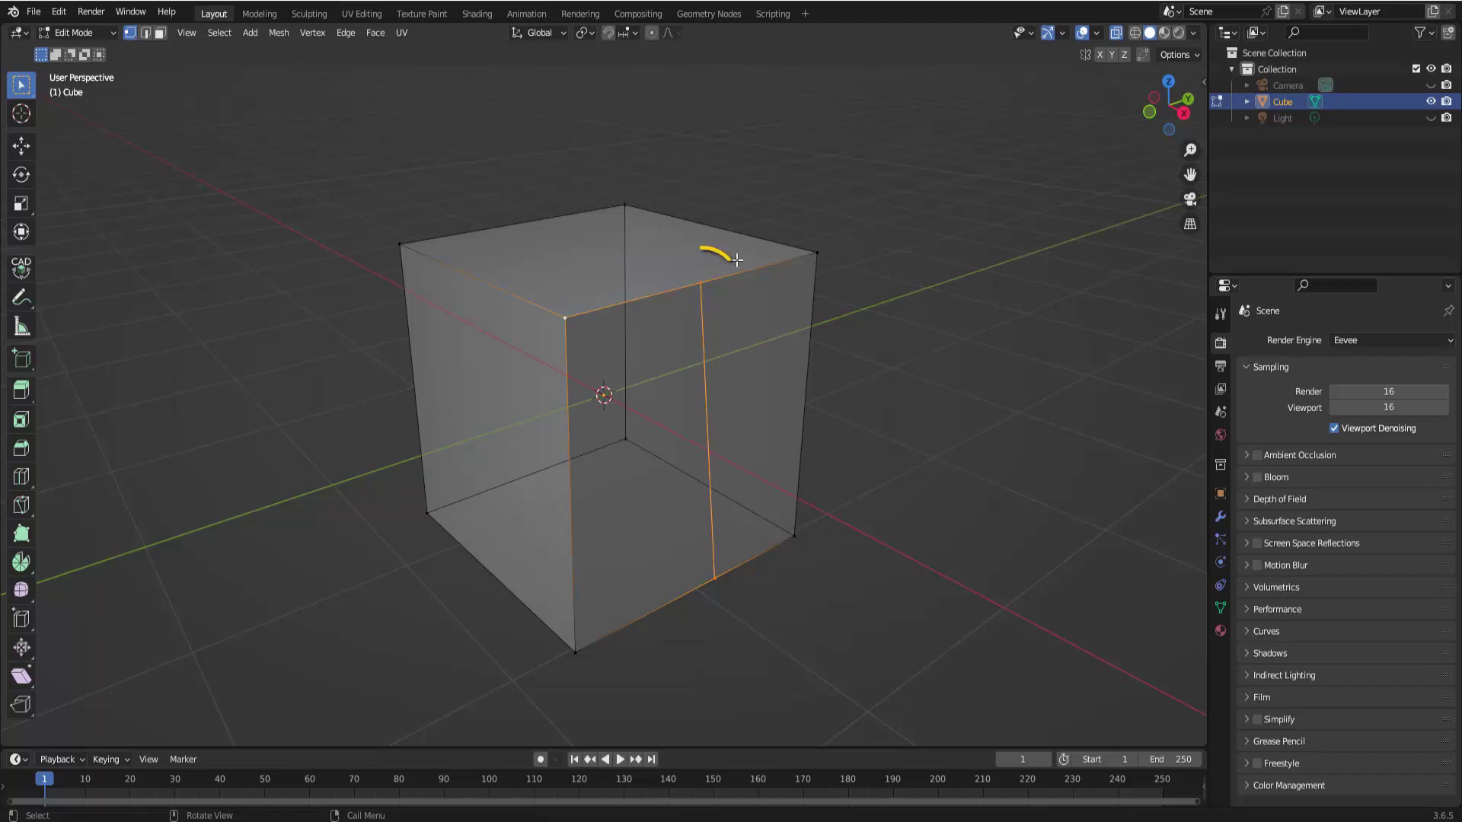
Step: Select the knife cut's top vertex, rip it and move it to a new position
left_click(698, 285)
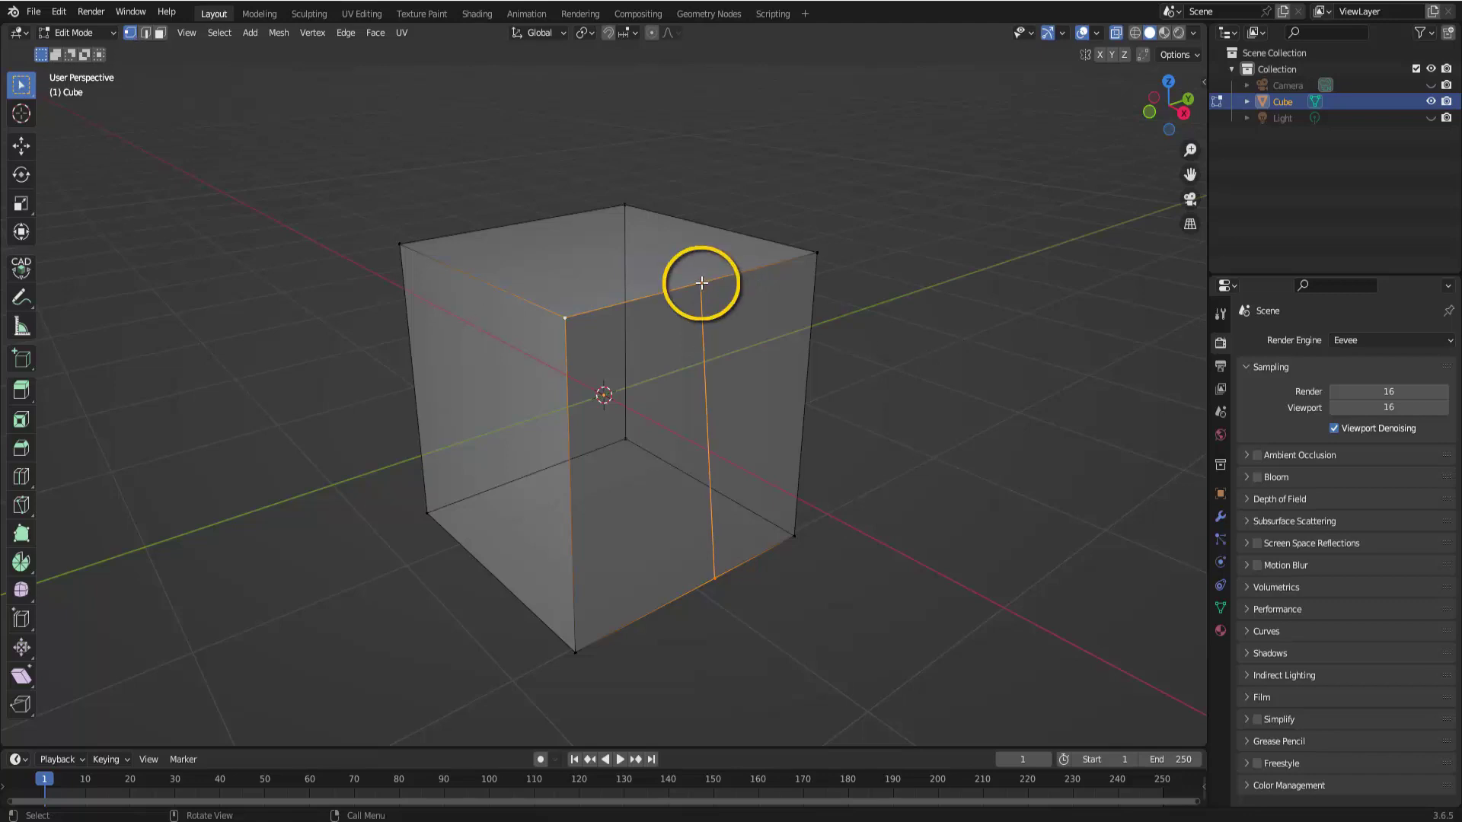
left_click(701, 283)
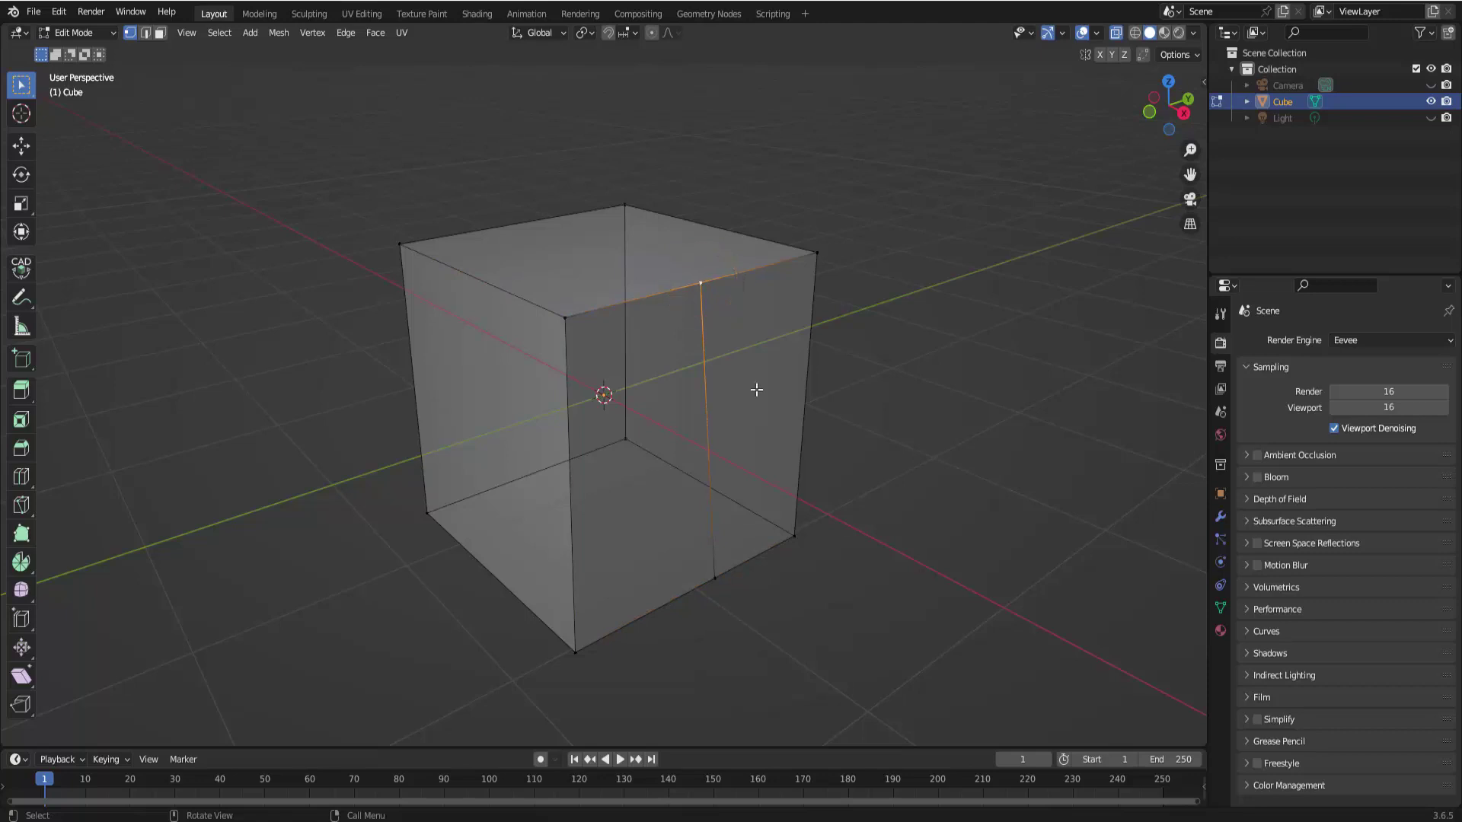
key("v")
left_click(956, 326)
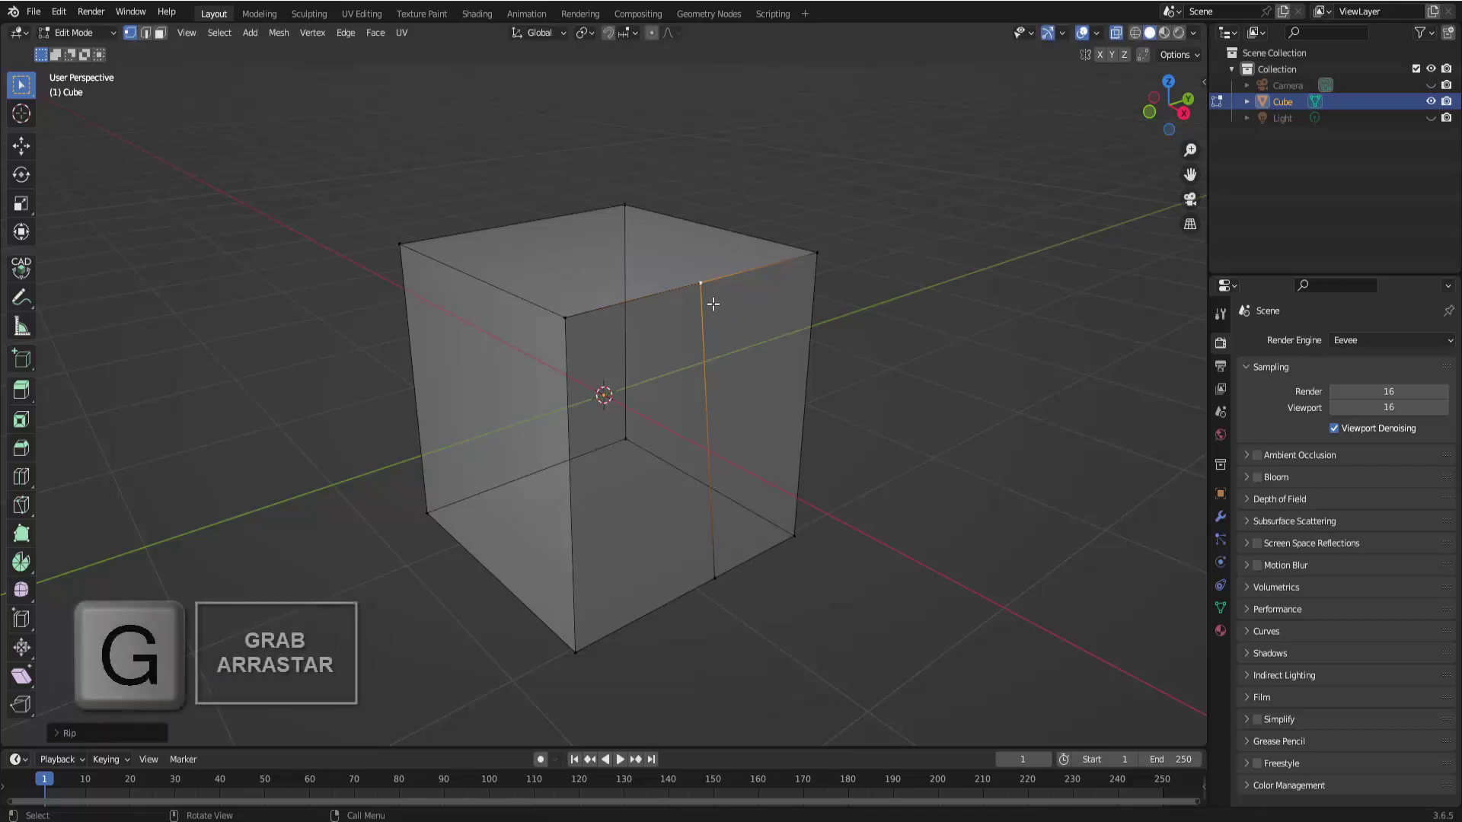
key("g")
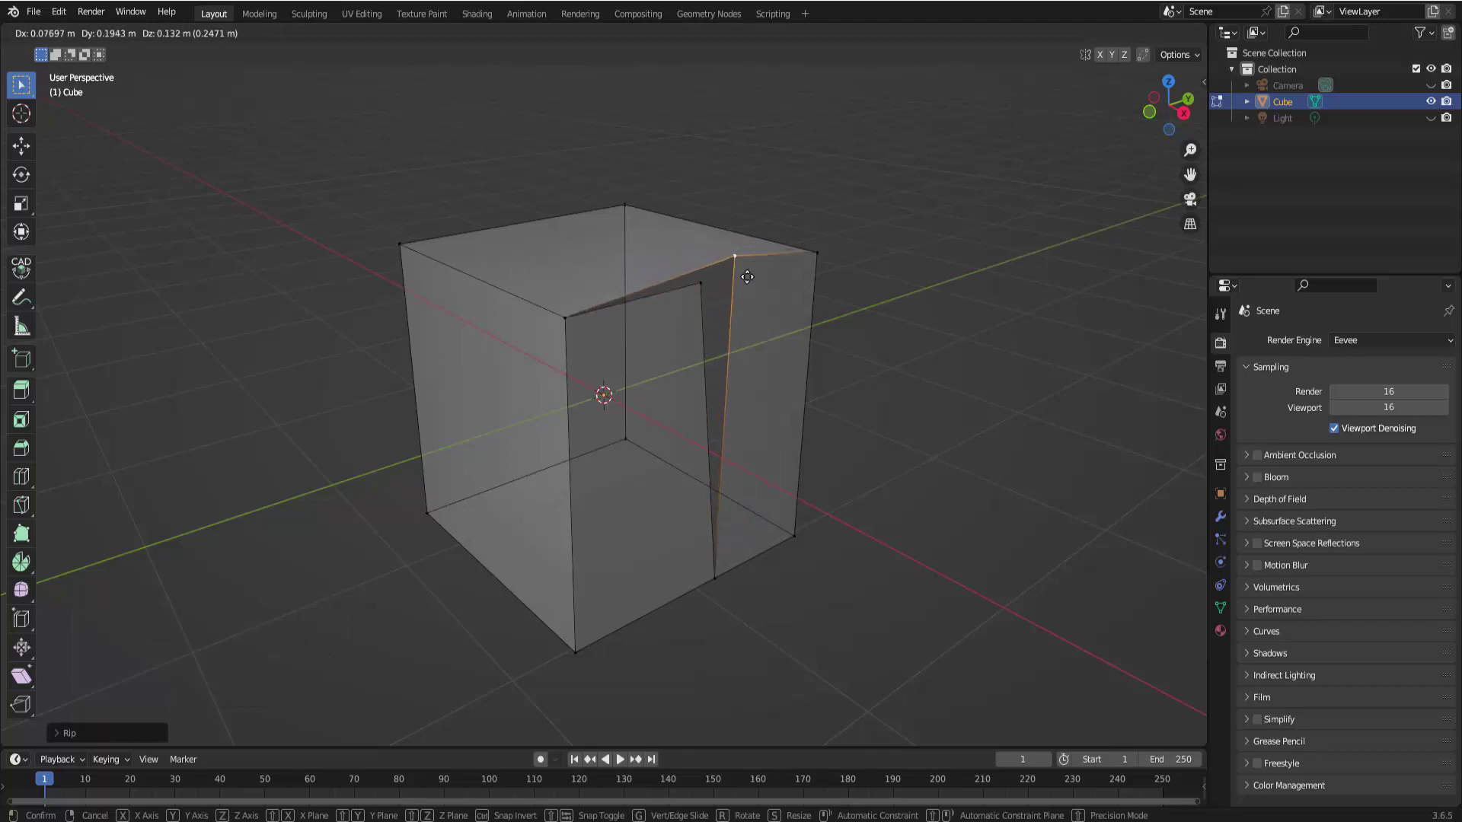
left_click(749, 275)
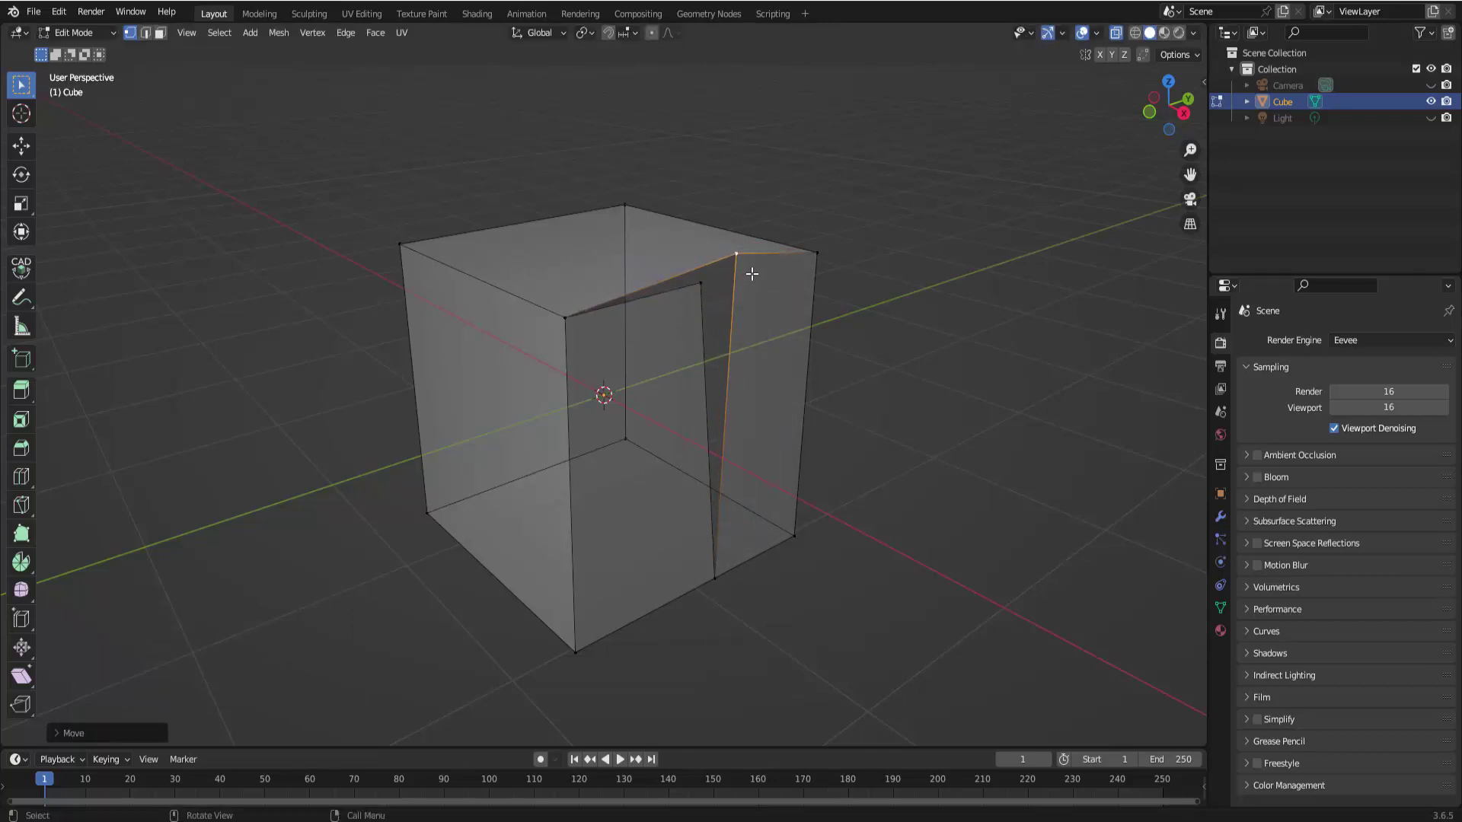
Step: Rip the vertex again and pull it slightly lower, opening a wedge-shaped tear
key("v")
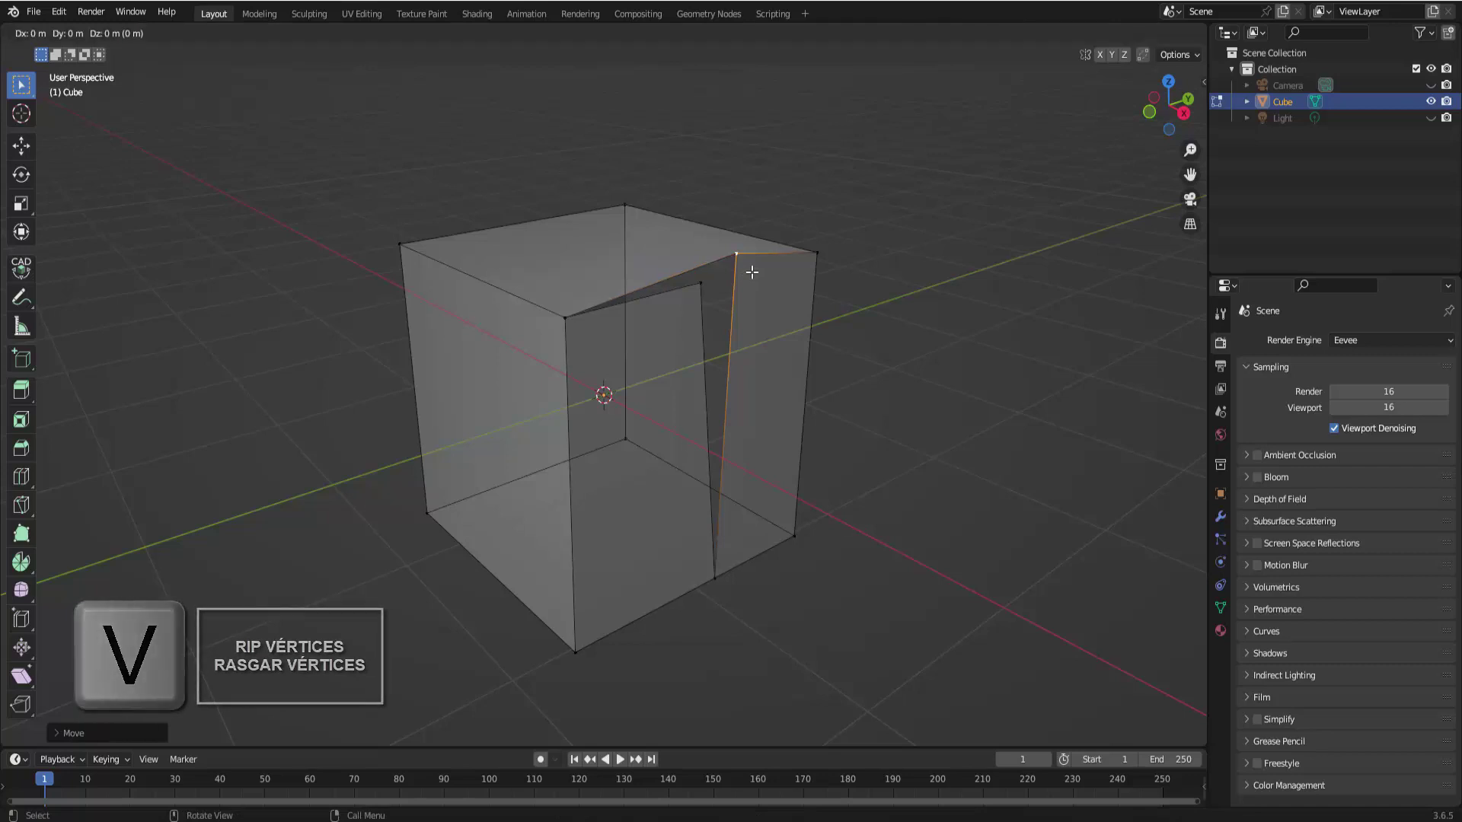
key("g")
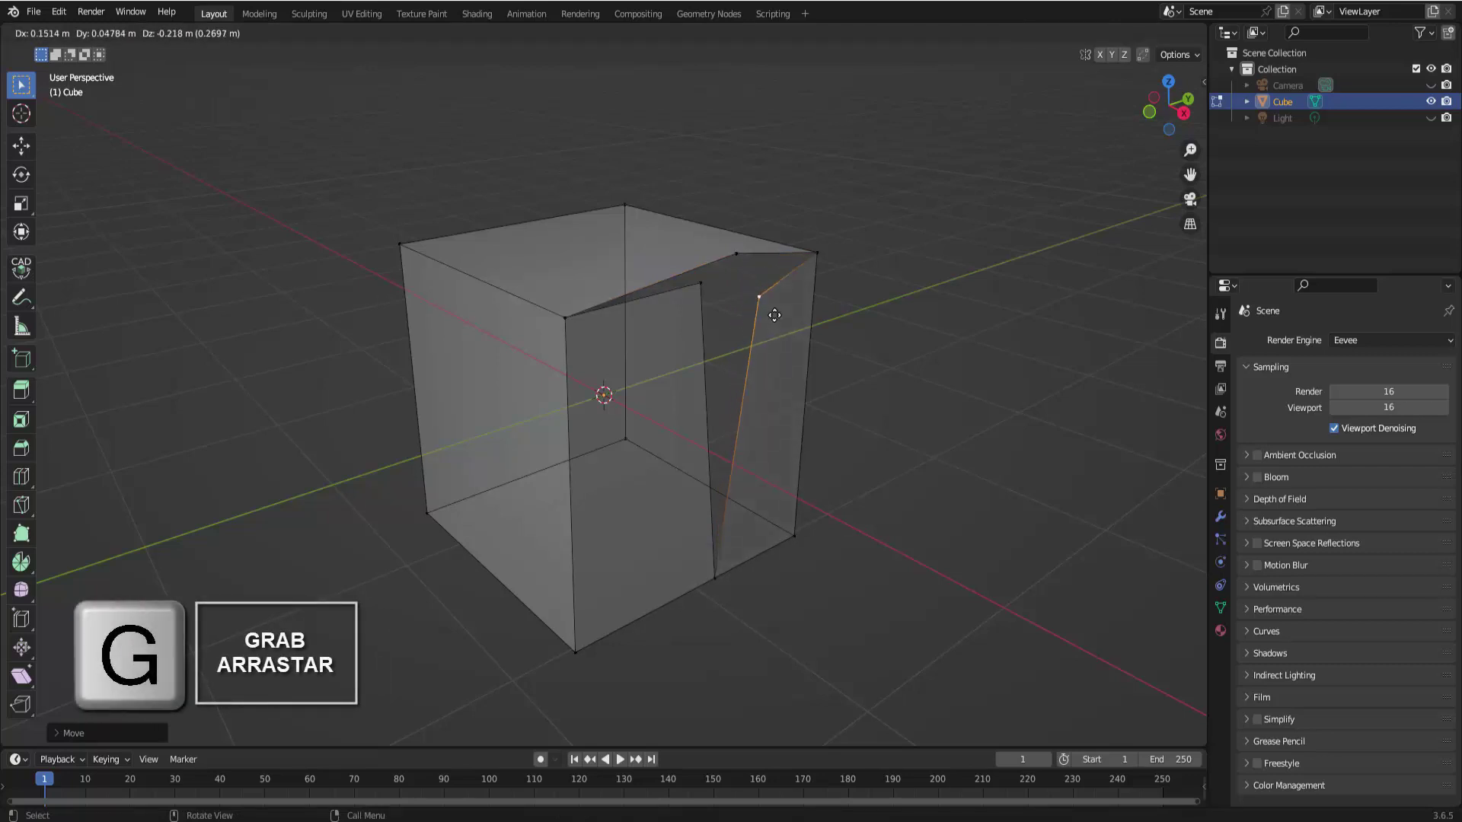
left_click(777, 326)
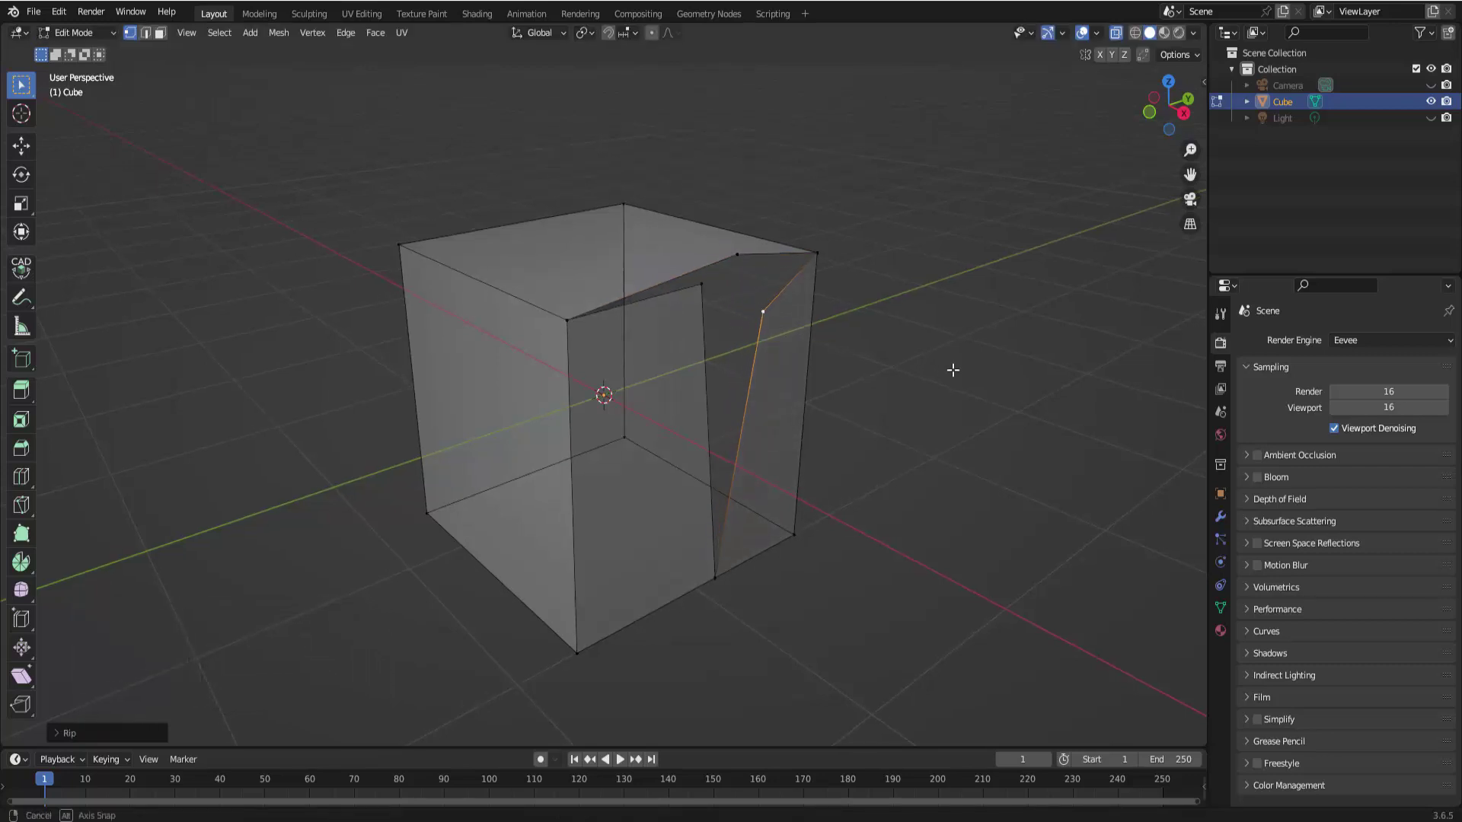
mouse_move(952, 369)
middle_mouse_down()
mouse_move(924, 369)
mouse_move(944, 365)
middle_mouse_up()
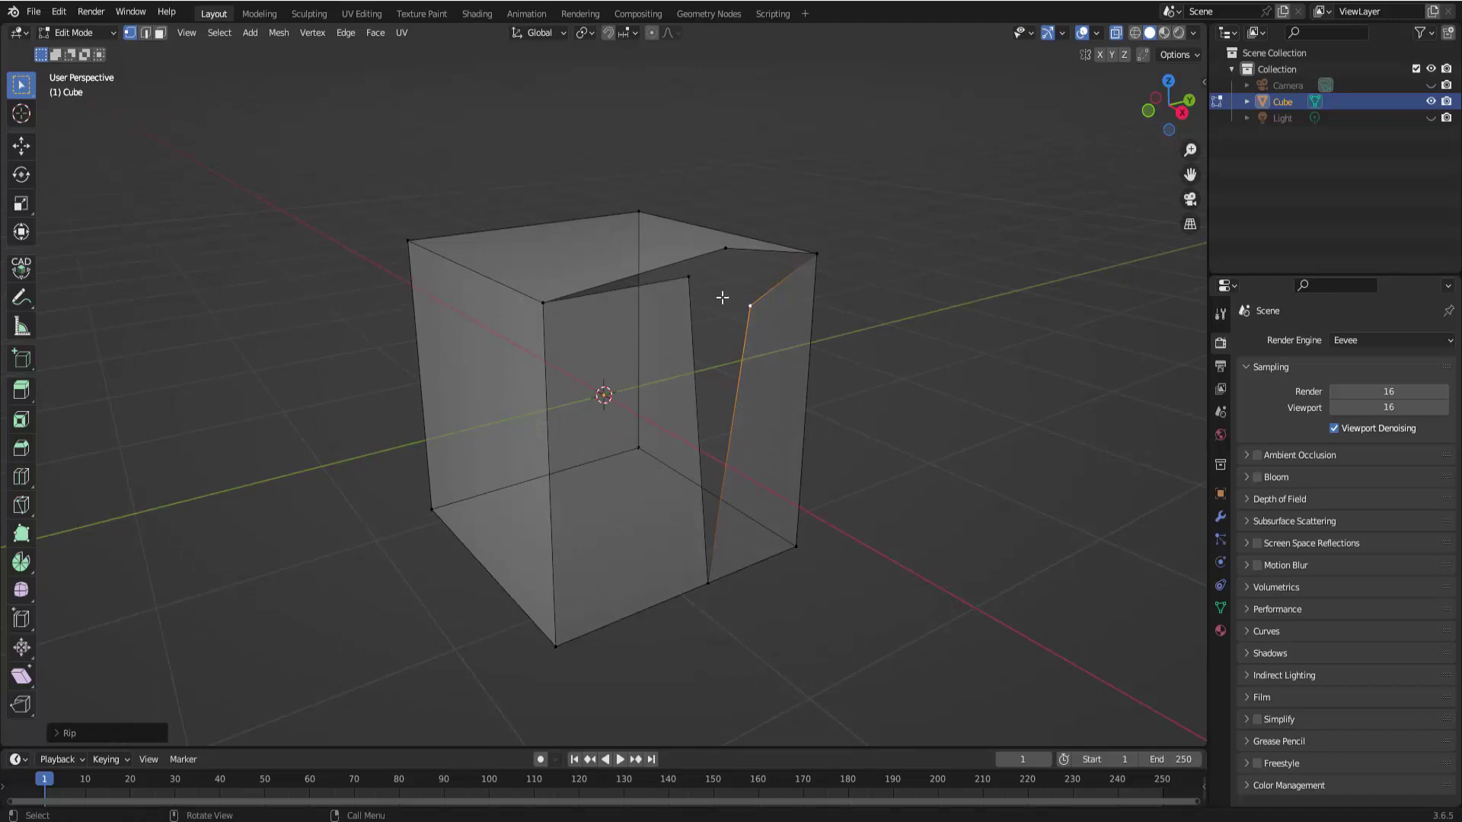
Step: Select the three torn vertices and merge them At Center, closing the wedge tear
left_click(688, 277)
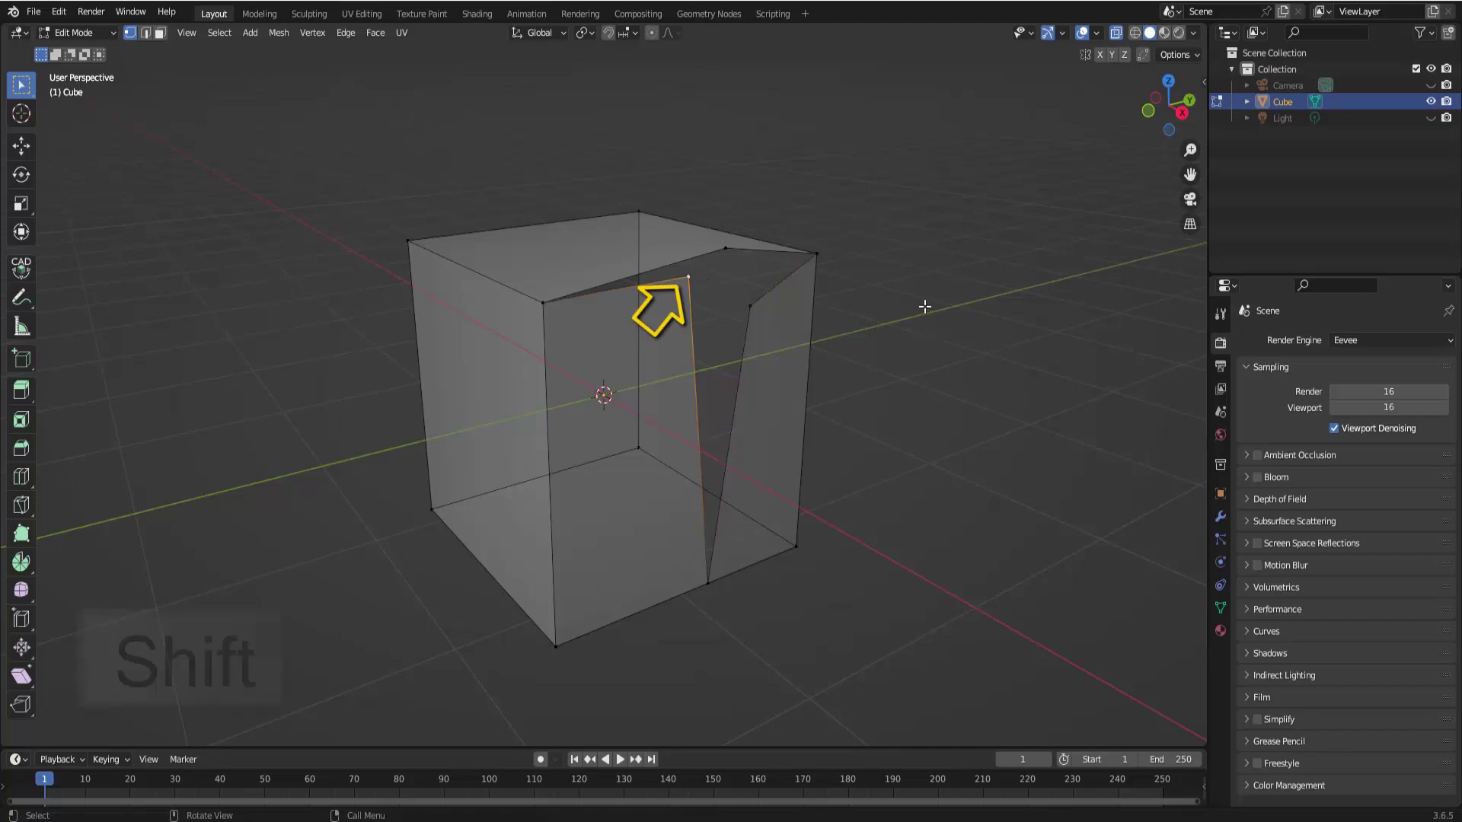
left_click(726, 250, "shift")
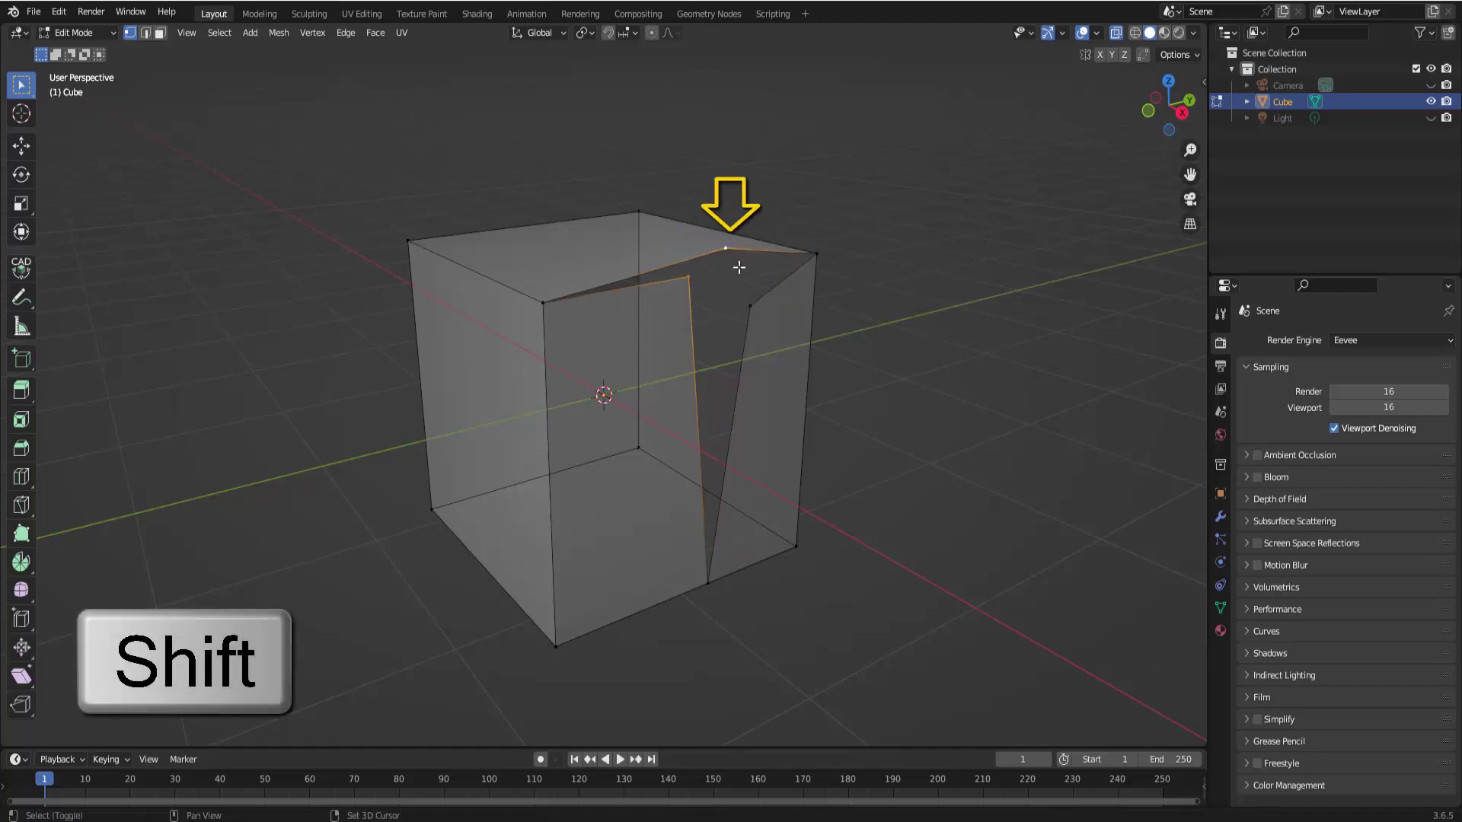
left_click(750, 307, "shift")
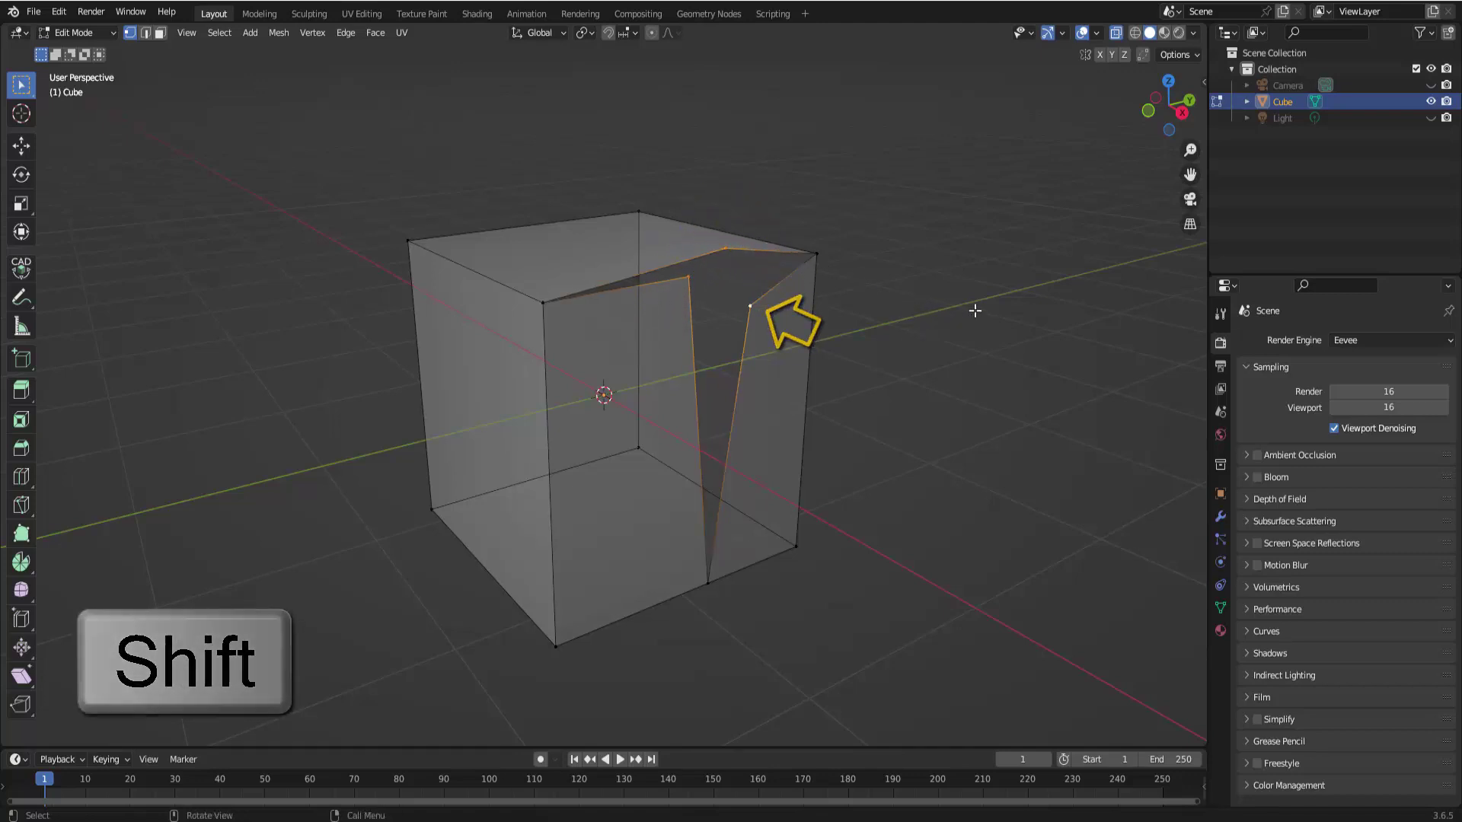
key("m")
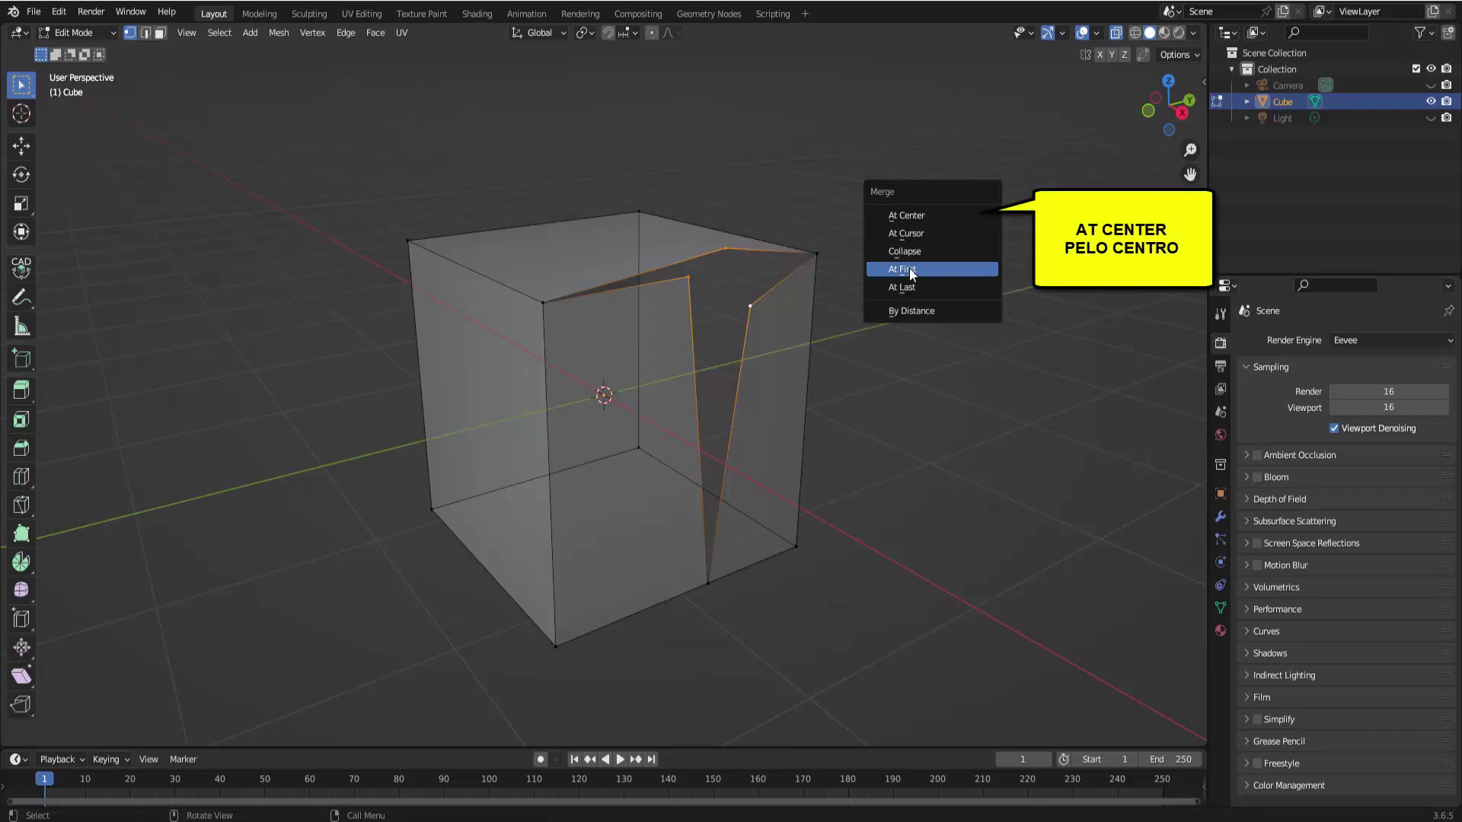
left_click(920, 216)
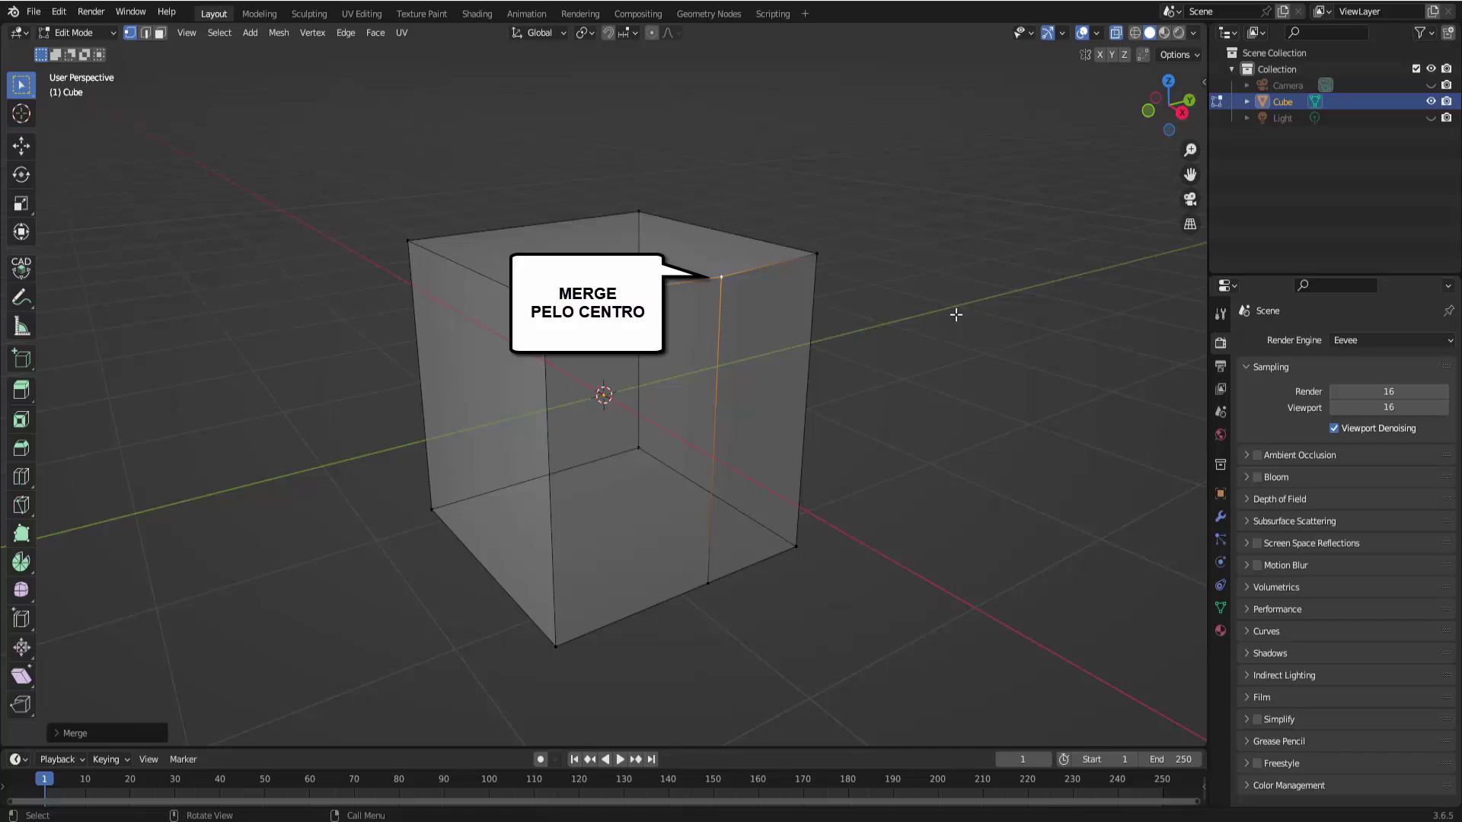
Step: Undo the centre merge, try Merge At Last, then undo that to restore the tear
key("ctrl+z")
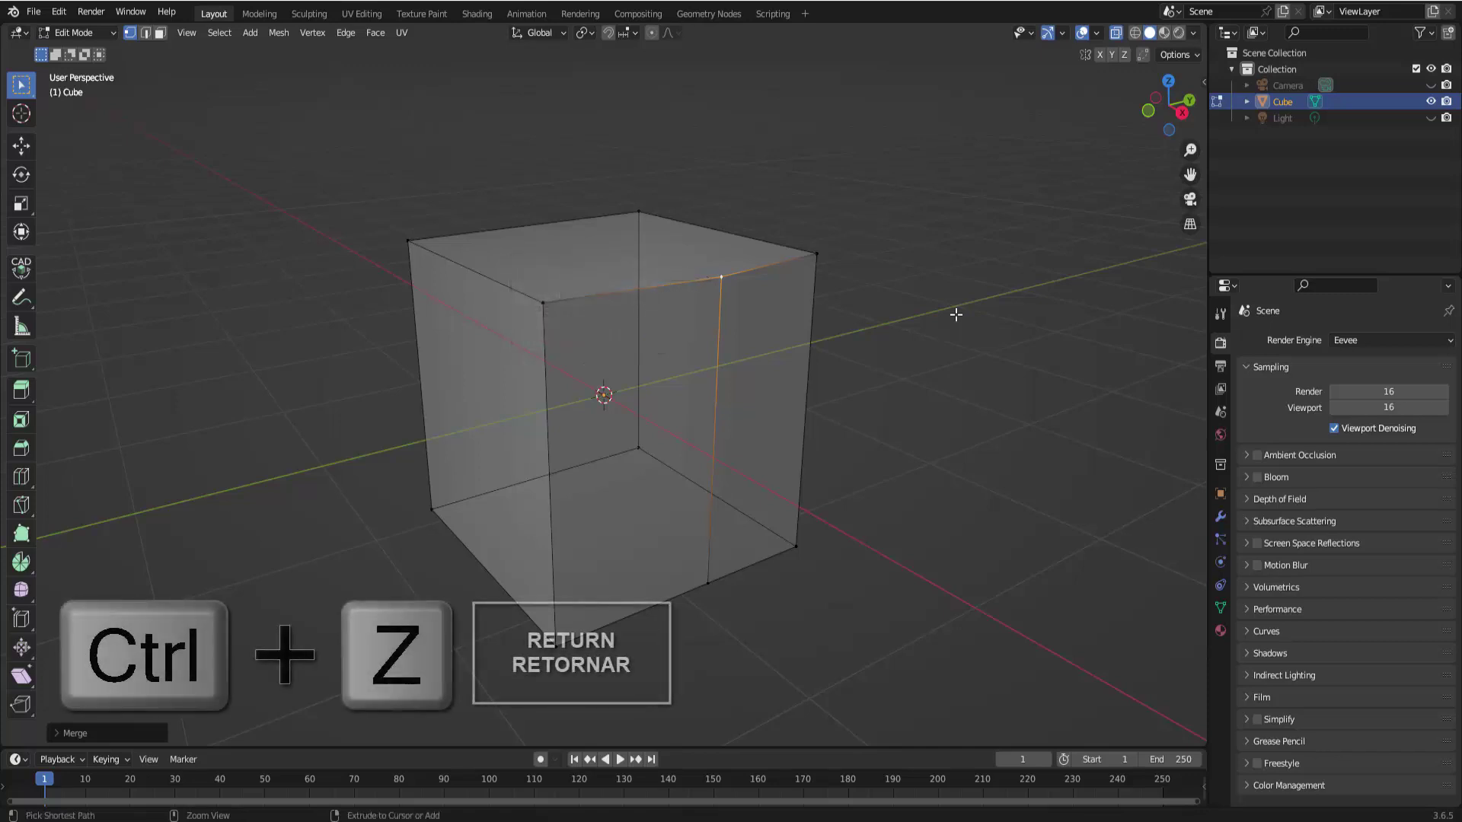
key("ctrl+z")
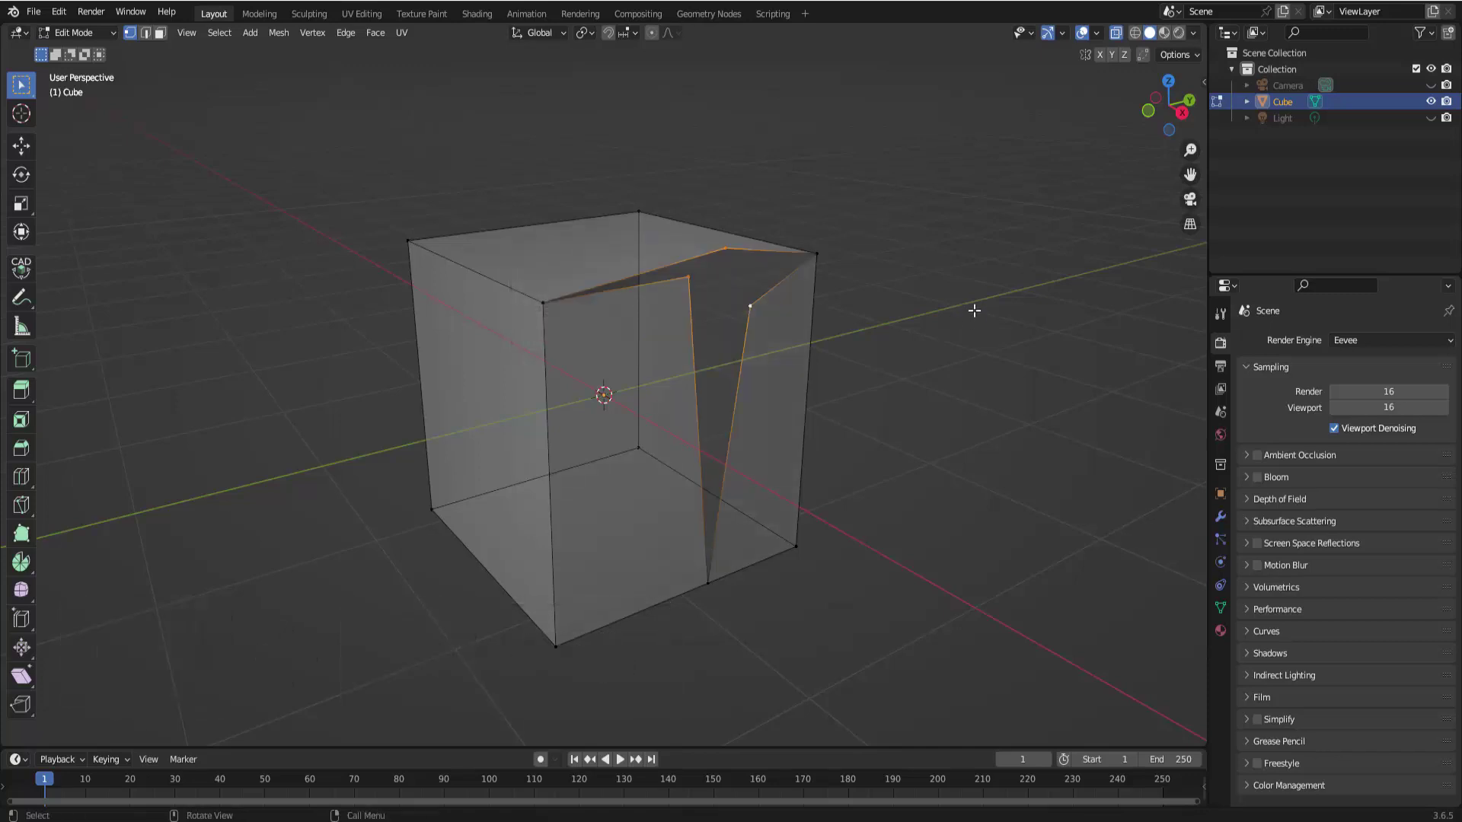
key("m")
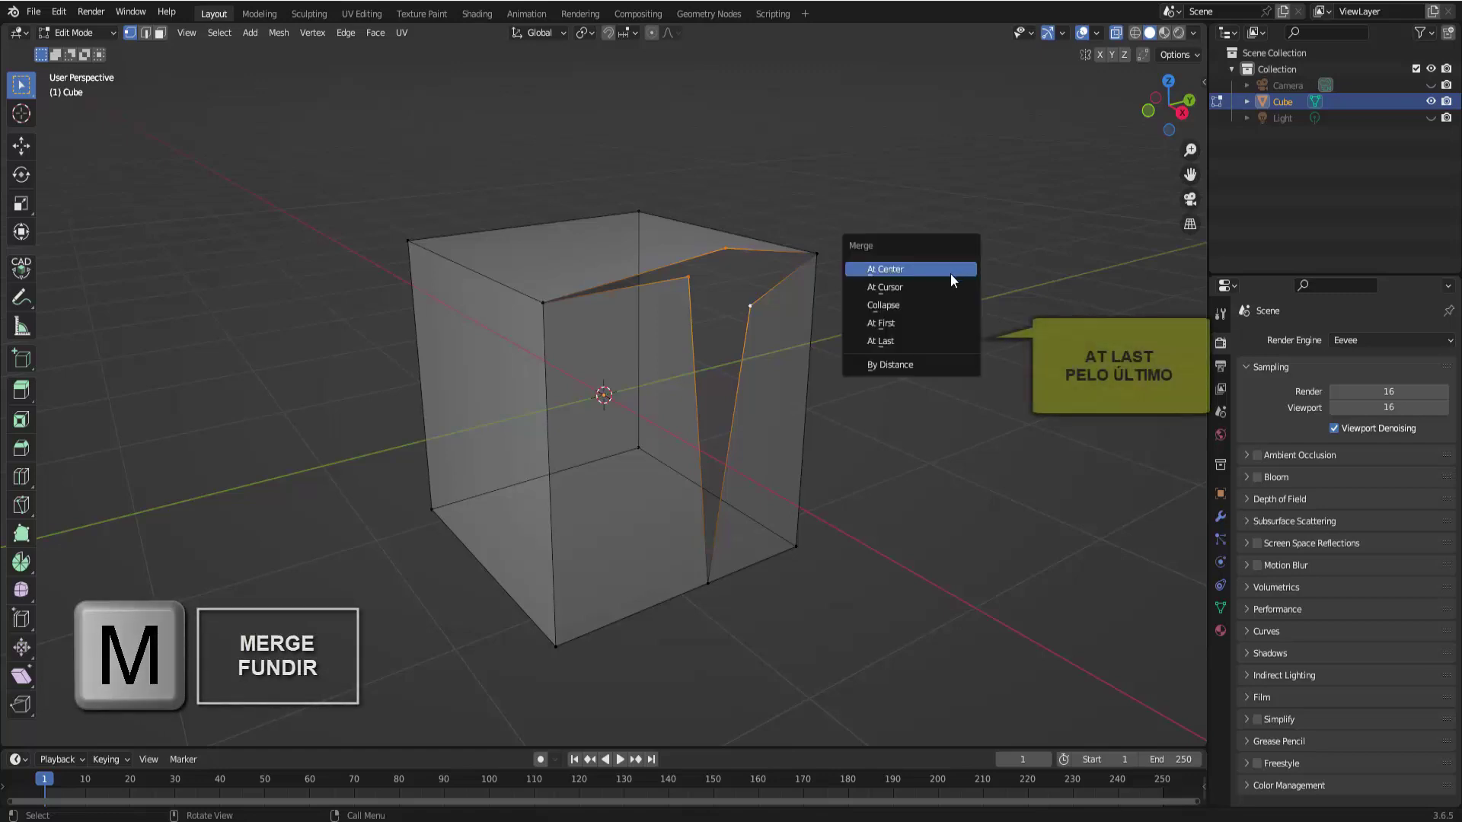
left_click(920, 342)
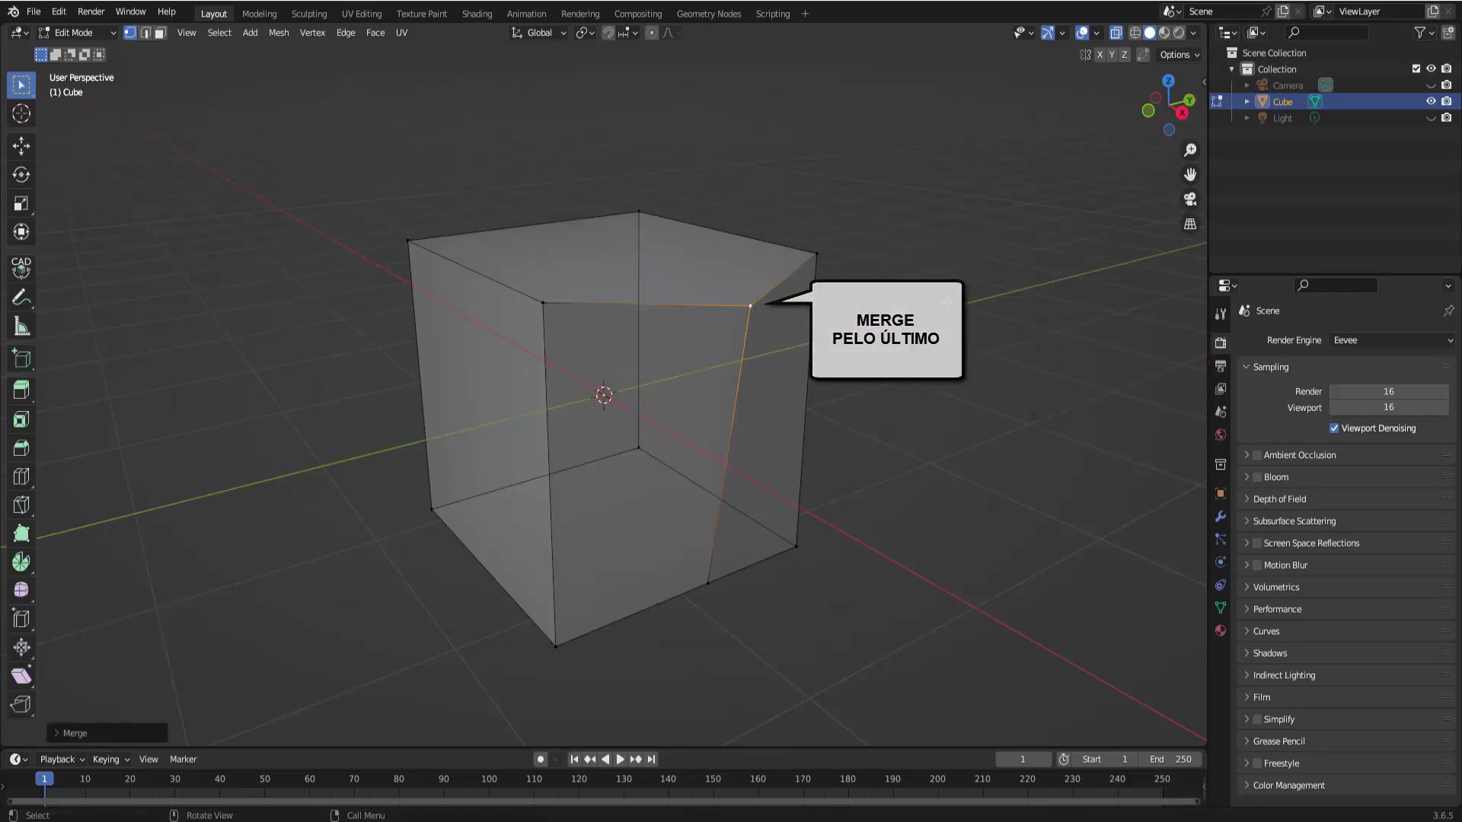
key("ctrl+z")
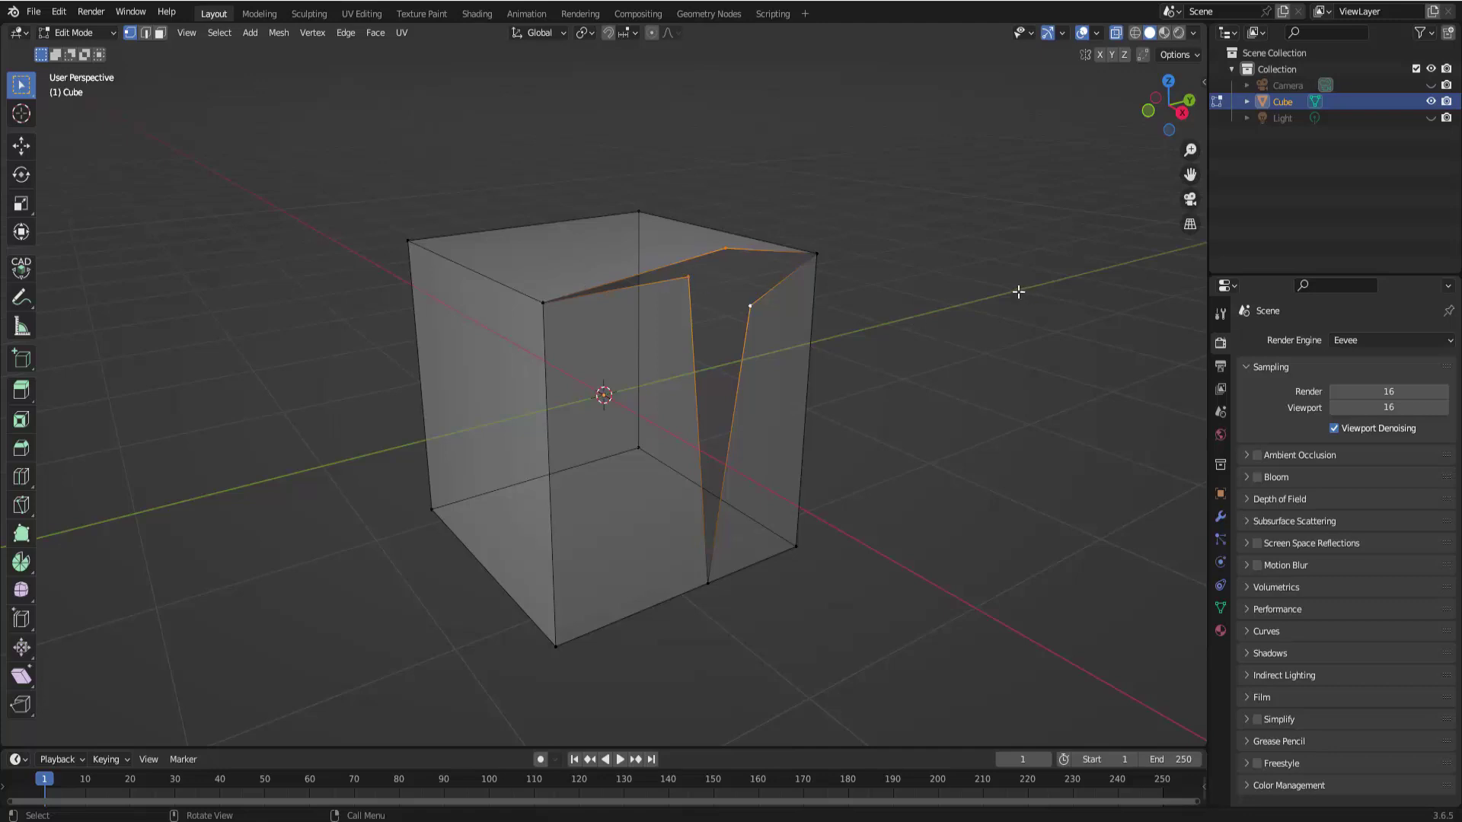
Step: Merge the torn vertices At First, closing the tear into a single top-edge vertex
key("m")
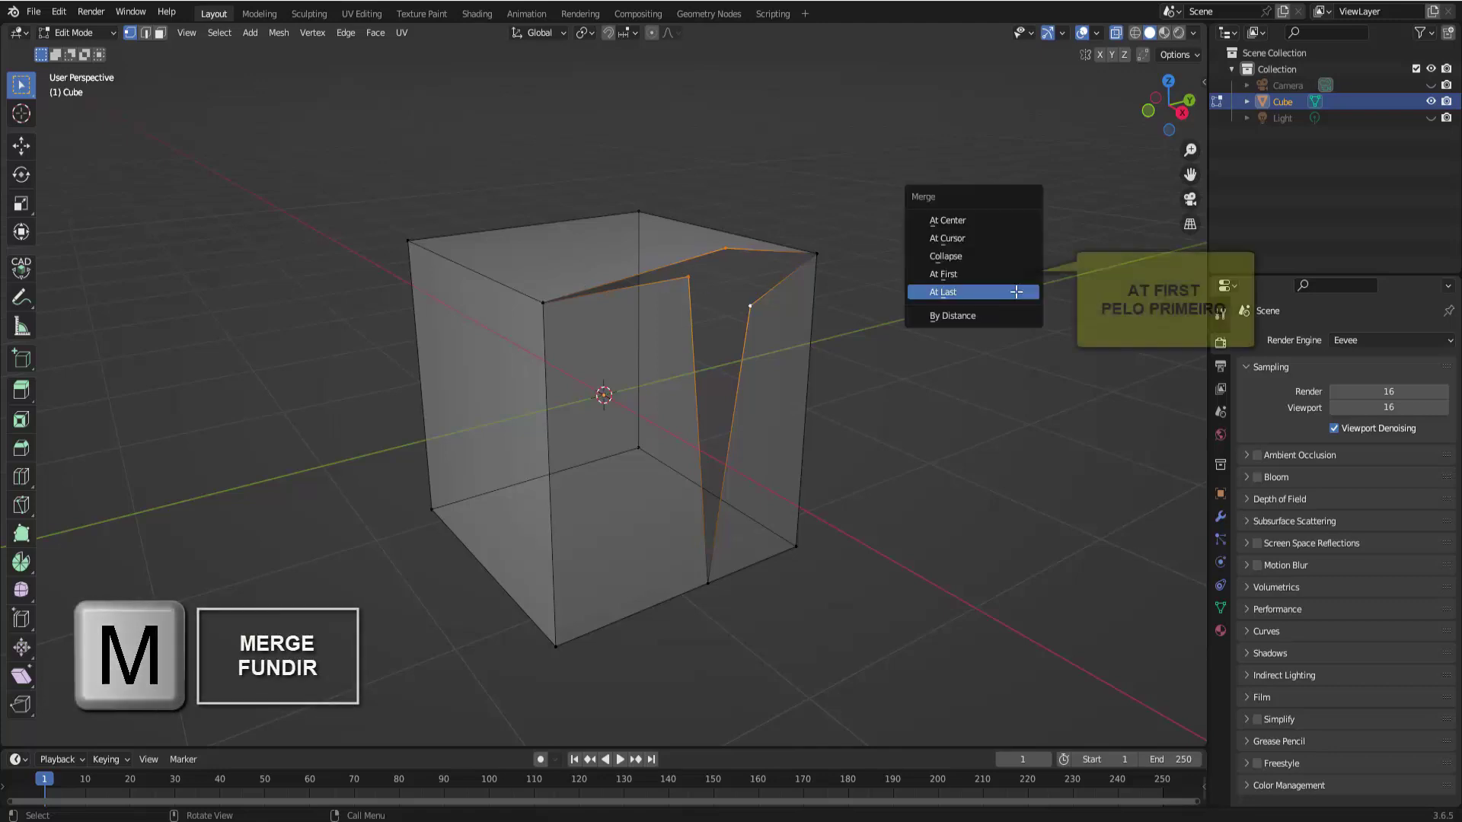
left_click(988, 268)
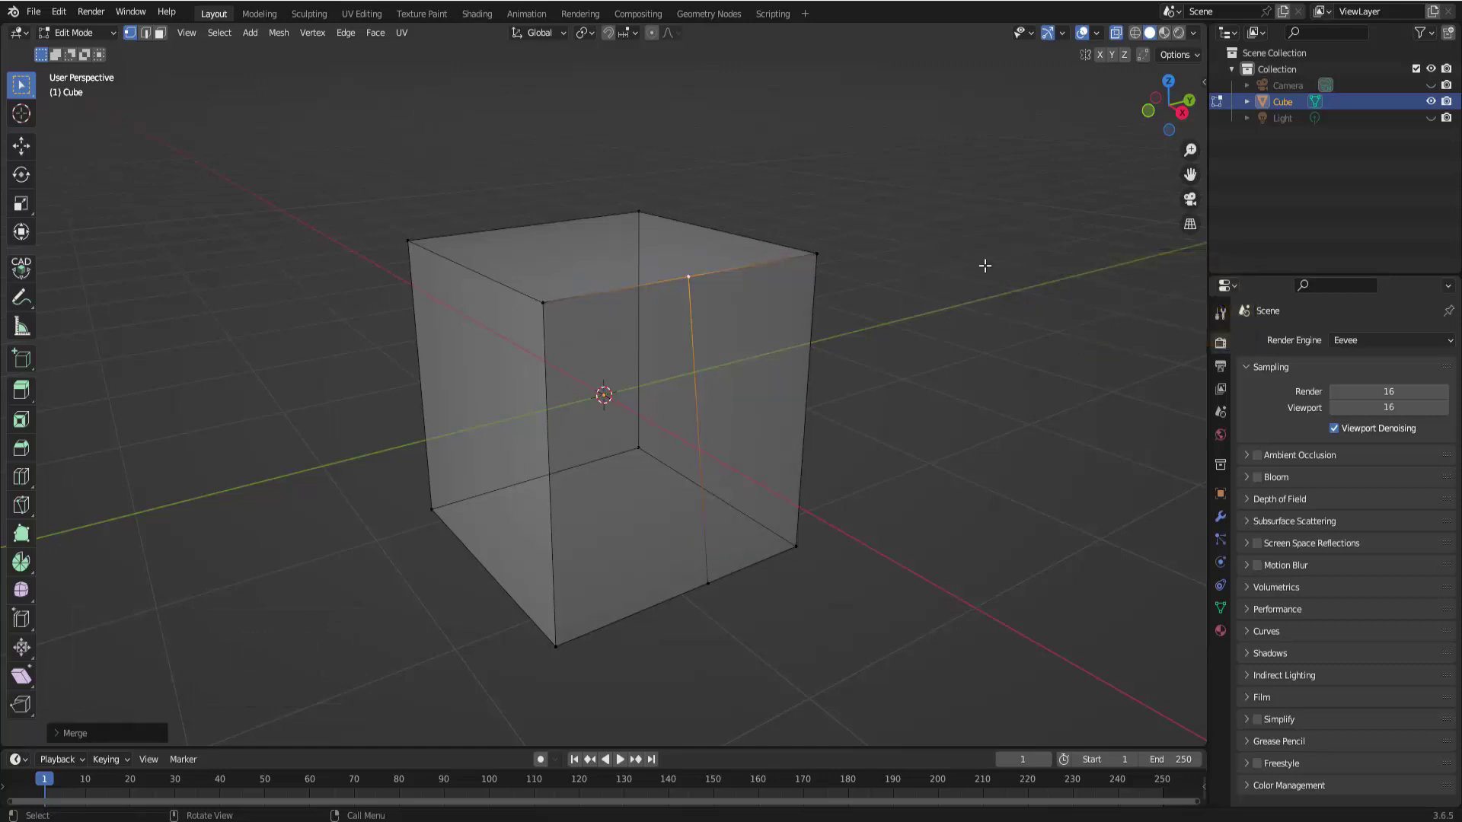
middle_click_drag(967, 281, 933, 278)
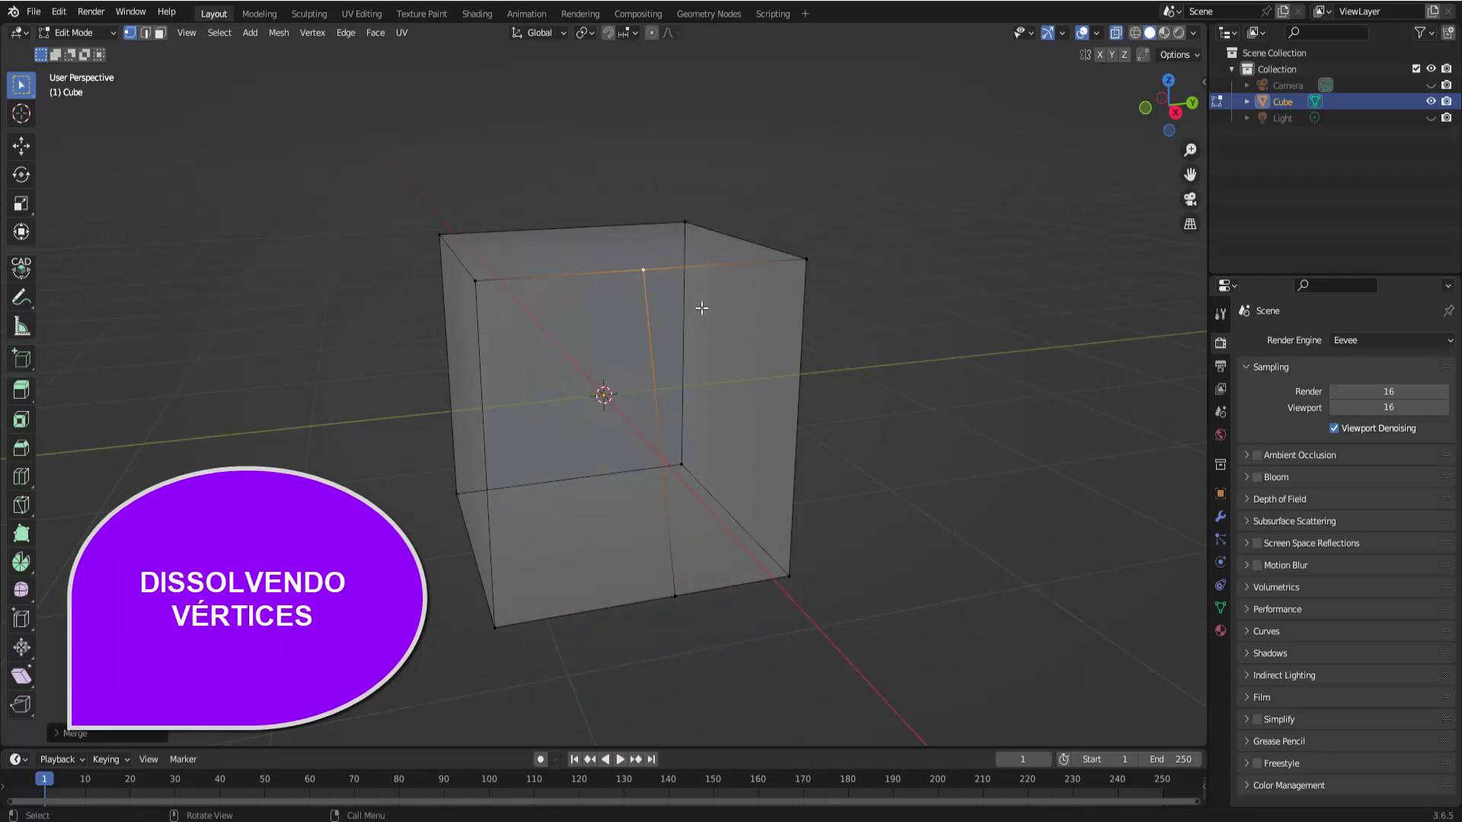
Step: Dissolve the extra top-edge vertex so it and the knife-cut edge disappear, restoring the whole face
left_click(643, 269)
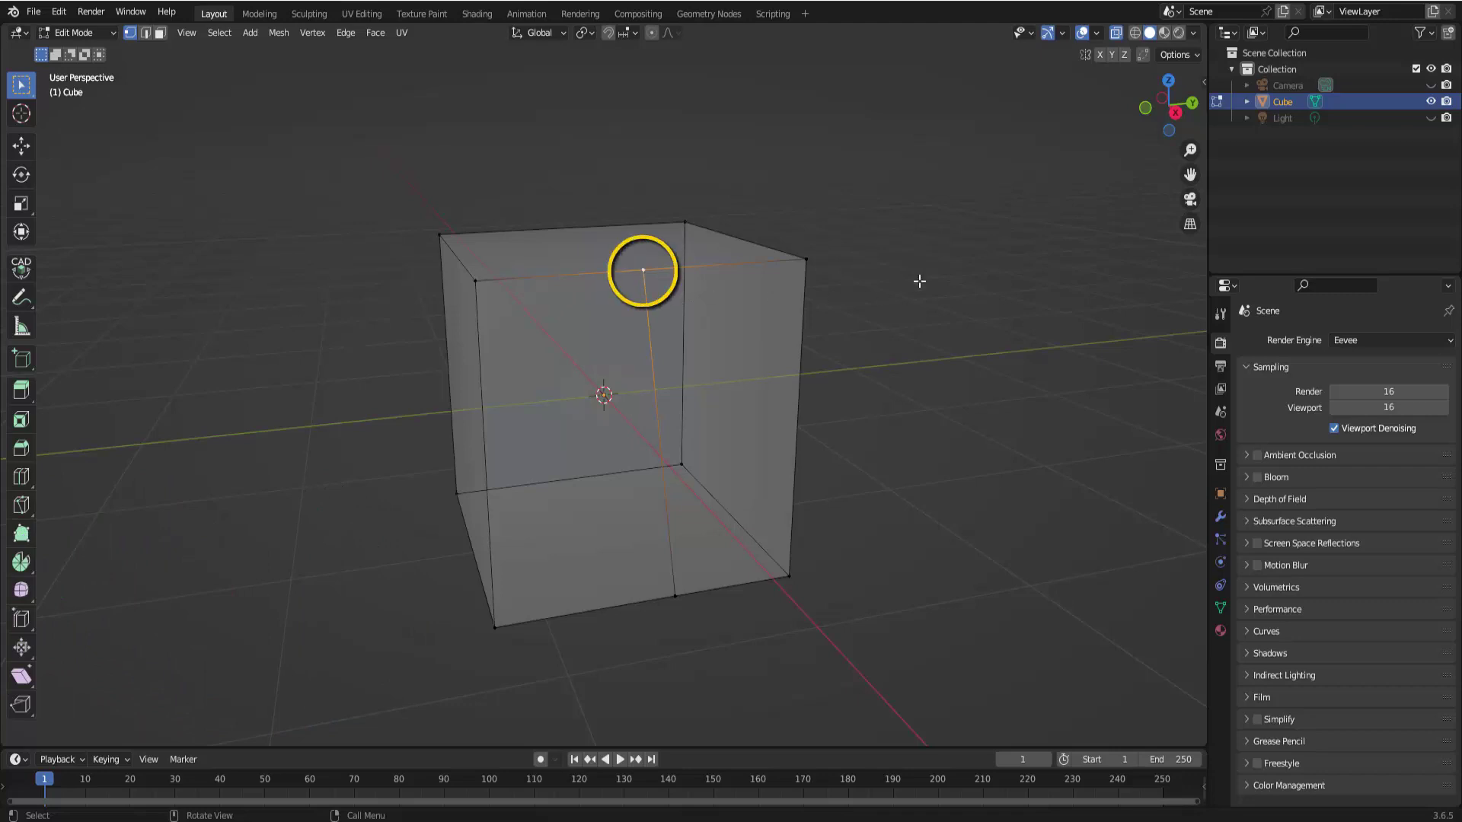
key("x")
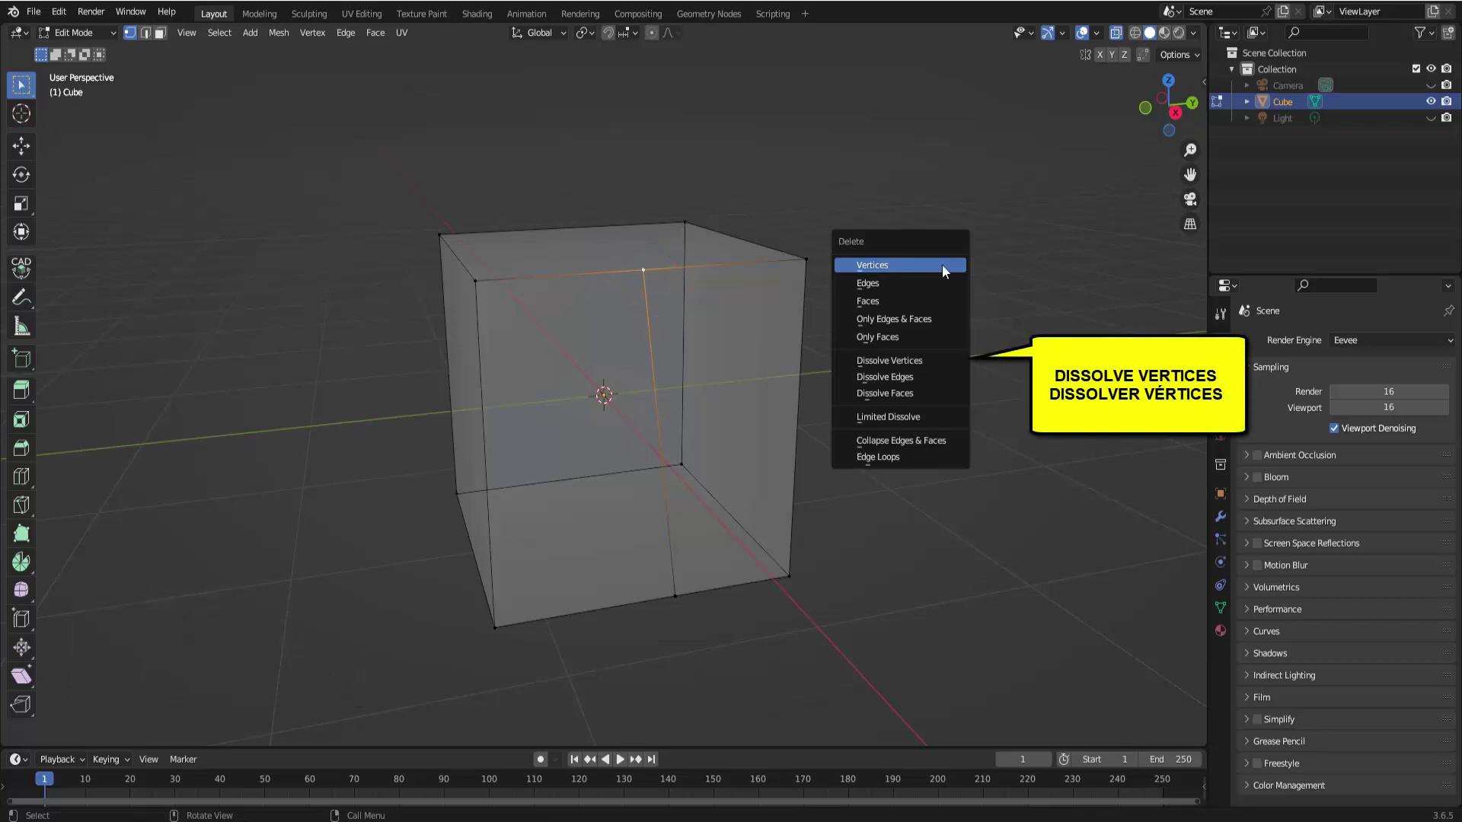
left_click(924, 364)
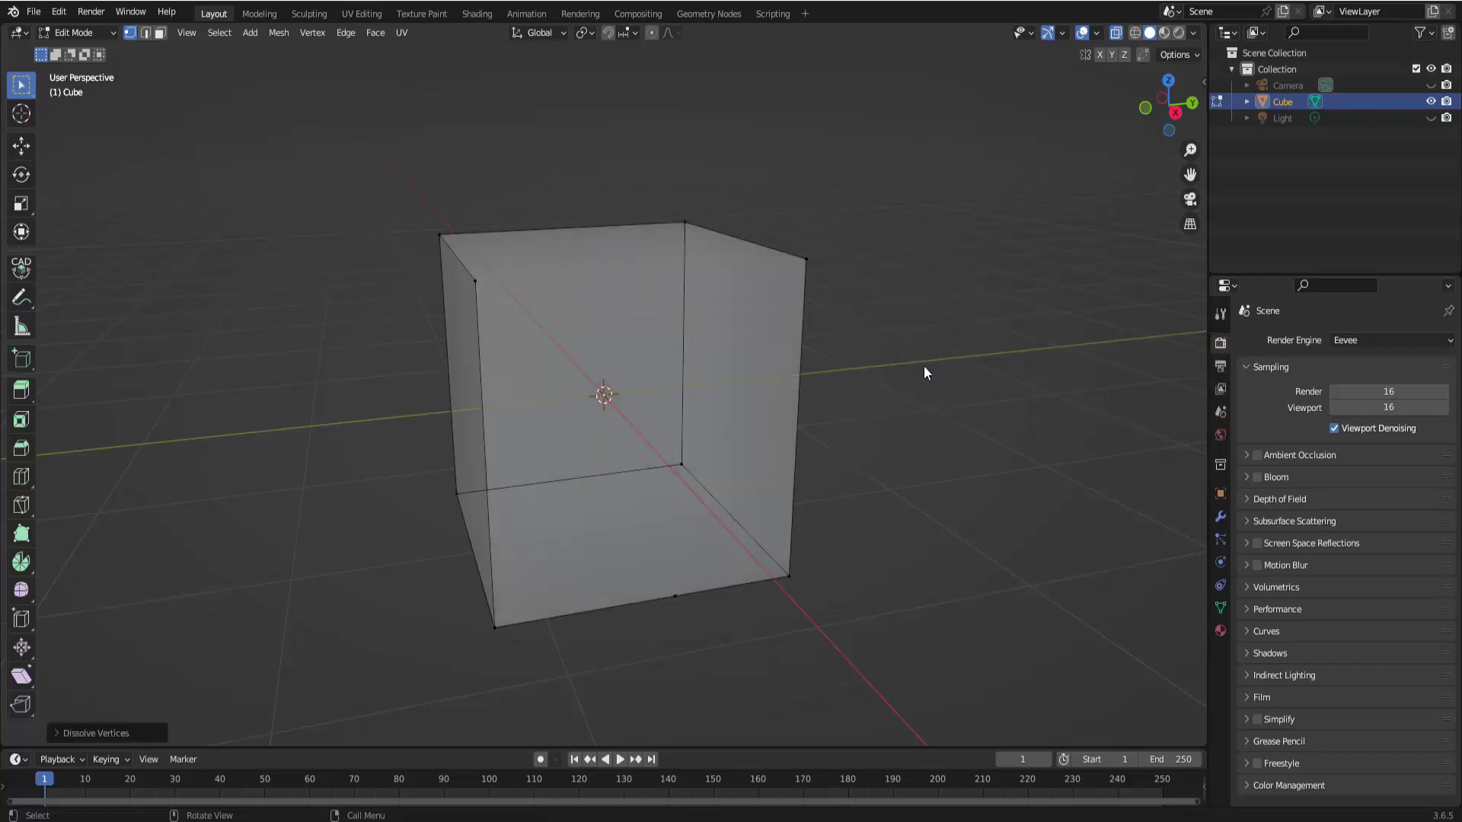
mouse_move(924, 366)
middle_mouse_down()
mouse_move(969, 392)
mouse_move(714, 403)
middle_mouse_up()
left_click(692, 324)
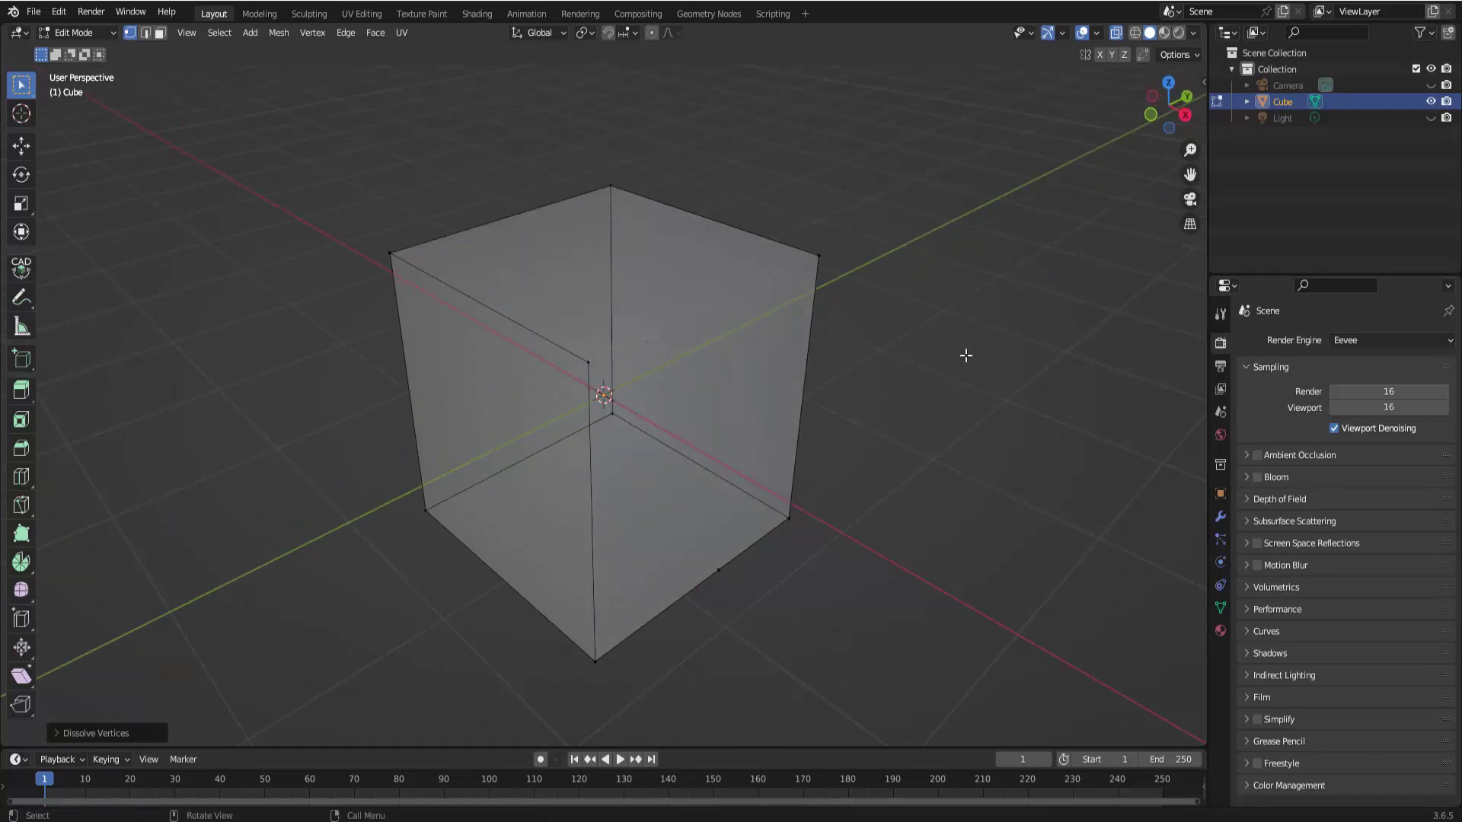
Step: Turn off X-ray so the cube displays solid, and select the vertex on its front edge
mouse_move(966, 353)
middle_mouse_down()
mouse_move(938, 322)
mouse_move(1018, 302)
middle_mouse_up()
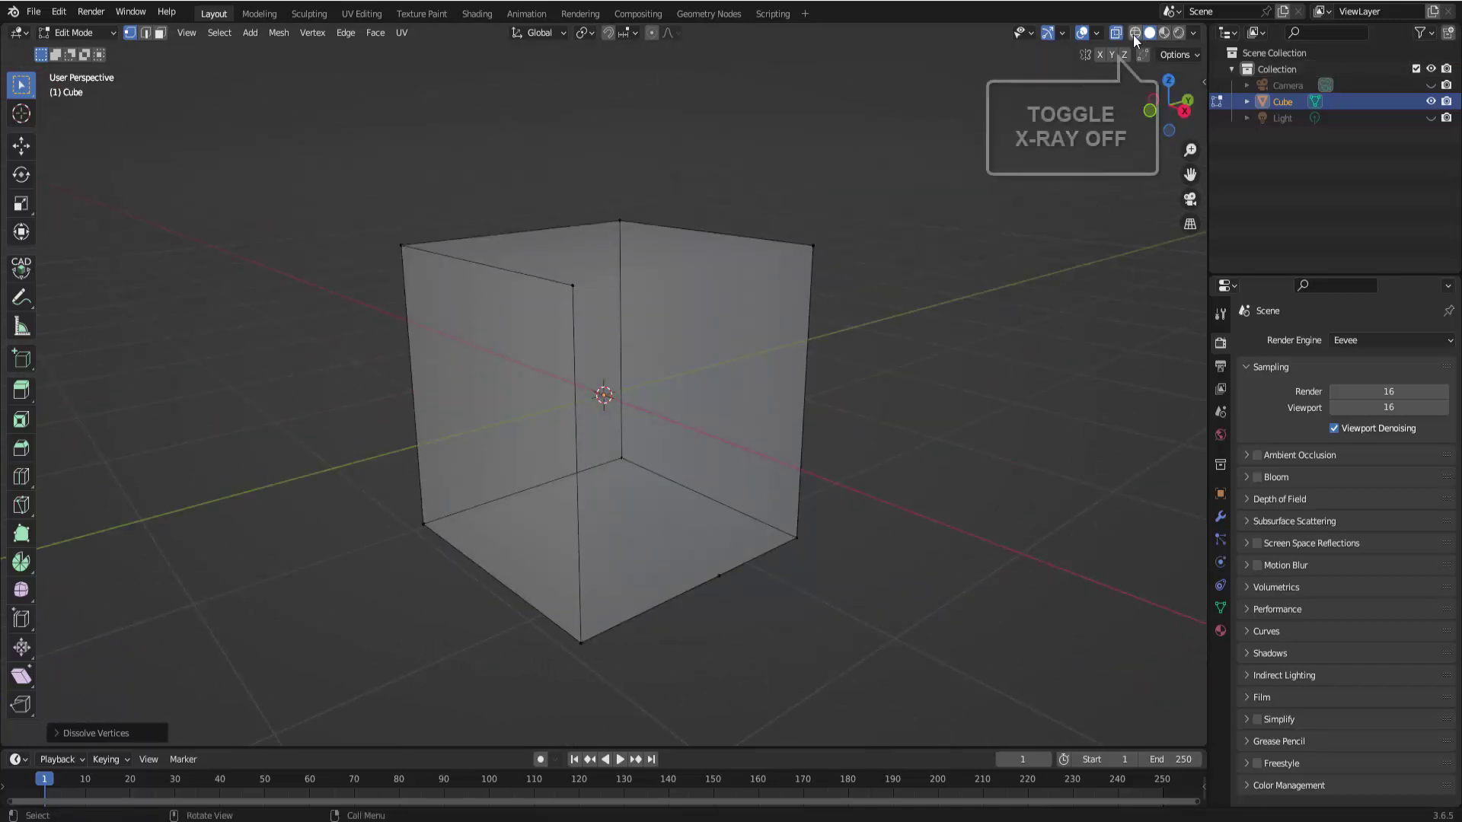
left_click(1117, 32)
mouse_move(950, 333)
middle_mouse_down()
mouse_move(947, 359)
mouse_move(632, 356)
middle_mouse_up()
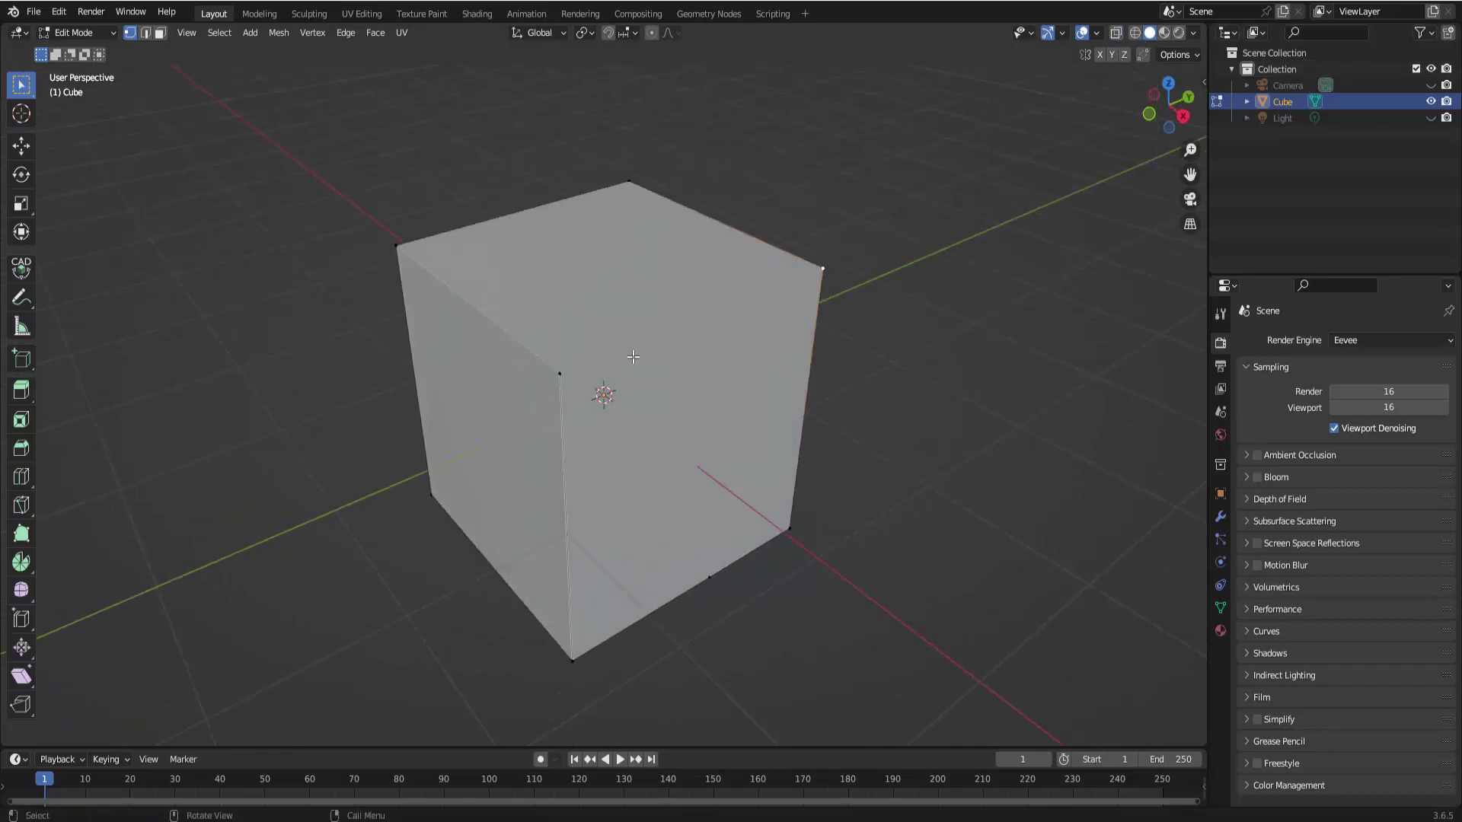
left_click(561, 371, "shift")
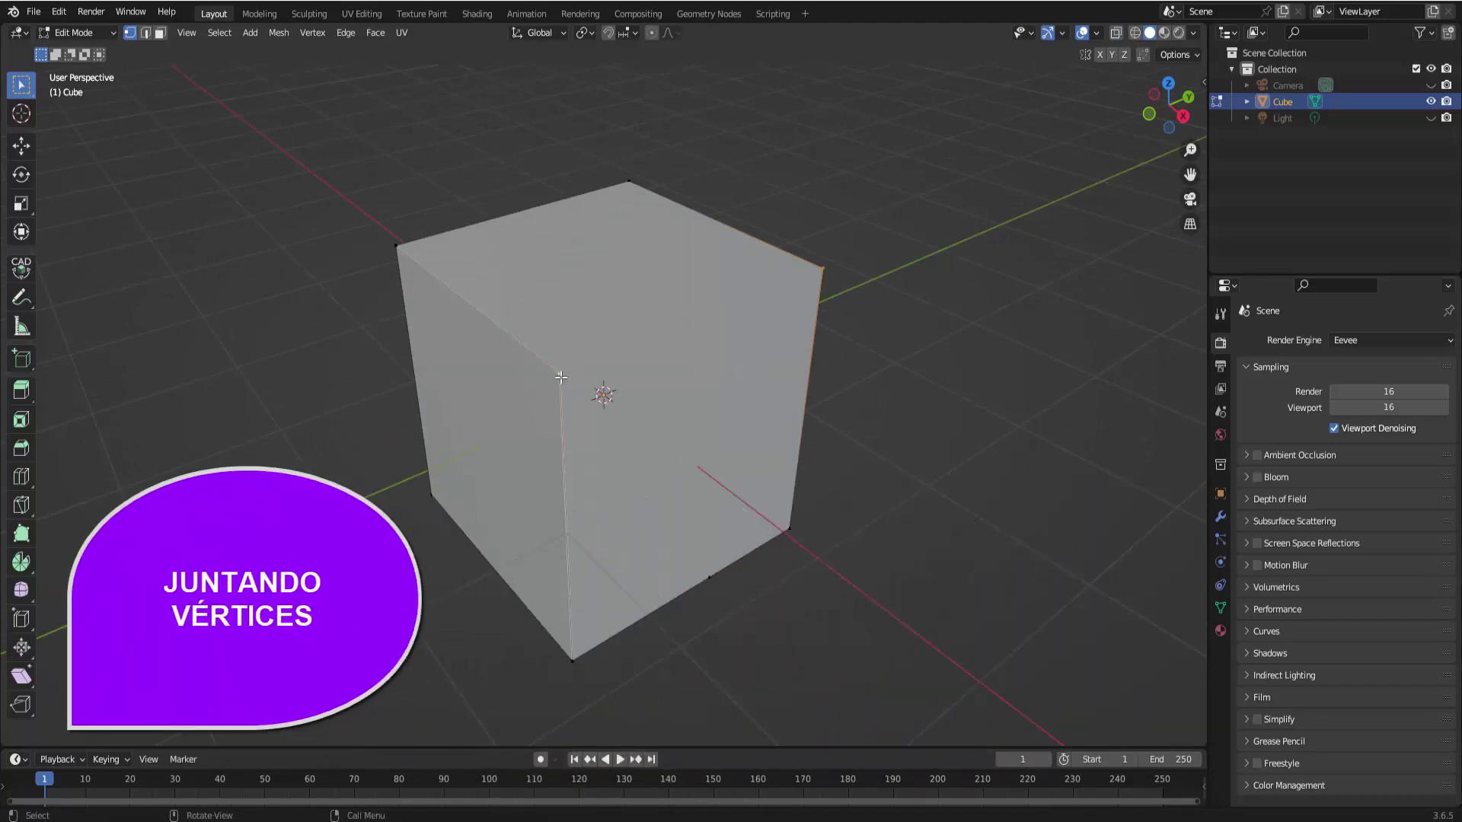
Step: Join the front-edge vertex and the top-right corner with a new edge using J
key("j")
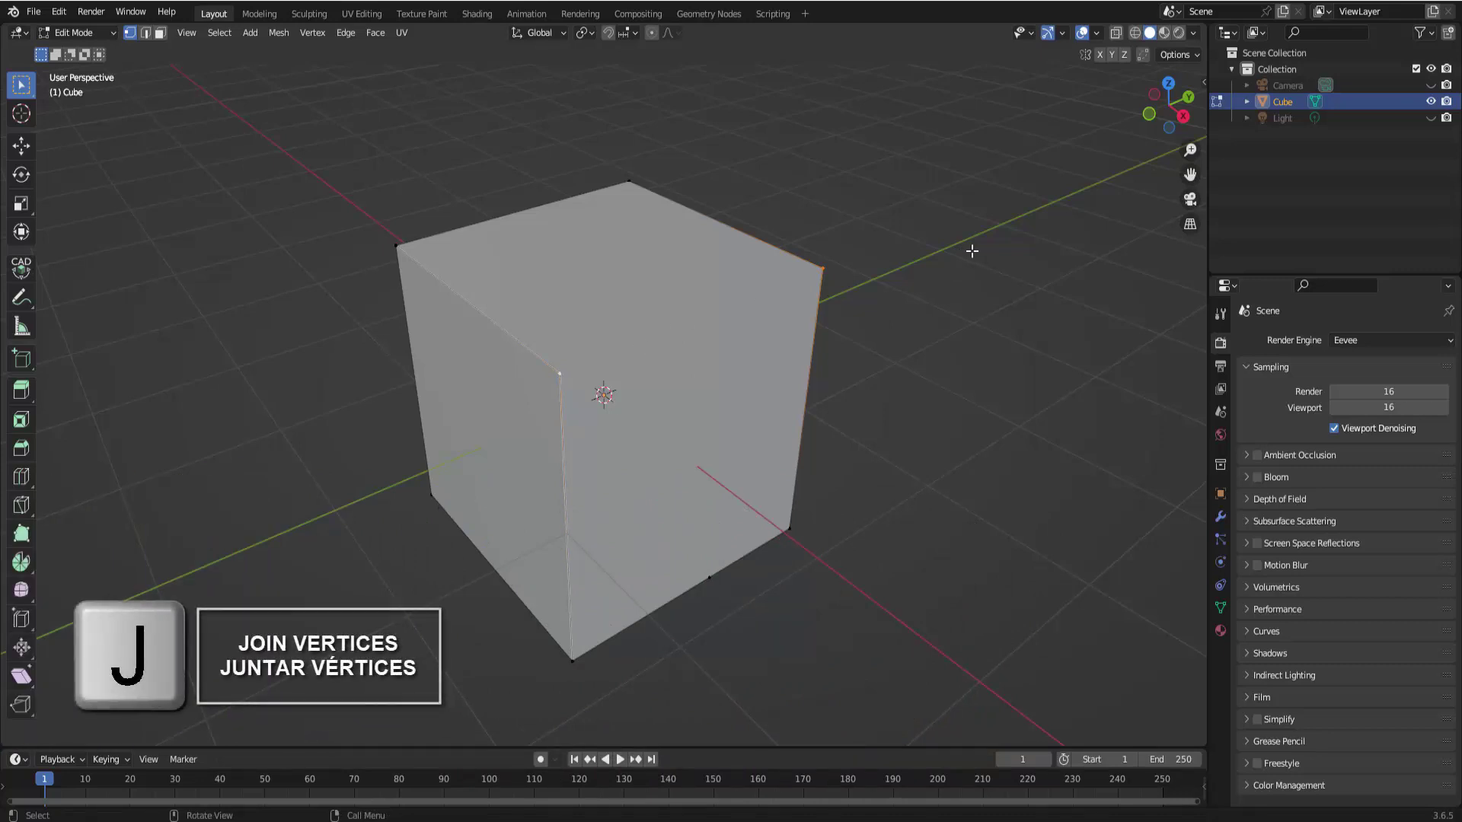
key("j")
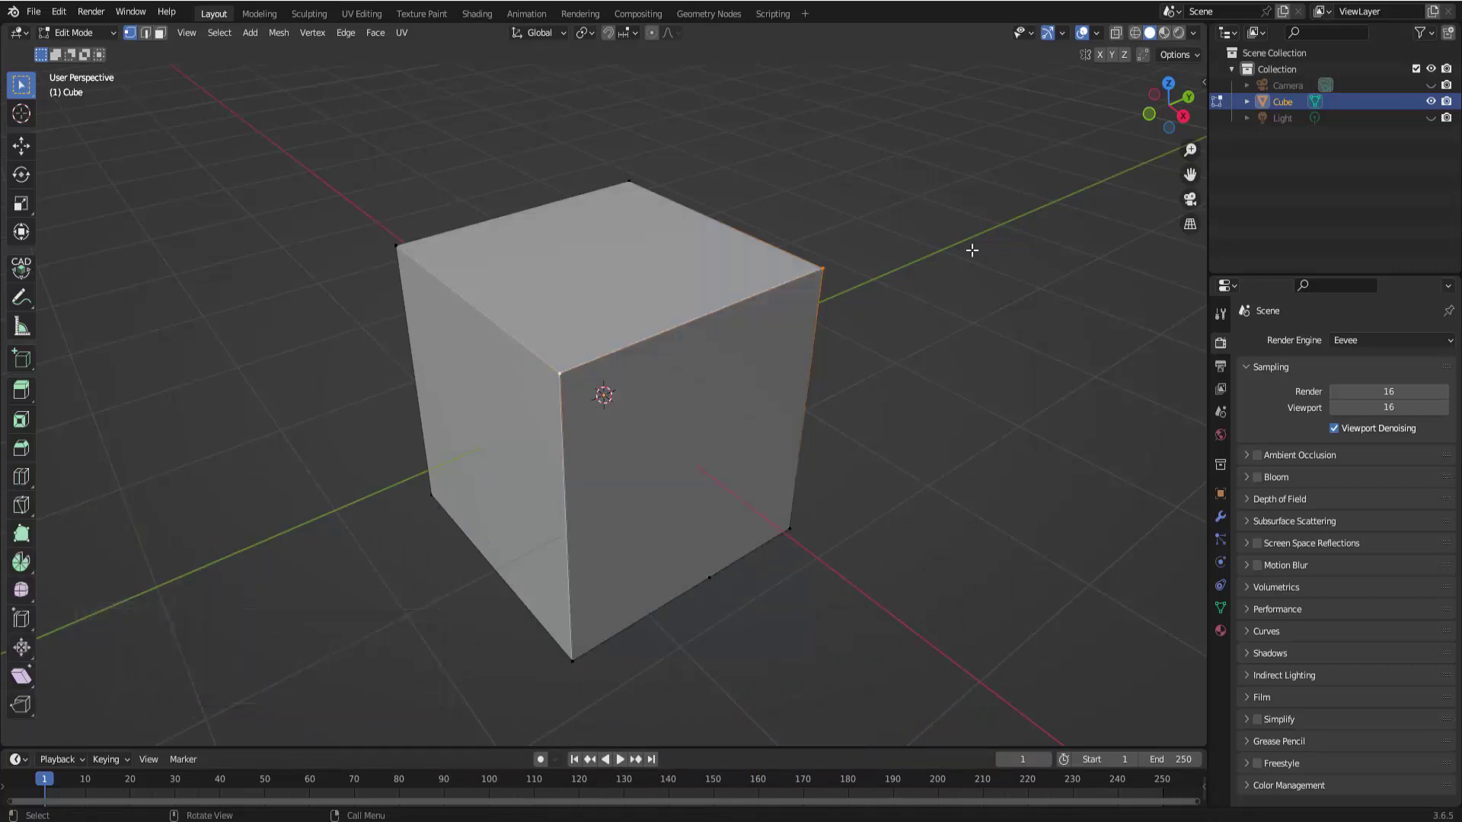
middle_click_drag(972, 250, 984, 223)
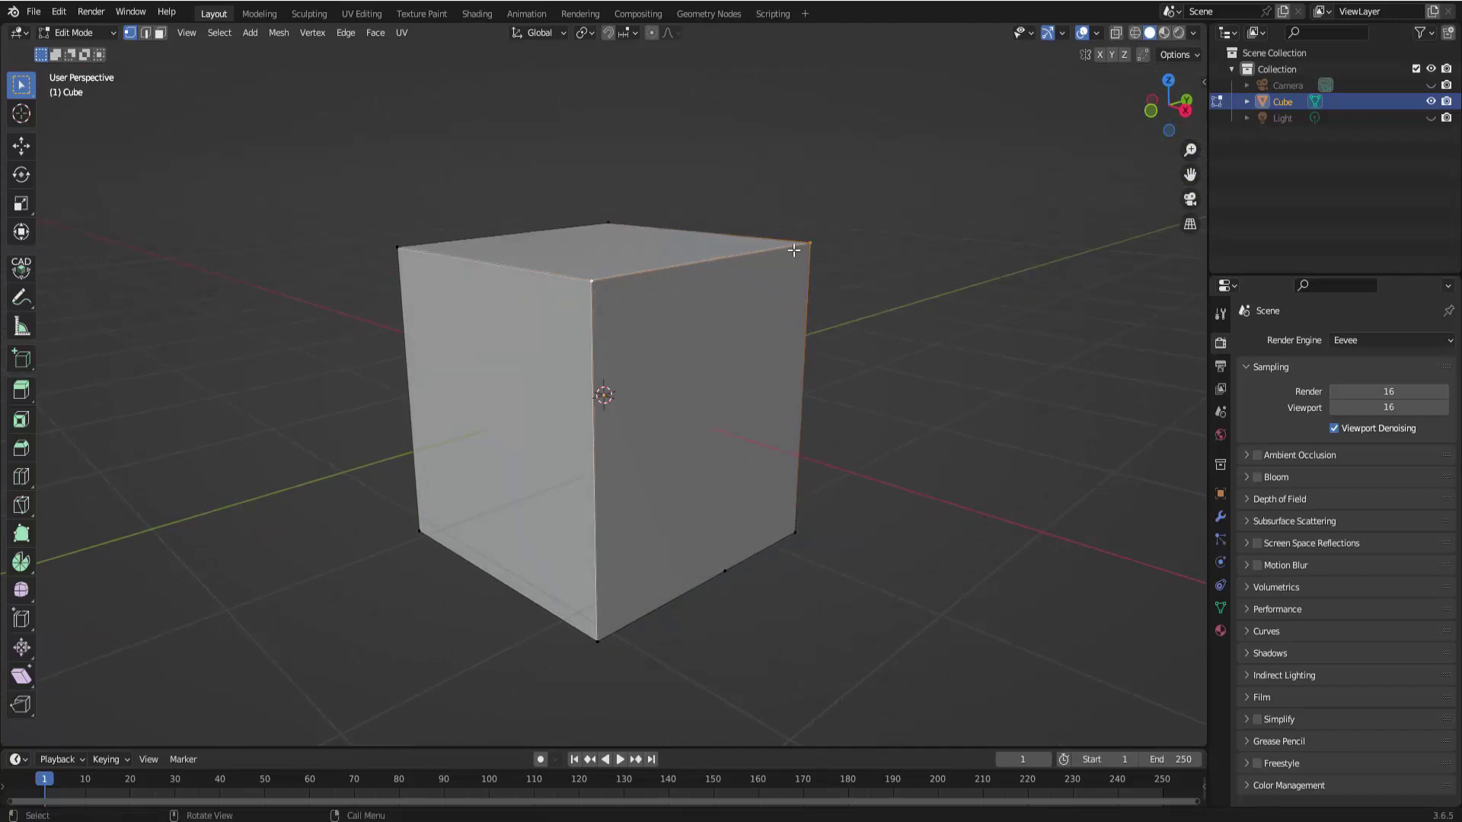
scroll(935, 262, "down", 2)
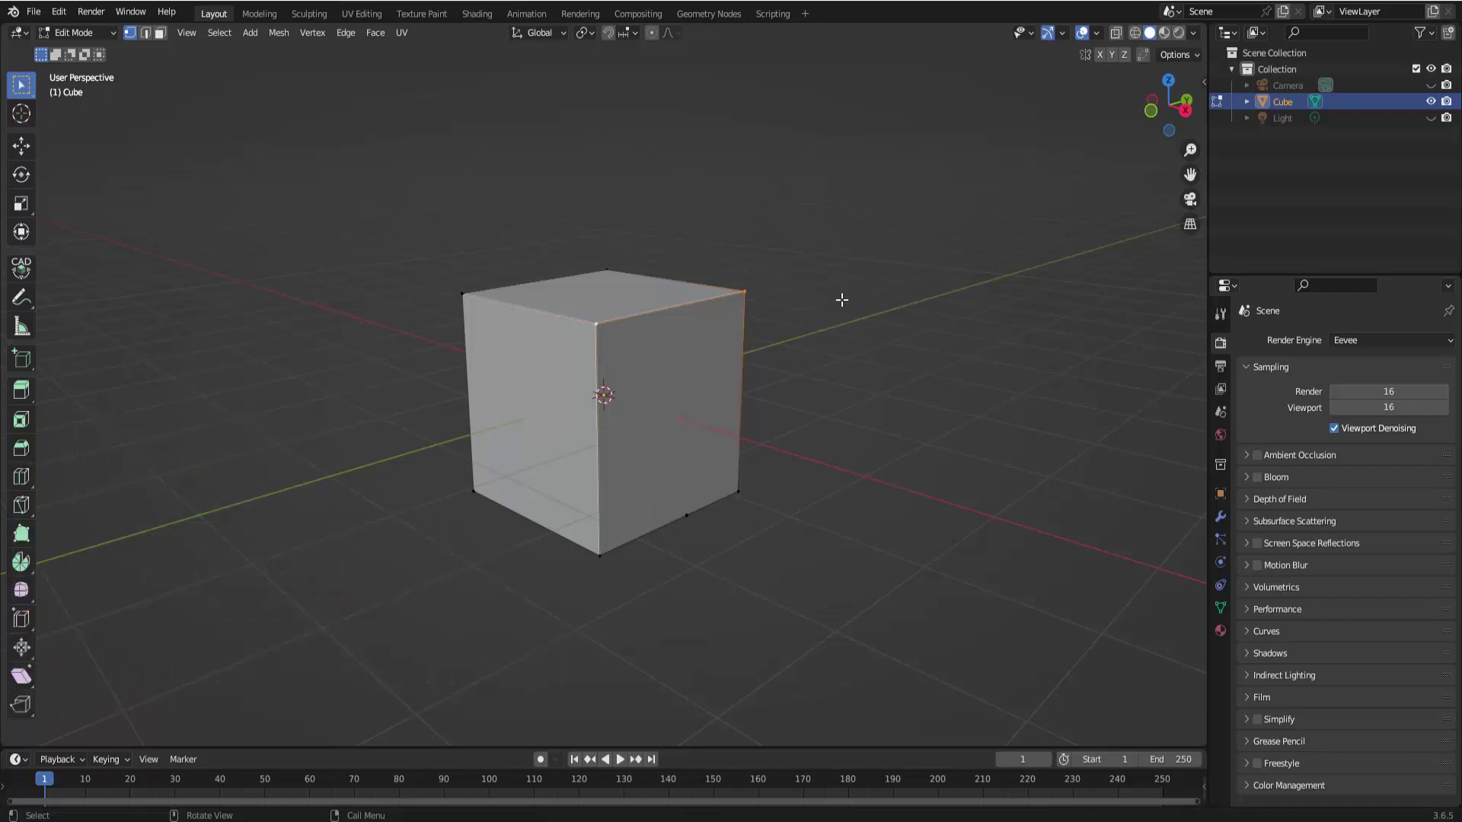
middle_click_drag(842, 300, 836, 313)
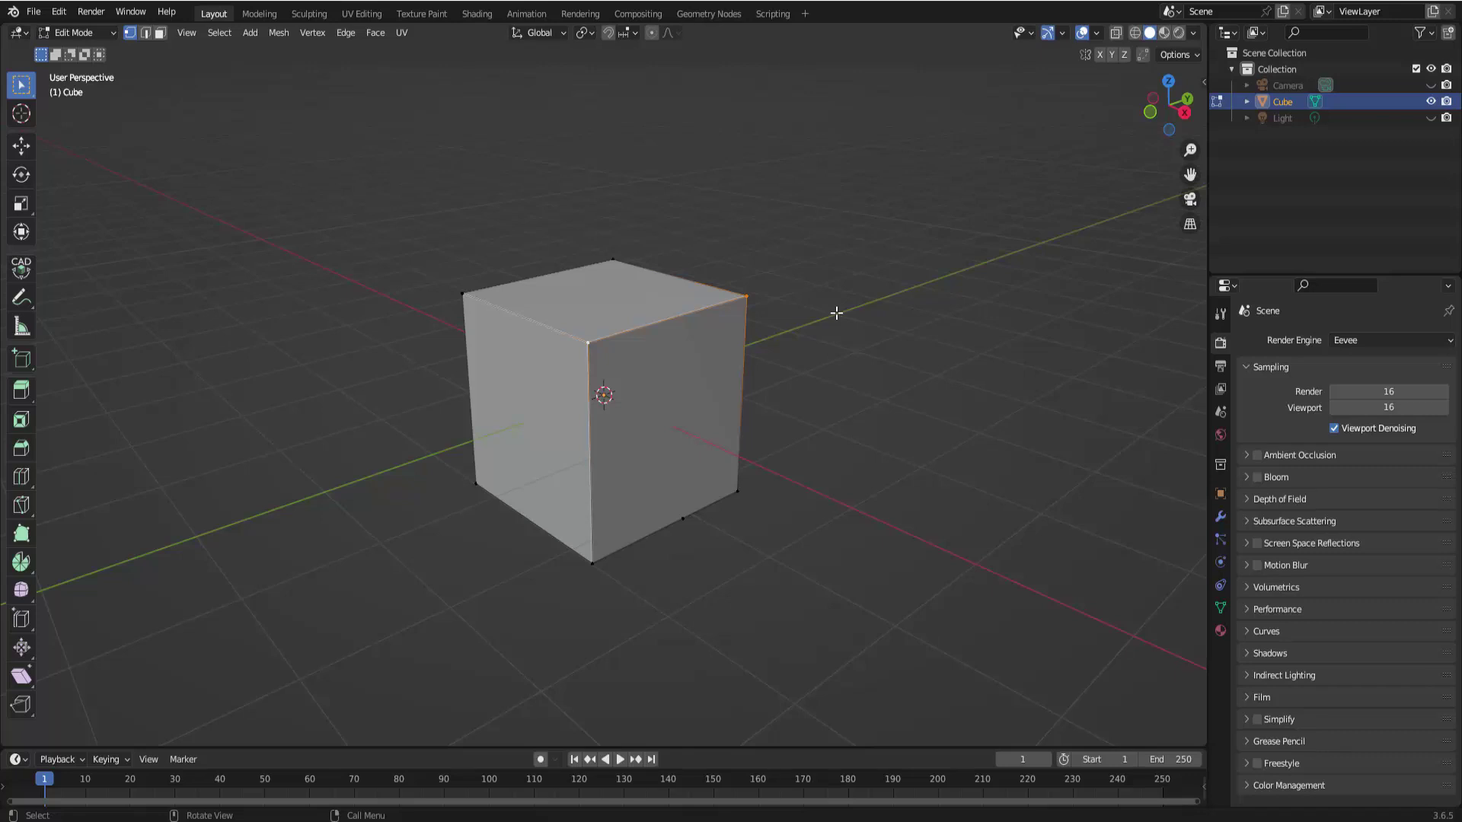